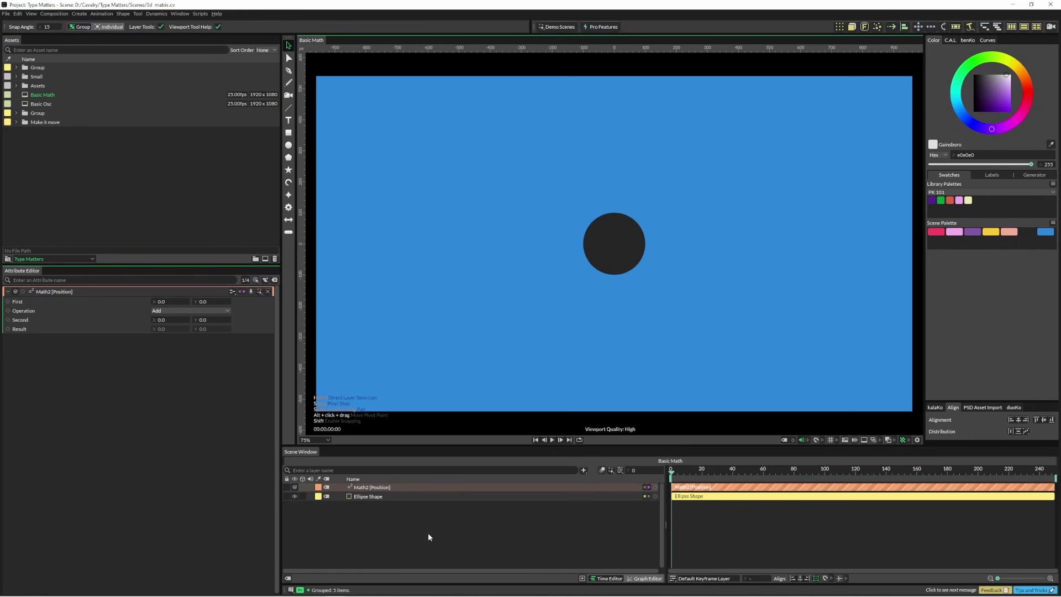
# Connect a Math utility set to Sine to the position's First X
pyautogui.rightClick(144, 307)
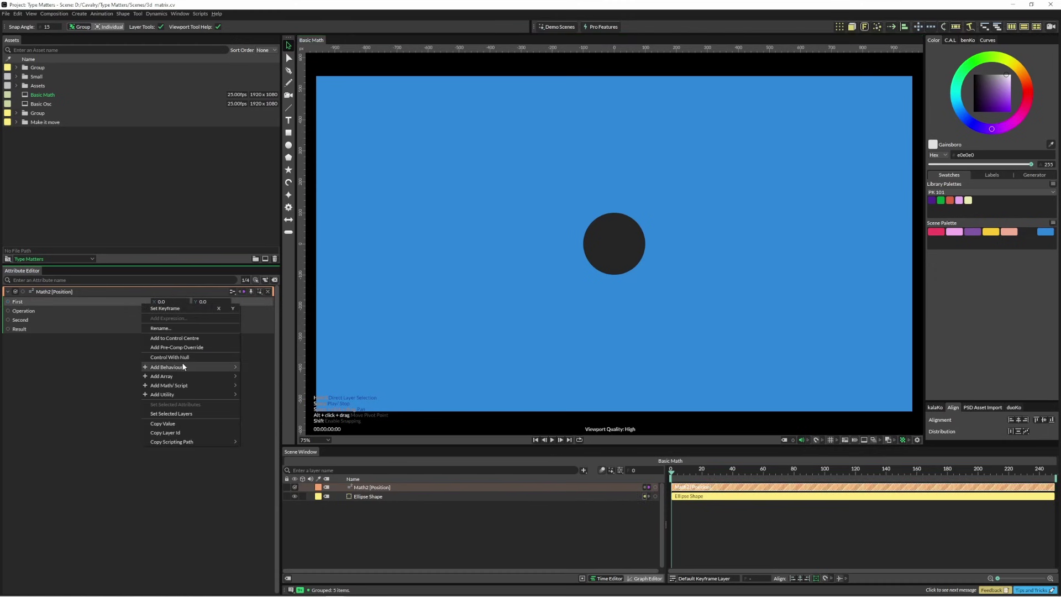
pyautogui.moveTo(185, 395)
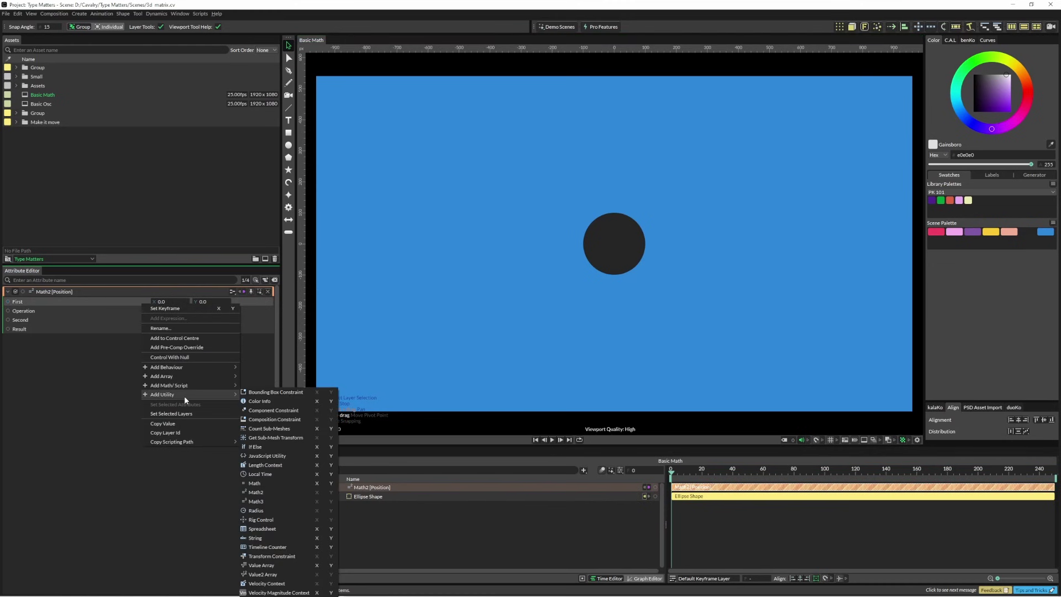
pyautogui.click(318, 484)
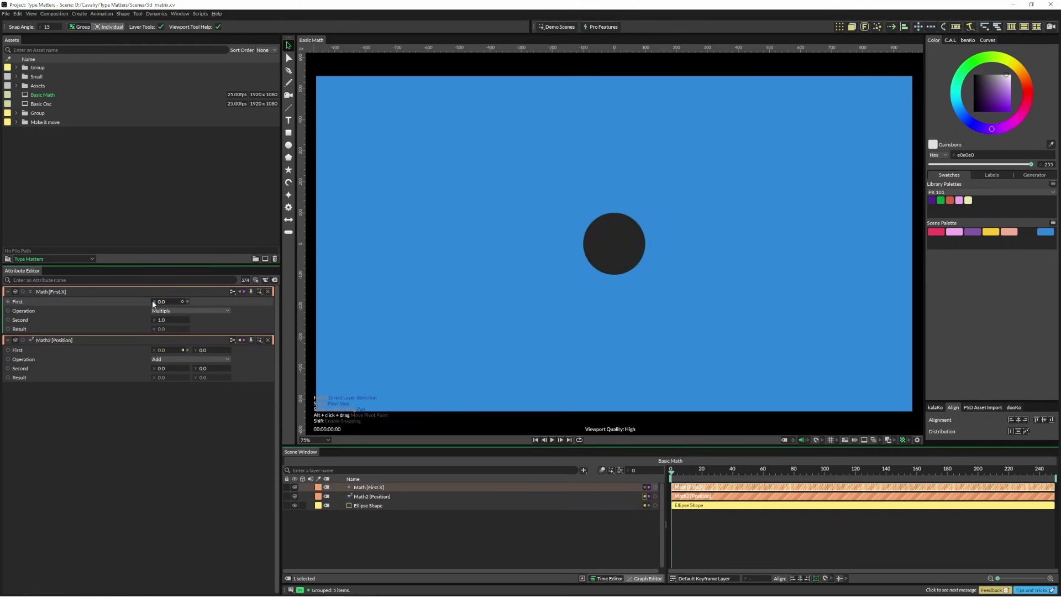
pyautogui.click(166, 311)
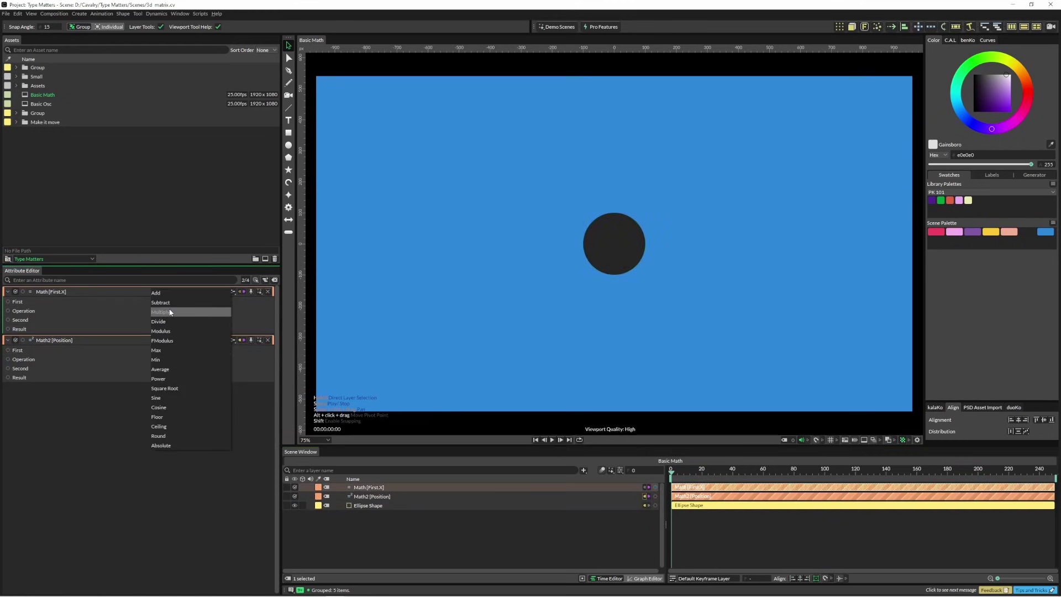
pyautogui.click(180, 398)
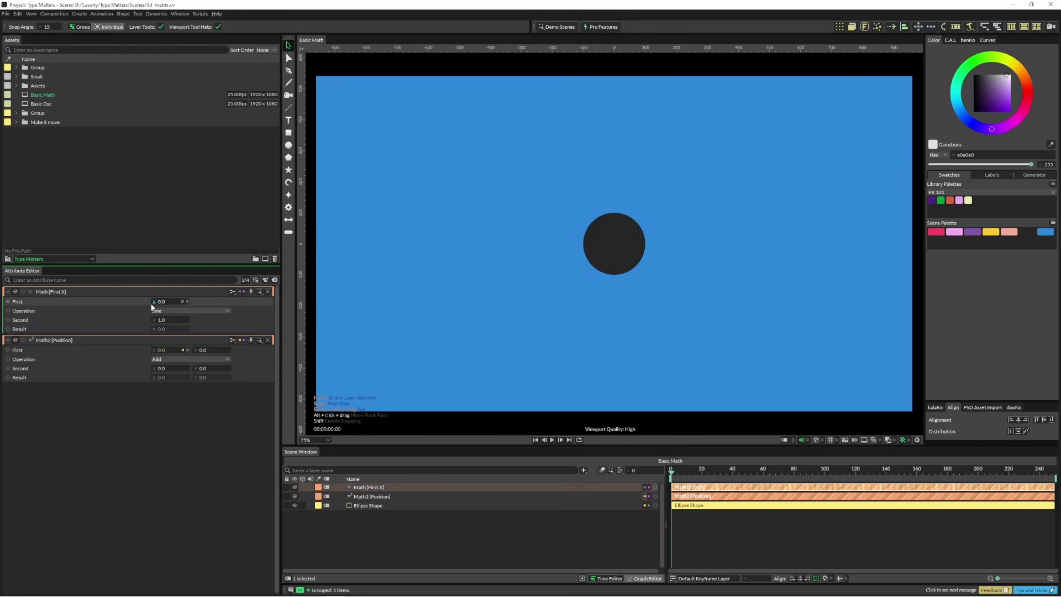
# Drive the Math utility's First input with a Frame behaviour
pyautogui.rightClick(135, 304)
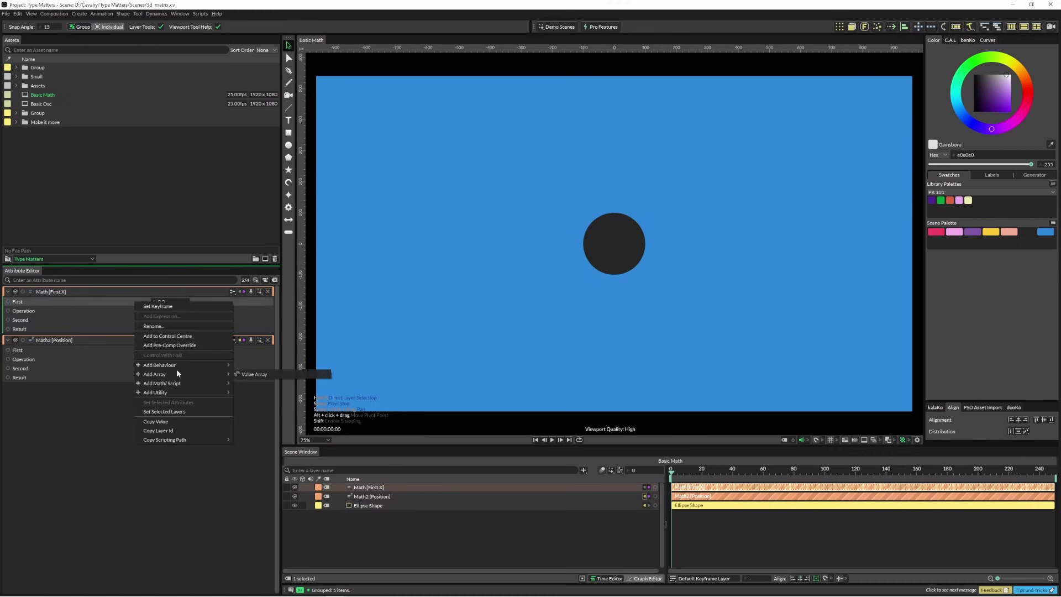
pyautogui.moveTo(186, 366)
pyautogui.click(258, 382)
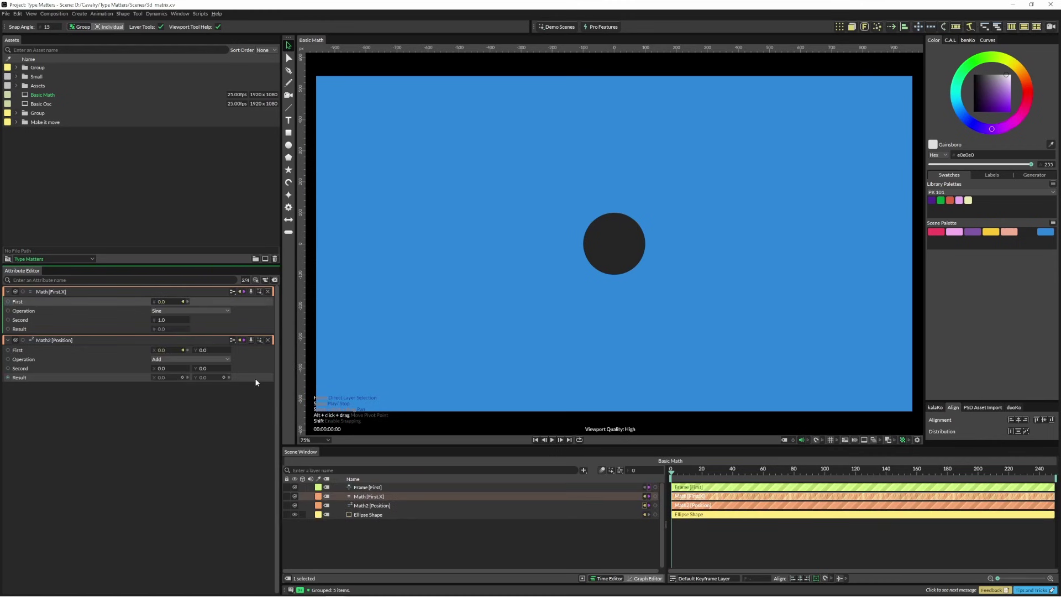
# Rename the Math [First.X] layer Sine, duplicate it with Ctrl+D, and wire the copy to First Y
pyautogui.doubleClick(381, 496)
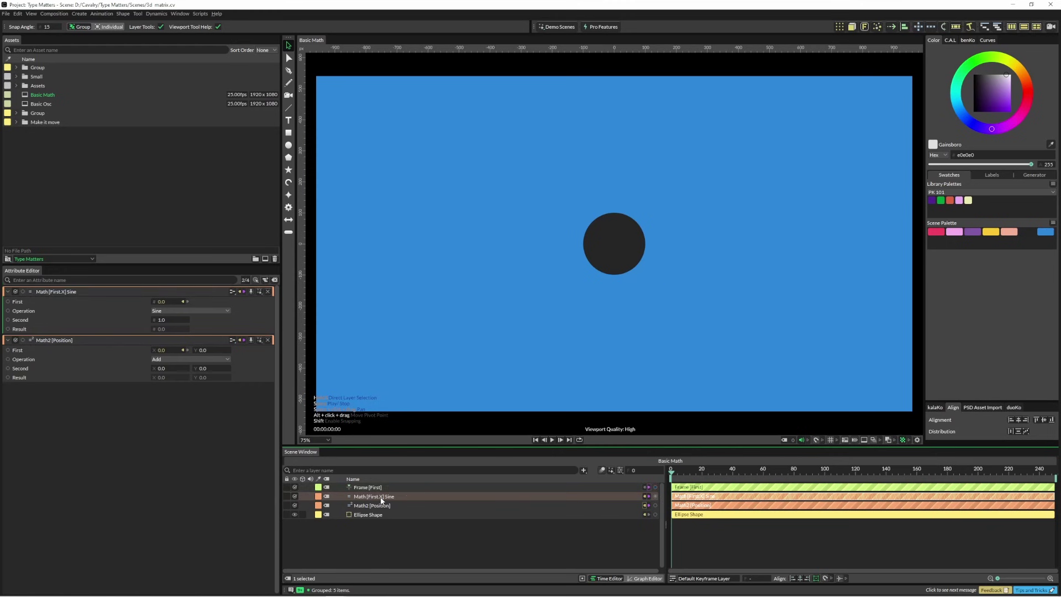
pyautogui.hotkey('ctrl', 'd')
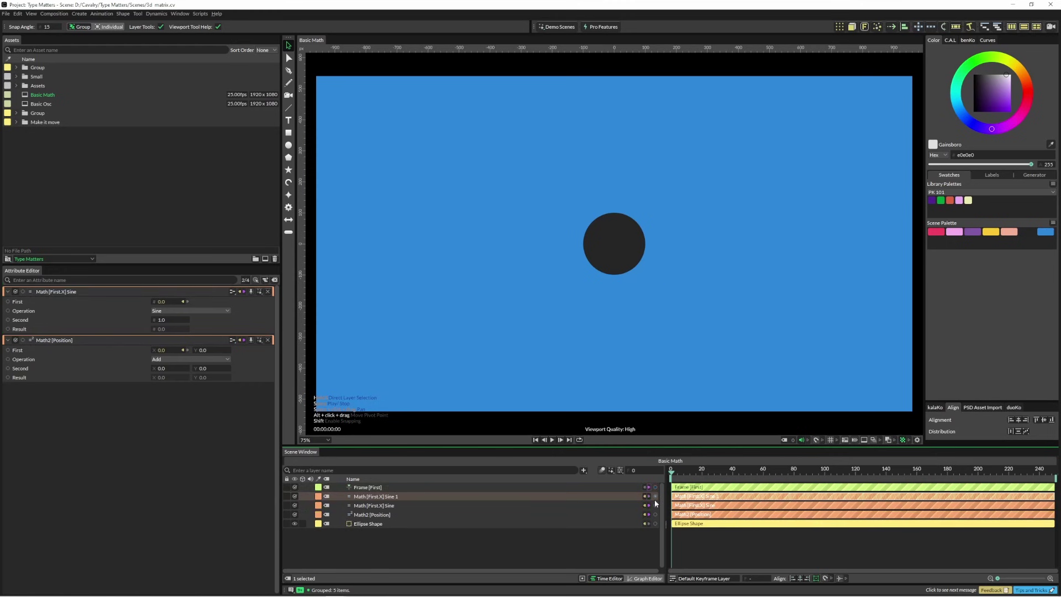
pyautogui.moveTo(220, 339); pyautogui.dragTo(211, 353)
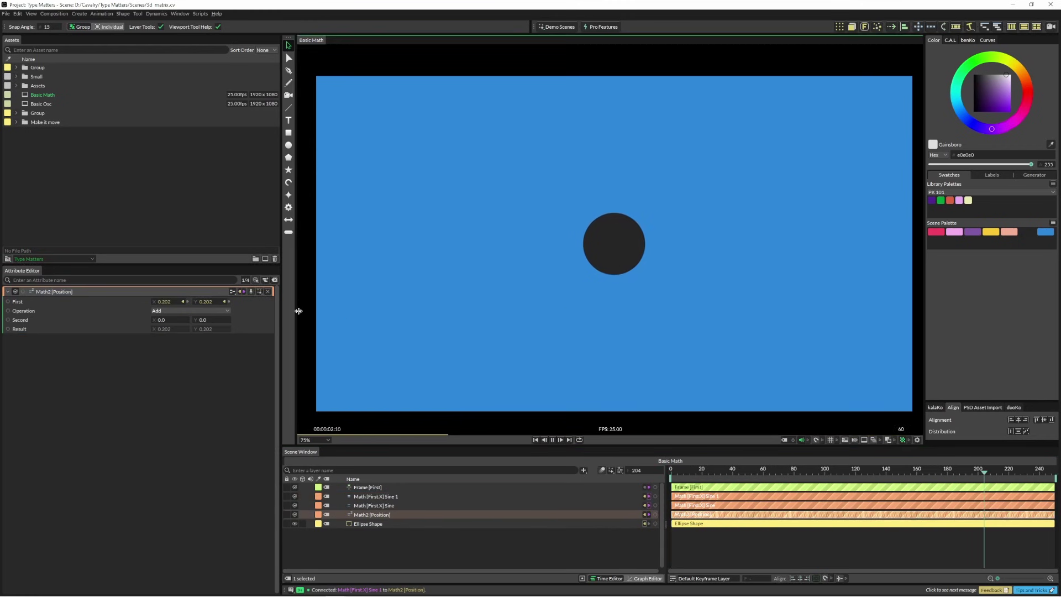
# Set Math2 to Multiply with Second at 293 on both axes
pyautogui.press('space')
pyautogui.click(174, 312)
pyautogui.click(171, 331)
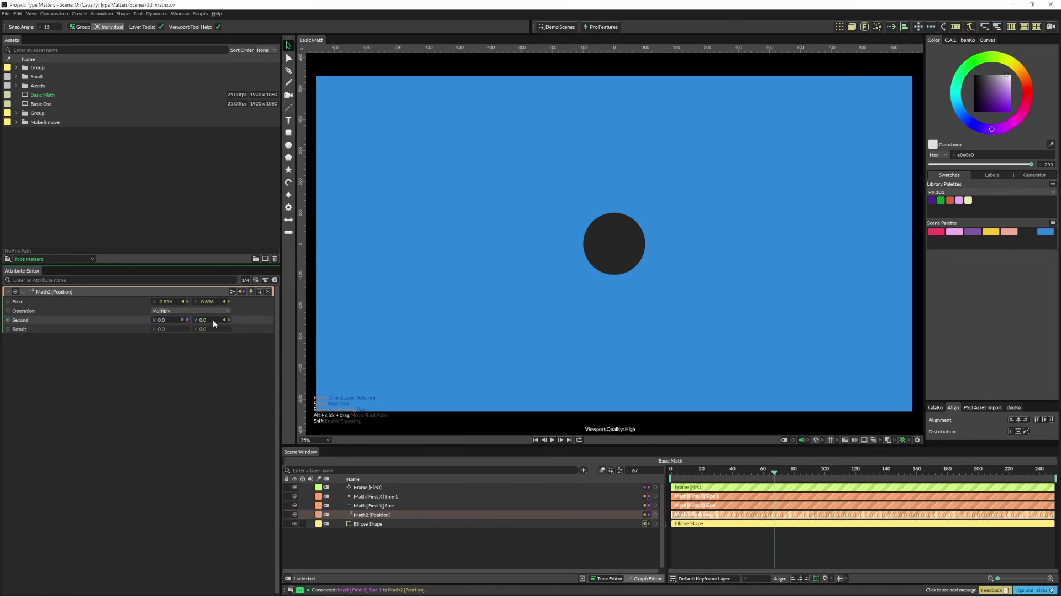
pyautogui.moveTo(170, 322); pyautogui.dragTo(297, 322)
pyautogui.press('space')
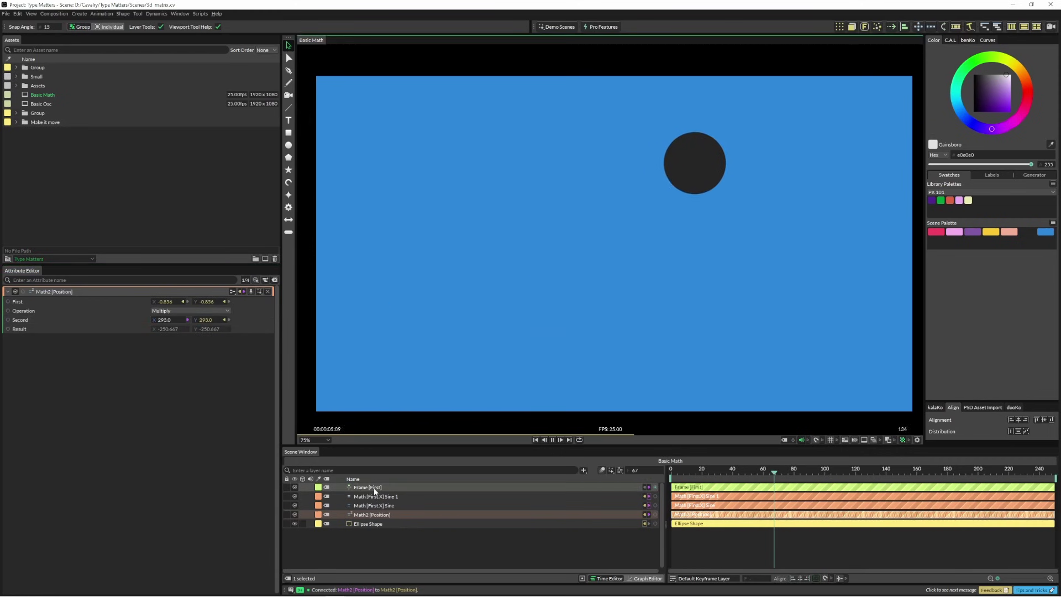
# Set the Frame behaviour's Strength to 10 and preview the slower motion
pyautogui.press('space')
pyautogui.click(367, 488)
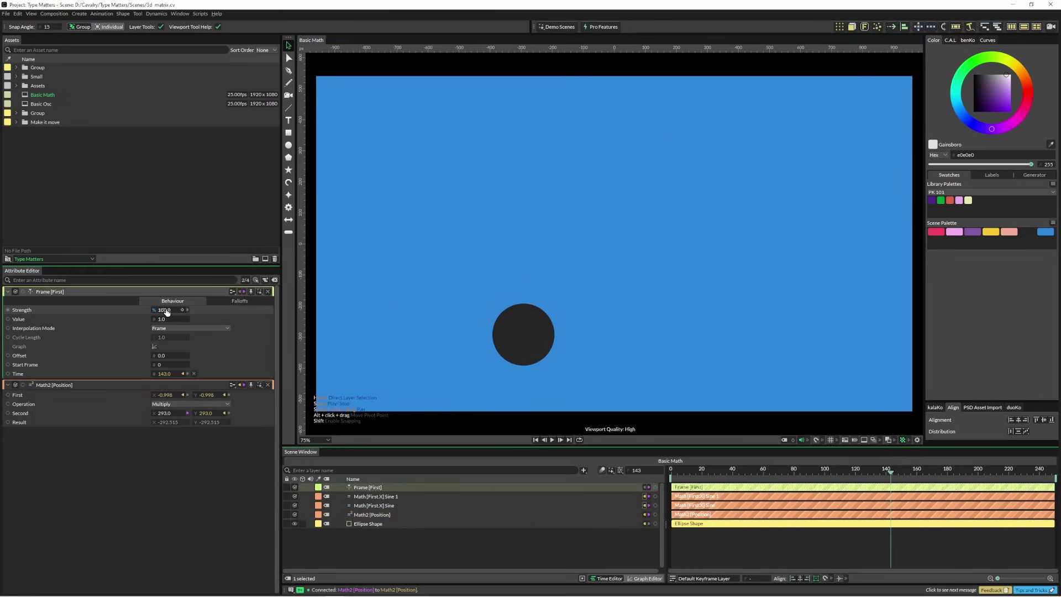
pyautogui.click(165, 310)
pyautogui.write('10')
pyautogui.press('Return')
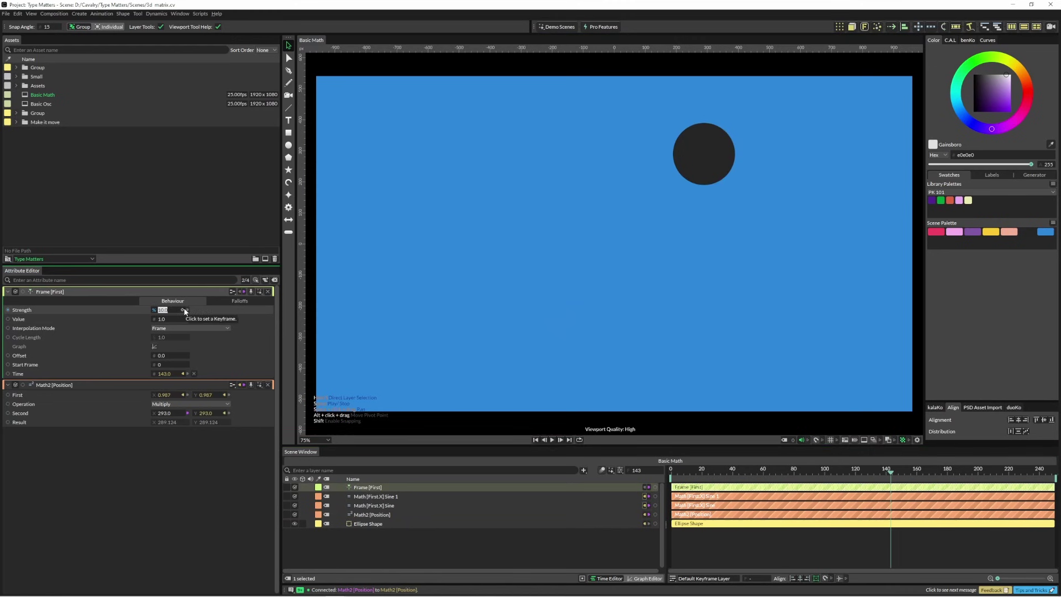
pyautogui.press('space')
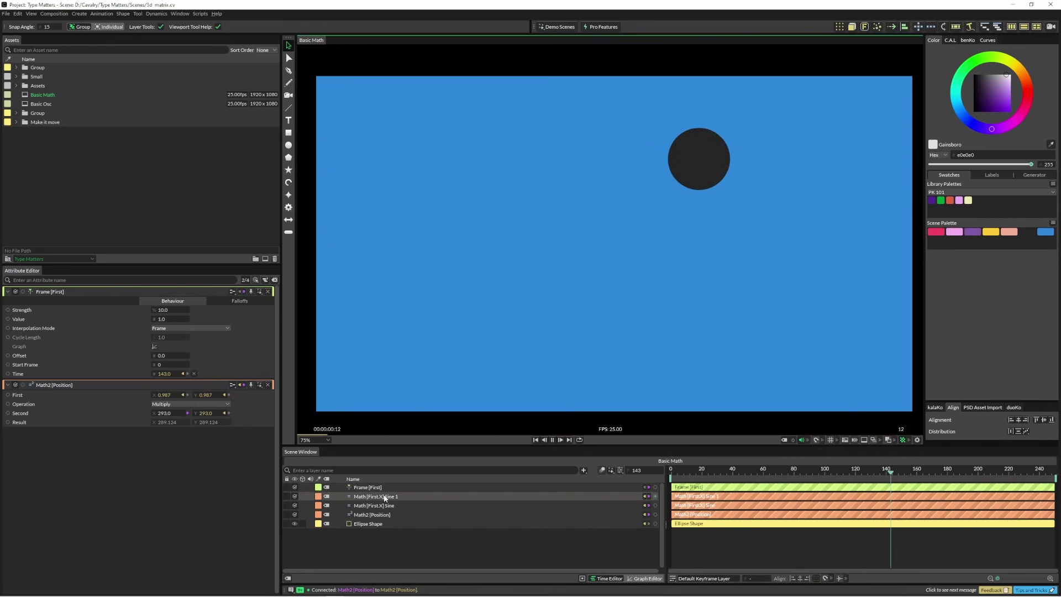
# Switch the copied math layer to Cosine and rename it to end in Cosine
pyautogui.click(397, 497)
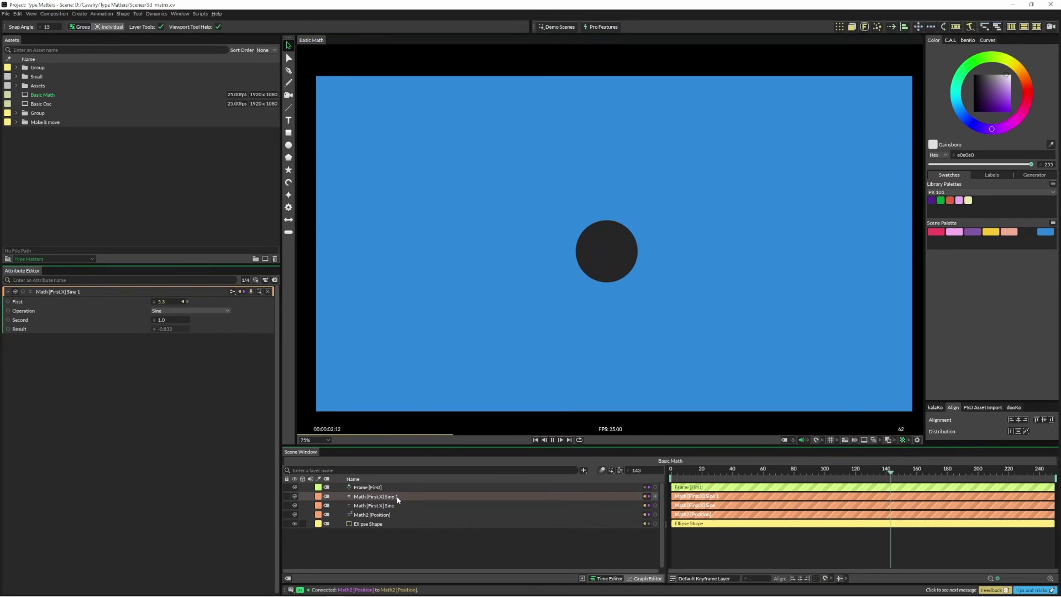
pyautogui.click(178, 311)
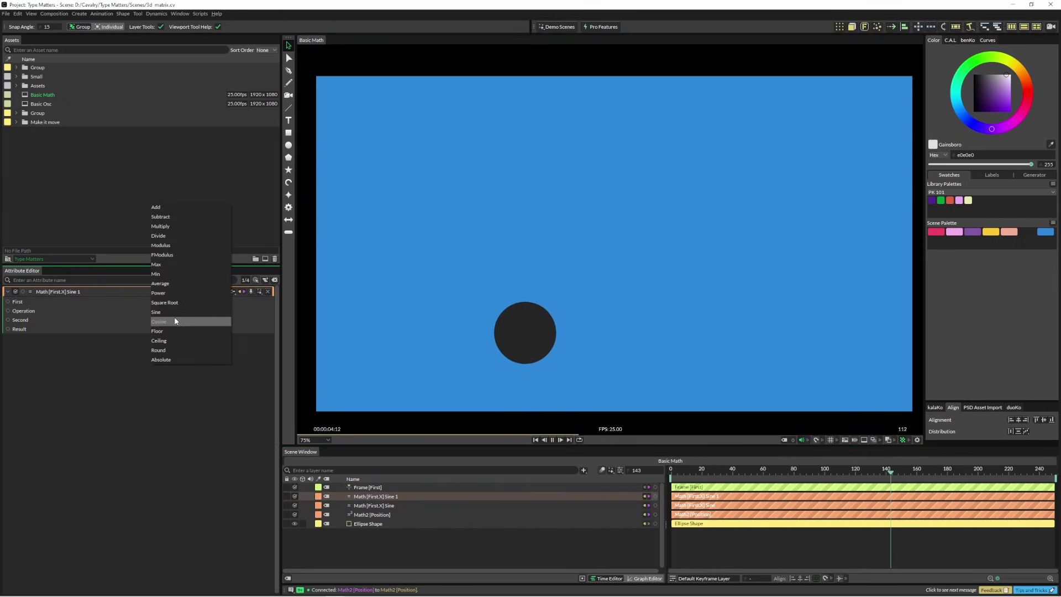
pyautogui.click(175, 321)
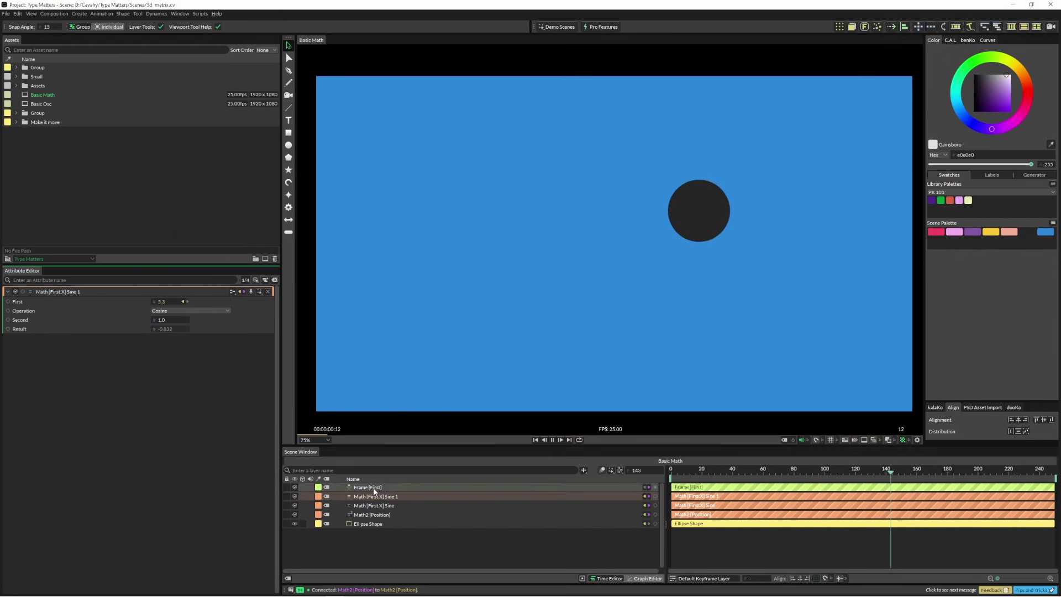
pyautogui.press('space')
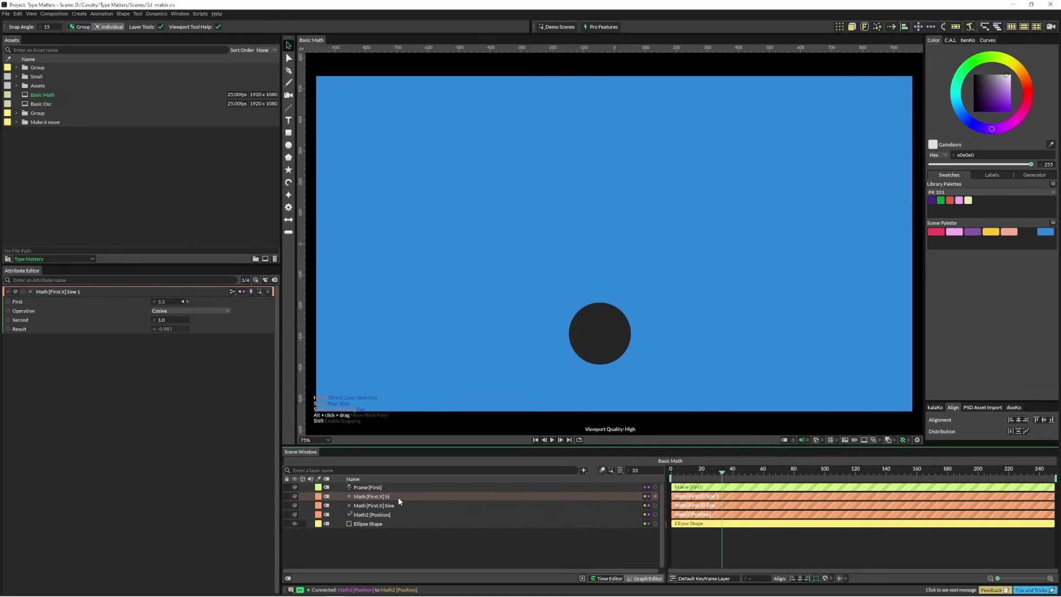
pyautogui.press('BackSpace')
pyautogui.press('BackSpace')
pyautogui.write('Cosine')
pyautogui.press('Return')
pyautogui.press('space')
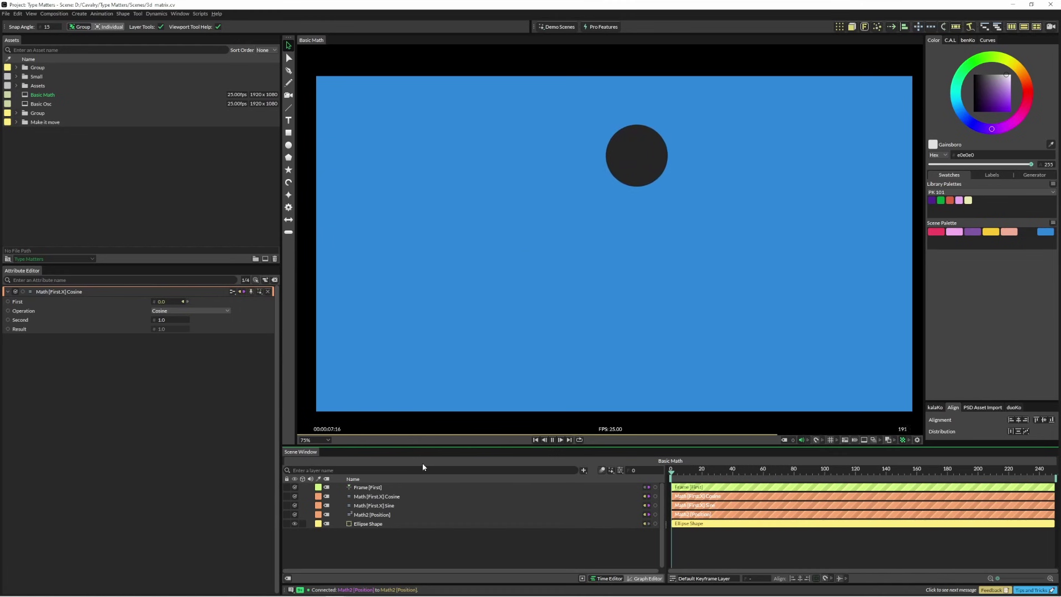
# Lower Math2's Second X to narrow the horizontal swing and raise Frame Strength to 35
pyautogui.keyDown('shift'); pyautogui.click(391, 505); pyautogui.keyUp('shift')
pyautogui.click(393, 505)
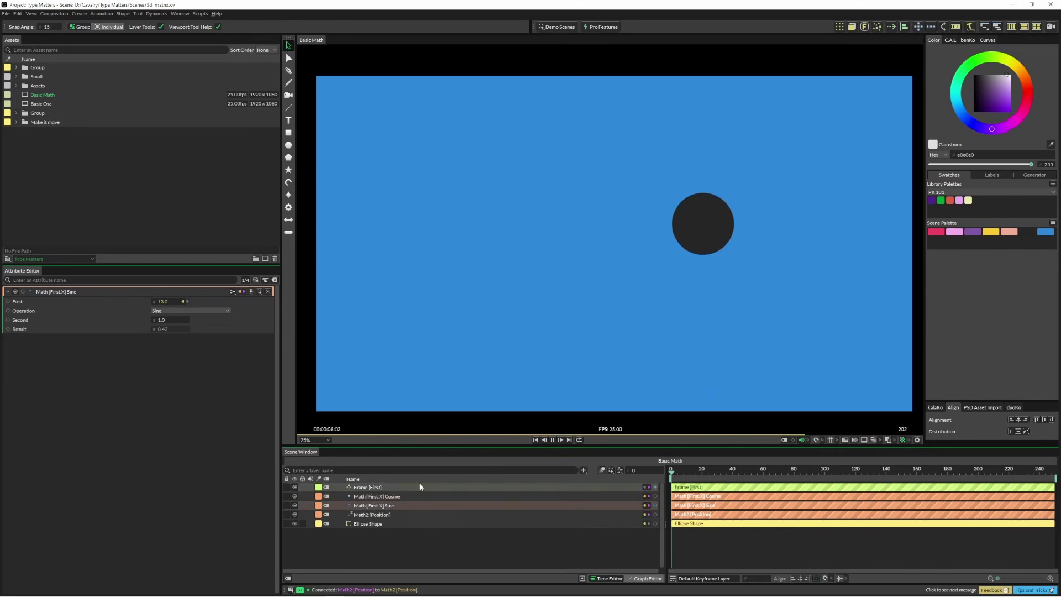
pyautogui.click(378, 515)
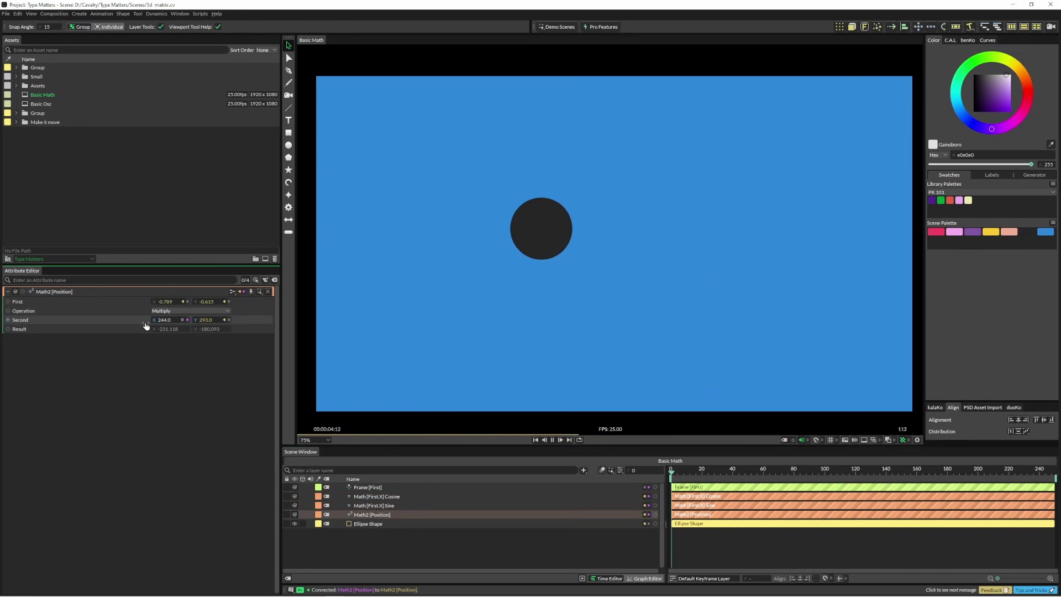
pyautogui.moveTo(149, 326)
pyautogui.mouseDown()
pyautogui.moveTo(77, 325)
pyautogui.moveTo(149, 331)
pyautogui.mouseUp()
pyautogui.click(386, 487)
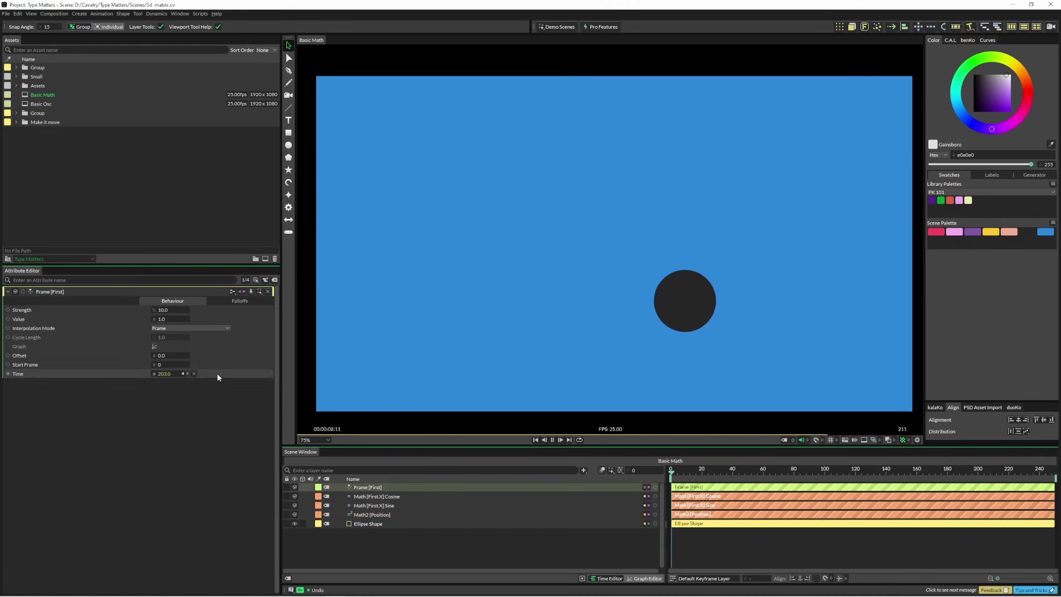
pyautogui.moveTo(160, 310); pyautogui.dragTo(178, 314)
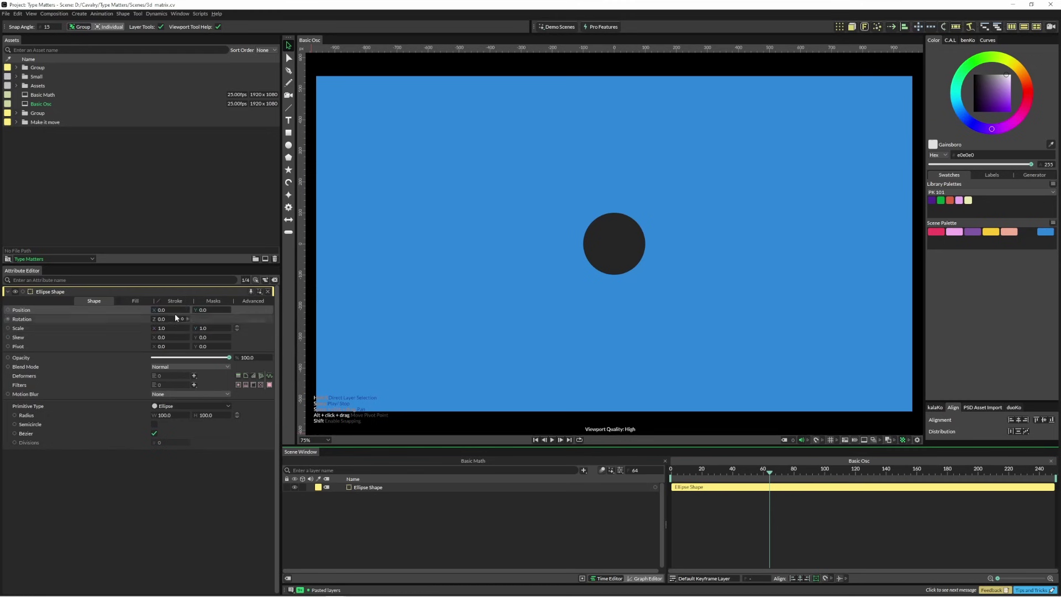
# Add an Oscillator to the ellipse's Position X, set Minimum to -400, and link Maximum to it
pyautogui.rightClick(144, 312)
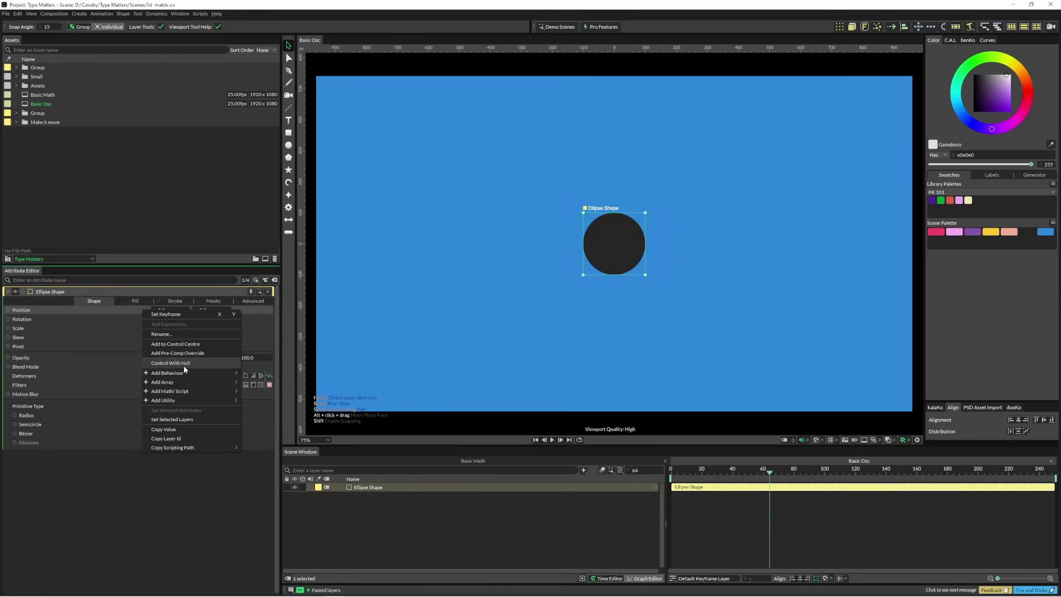
pyautogui.moveTo(182, 373)
pyautogui.click(259, 455)
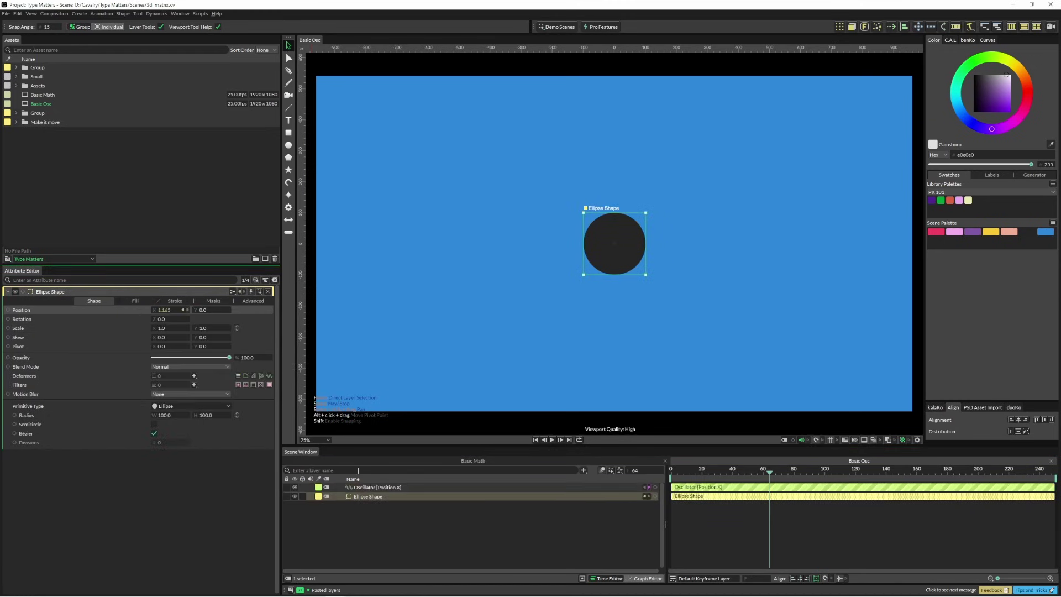
pyautogui.click(376, 487)
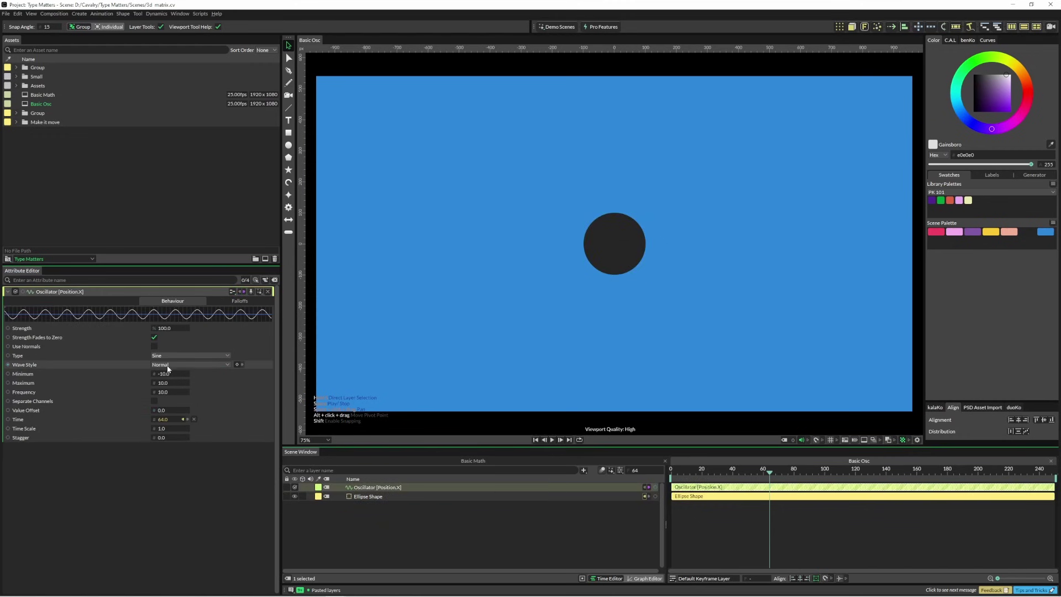
pyautogui.click(167, 375)
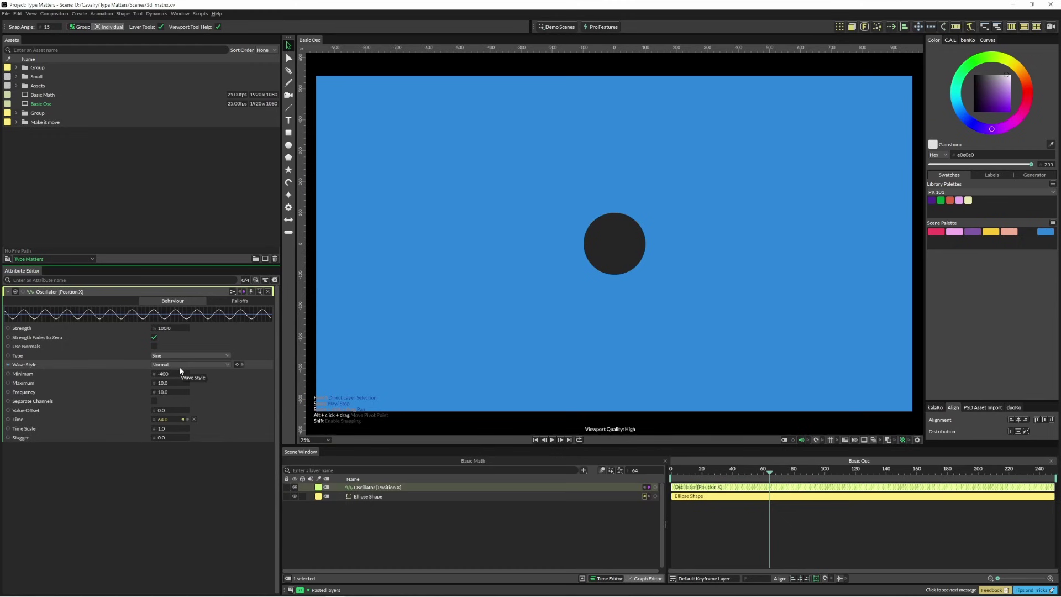
pyautogui.write('-400')
pyautogui.press('Return')
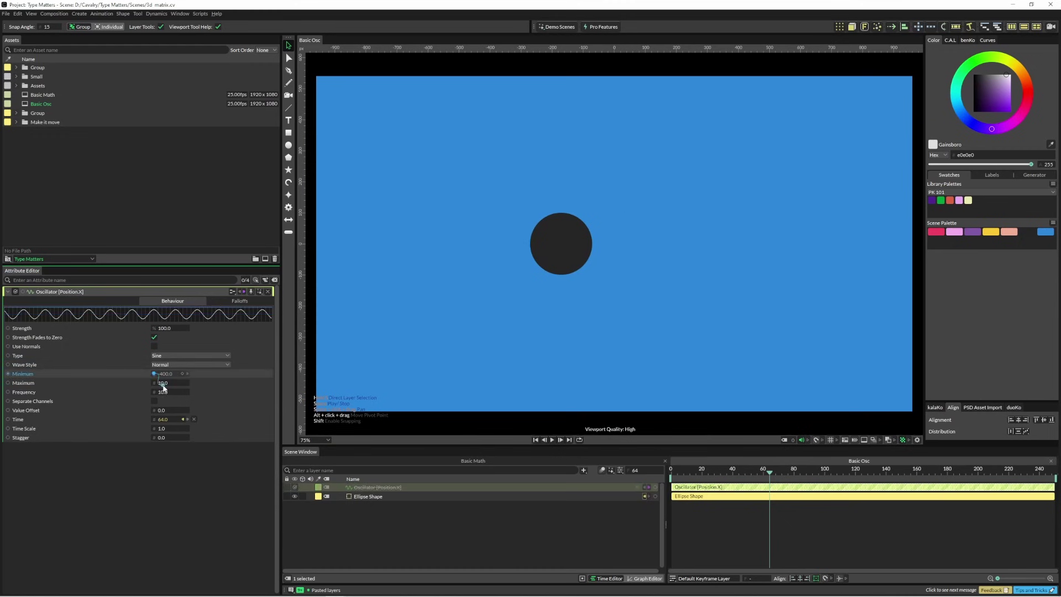
pyautogui.moveTo(164, 386); pyautogui.dragTo(165, 388)
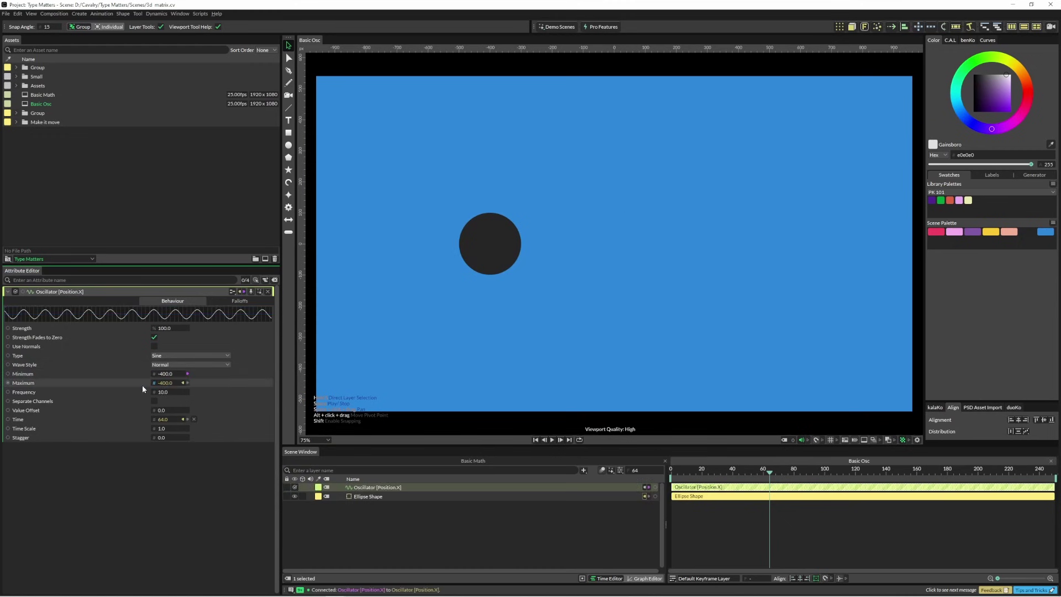
# Give the oscillator Maximum a -(value) expression so it reads 400, then preview the swing
pyautogui.rightClick(145, 387)
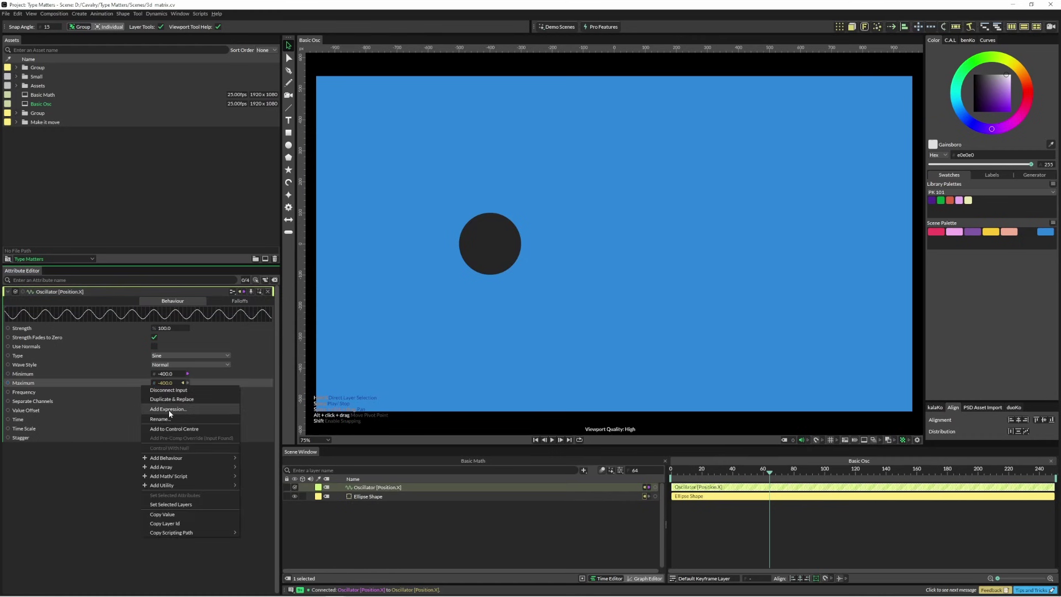
pyautogui.click(169, 409)
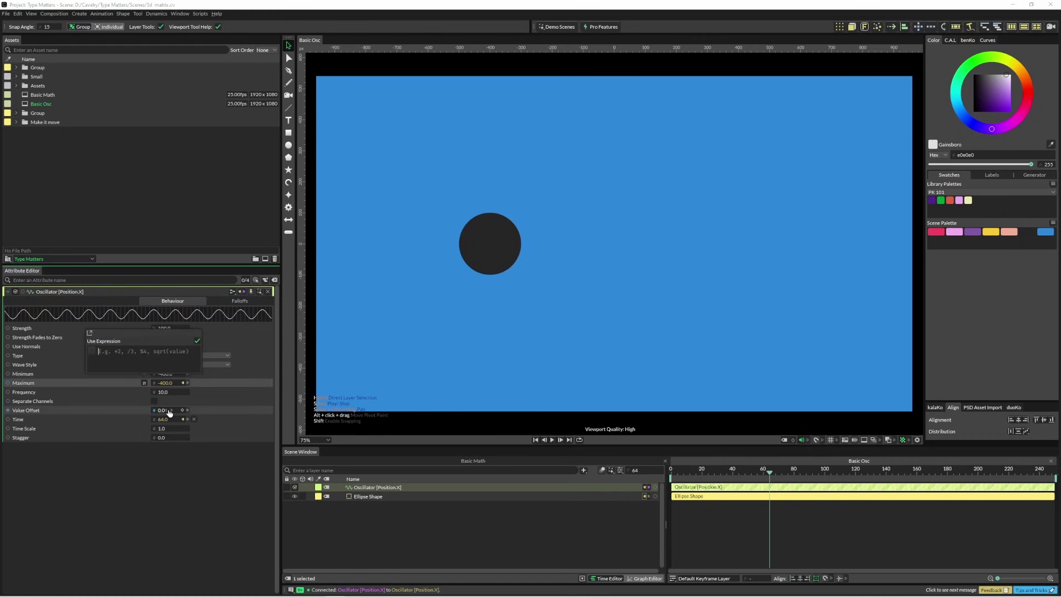
pyautogui.write('*')
pyautogui.write('-(value')
pyautogui.press('Return')
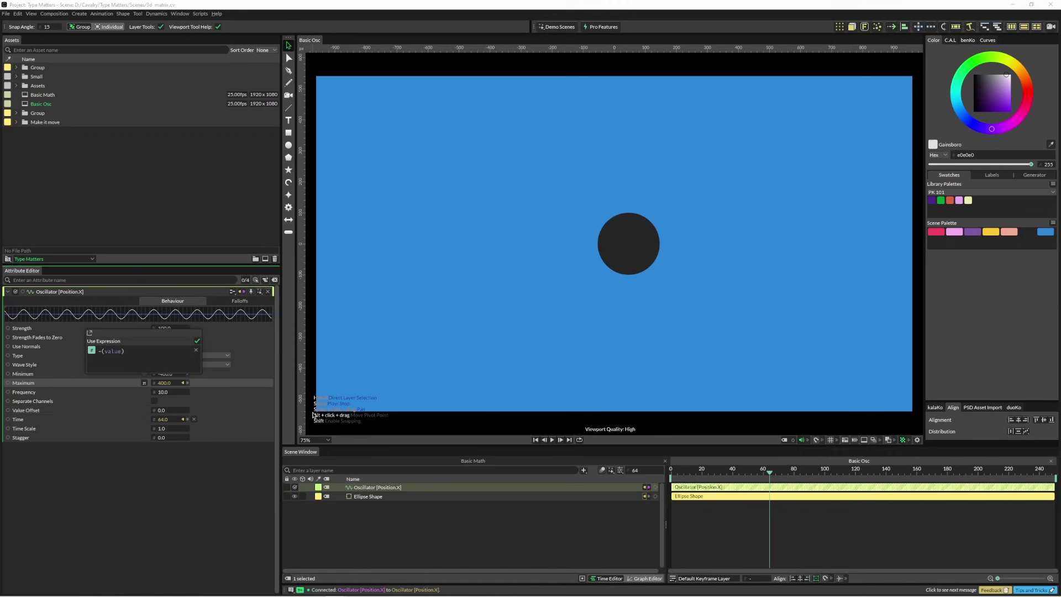
pyautogui.click(388, 528)
pyautogui.press('space')
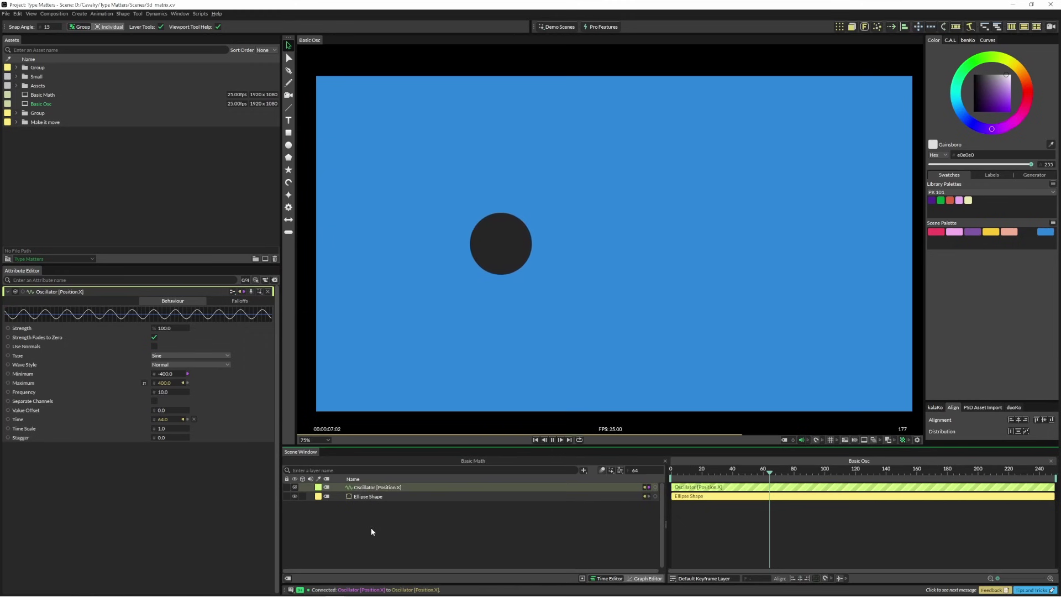
# Rename the oscillator layer with 'Sine' and duplicate it
pyautogui.press('space')
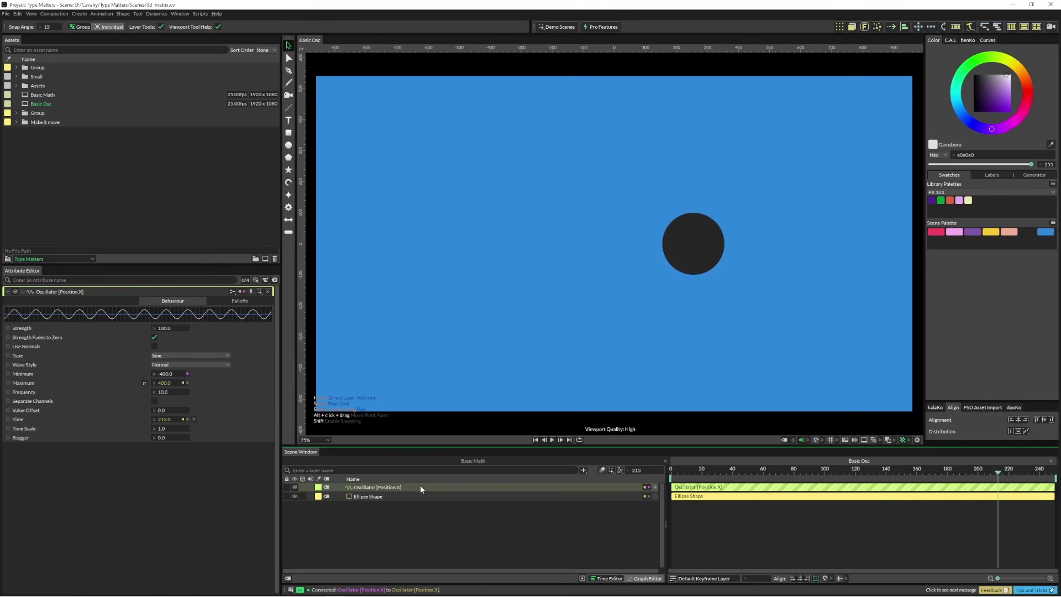
pyautogui.doubleClick(420, 486)
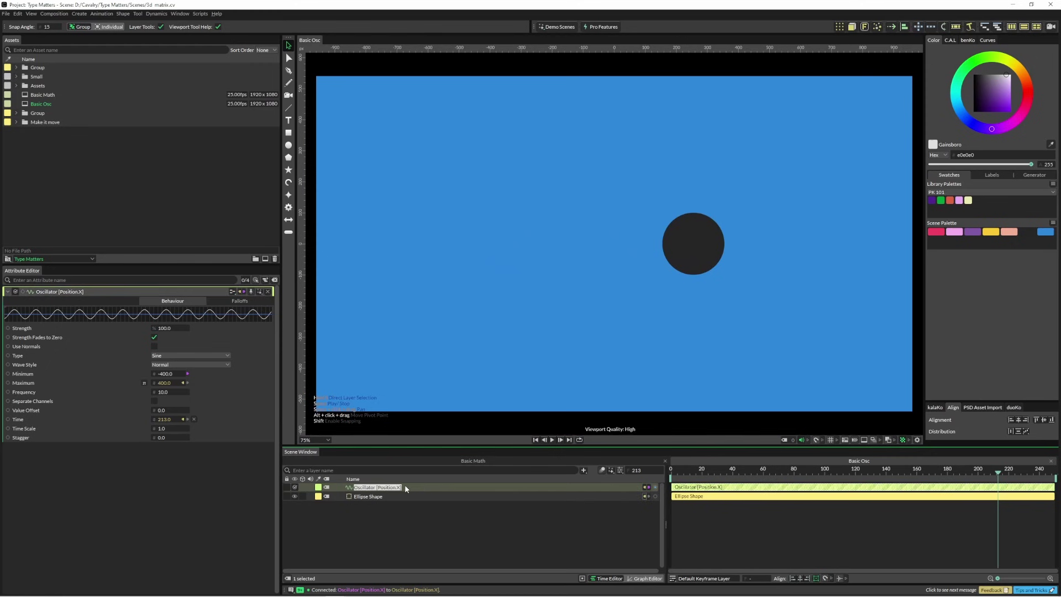
pyautogui.press('Escape')
pyautogui.write('Sine')
pyautogui.press('Return')
pyautogui.hotkey('ctrl', 'd')
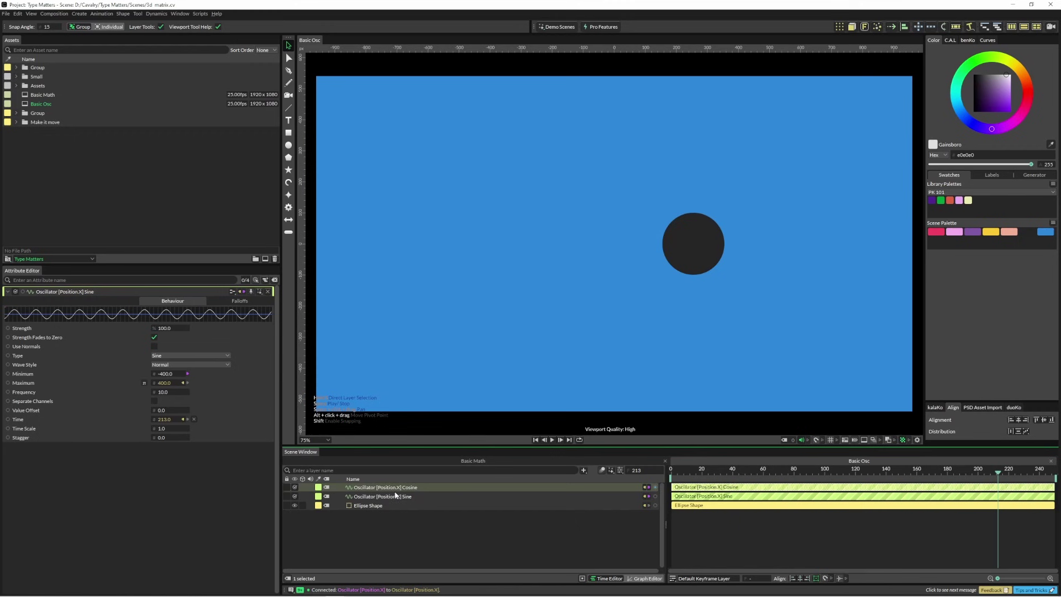
# Connect the duplicate oscillator to the ellipse's Position Y and set its Type to Cosine
pyautogui.click(370, 507)
pyautogui.moveTo(656, 487); pyautogui.dragTo(209, 311)
pyautogui.click(425, 327)
pyautogui.press('space')
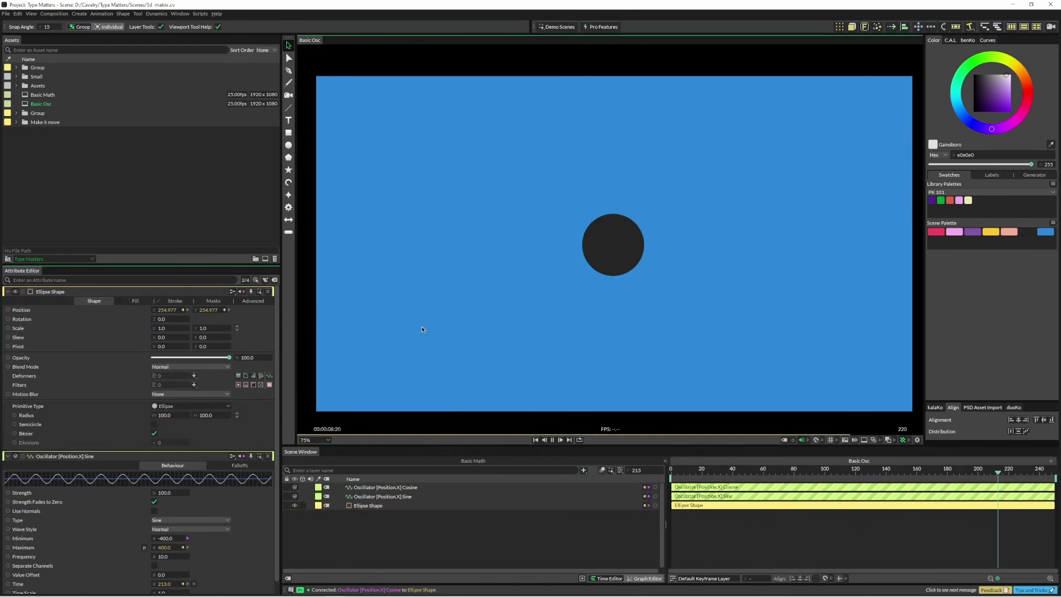
pyautogui.click(389, 487)
pyautogui.click(173, 357)
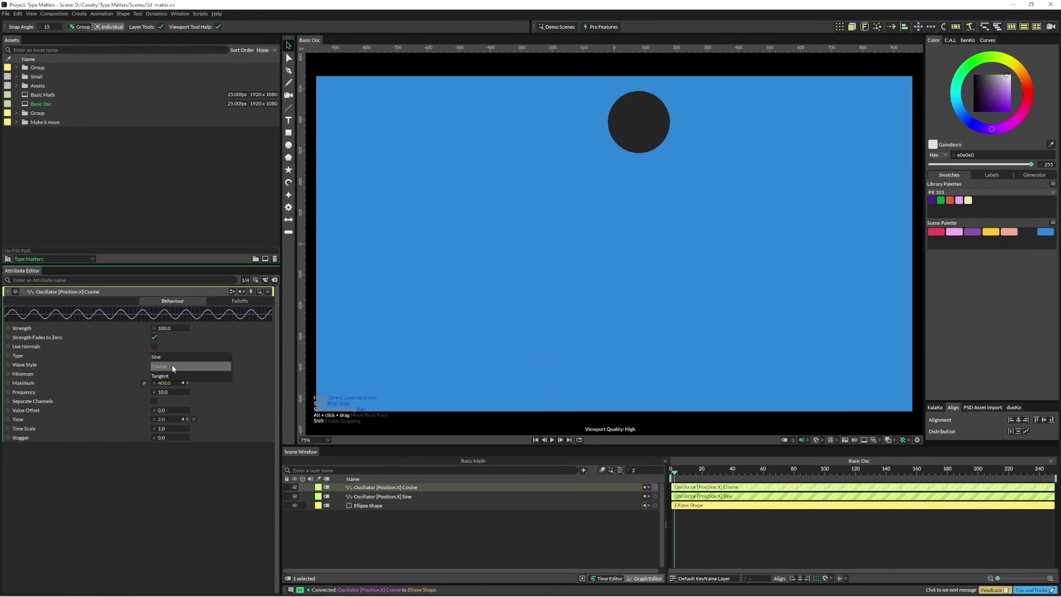
pyautogui.click(171, 366)
pyautogui.click(390, 294)
pyautogui.press('space')
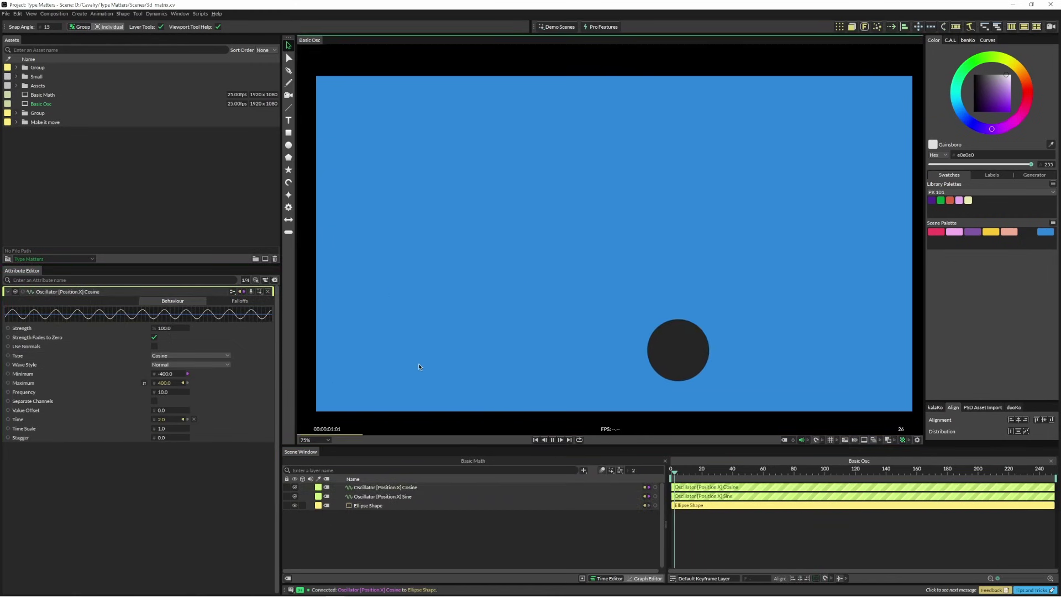
# Link the Cosine oscillator's Minimum and Maximum to the Sine Driver's, then preview the motion
pyautogui.press('space')
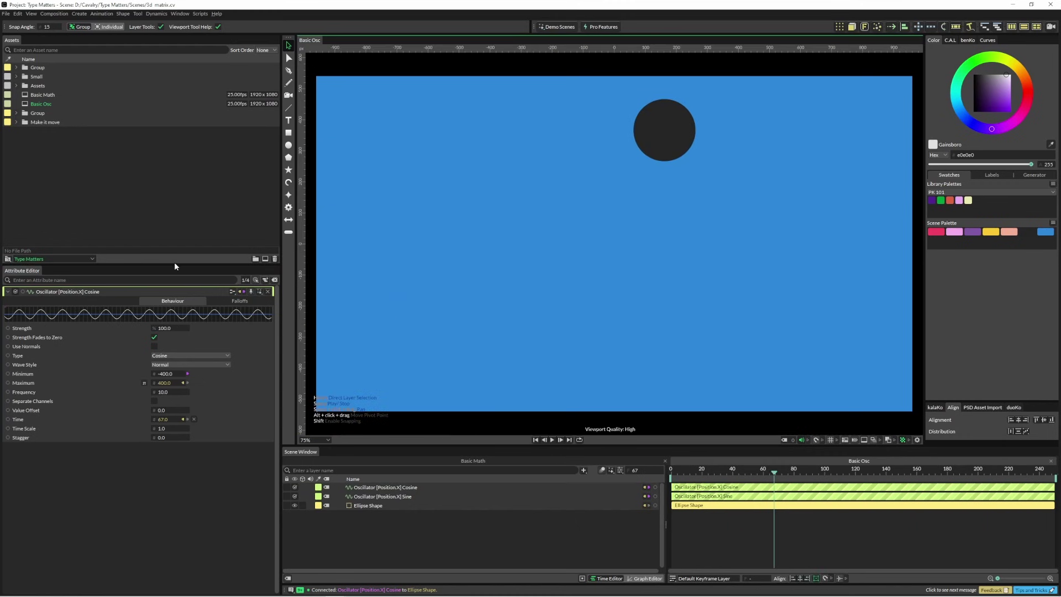
pyautogui.moveTo(174, 265); pyautogui.dragTo(174, 165)
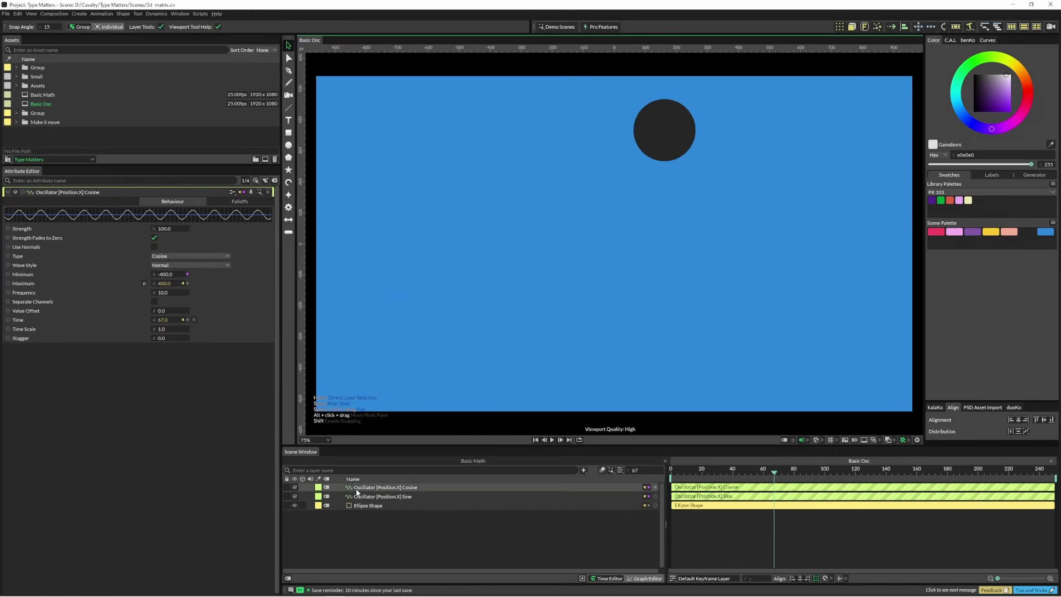
pyautogui.click(413, 496)
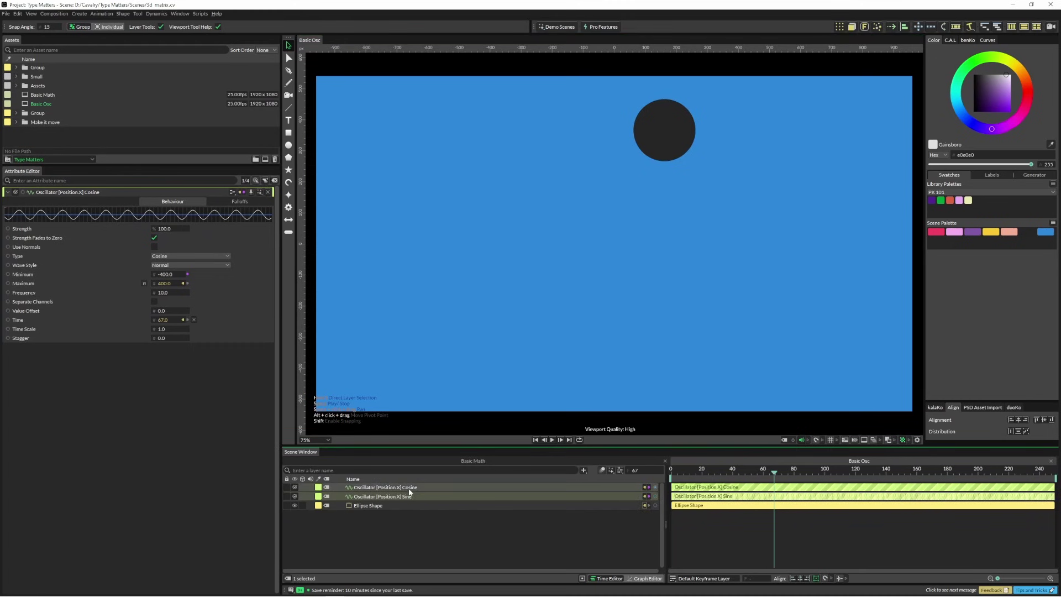
pyautogui.click(410, 487)
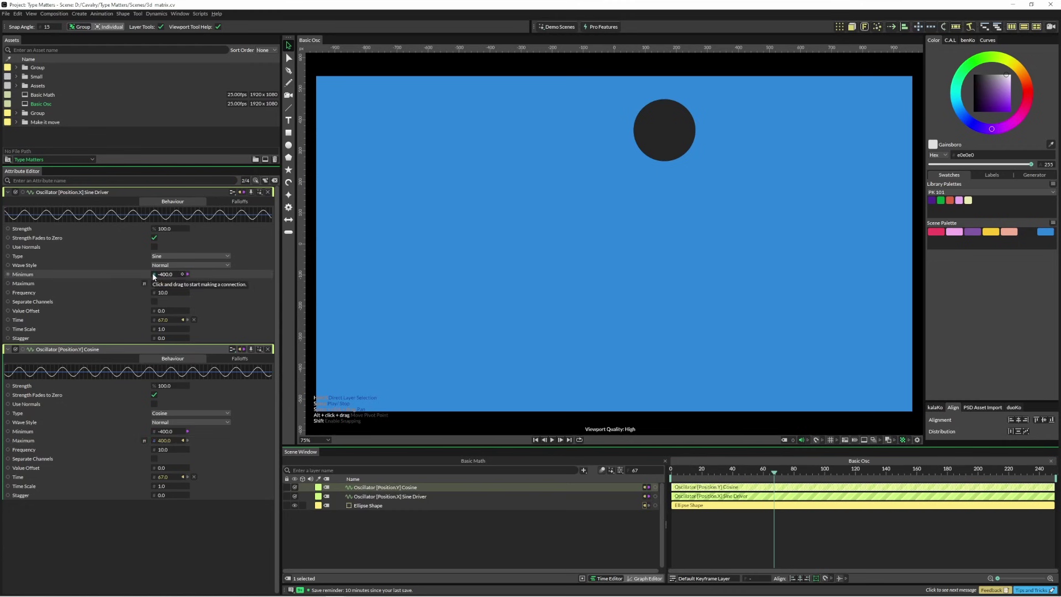
pyautogui.moveTo(154, 274); pyautogui.dragTo(362, 443)
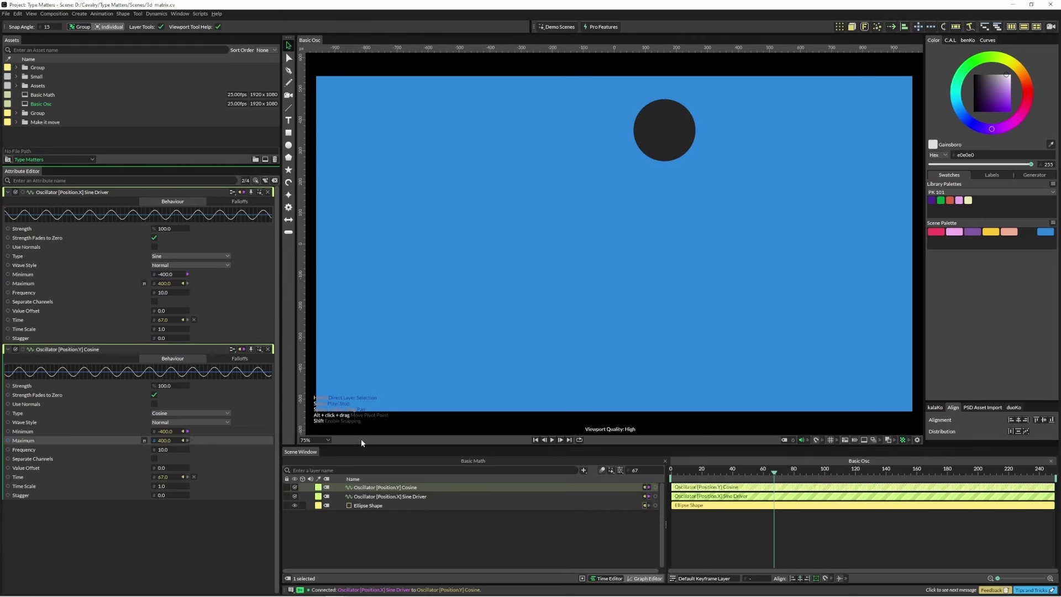
pyautogui.click(144, 440)
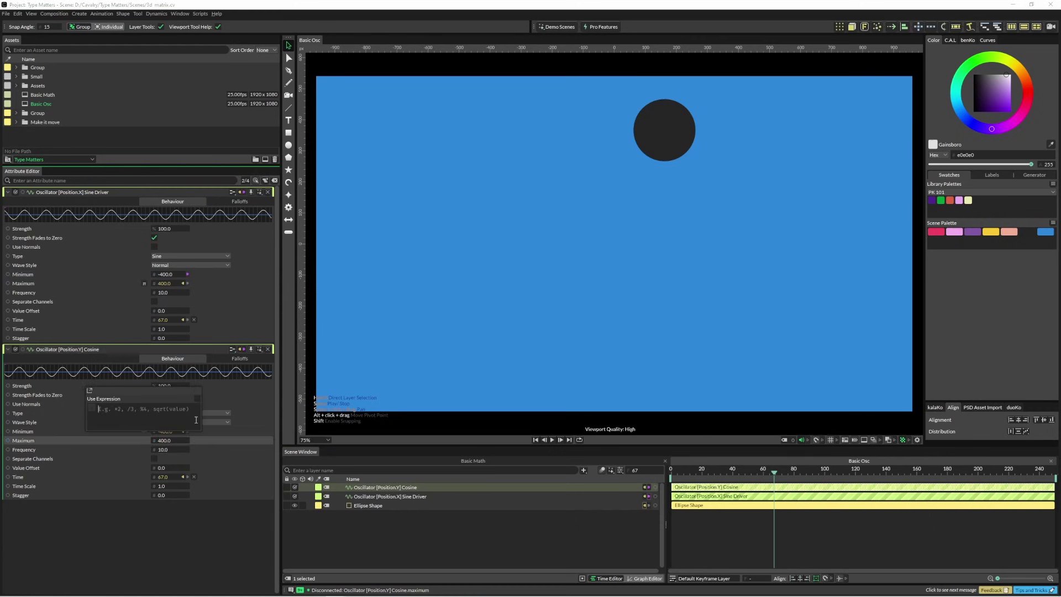
pyautogui.click(221, 449)
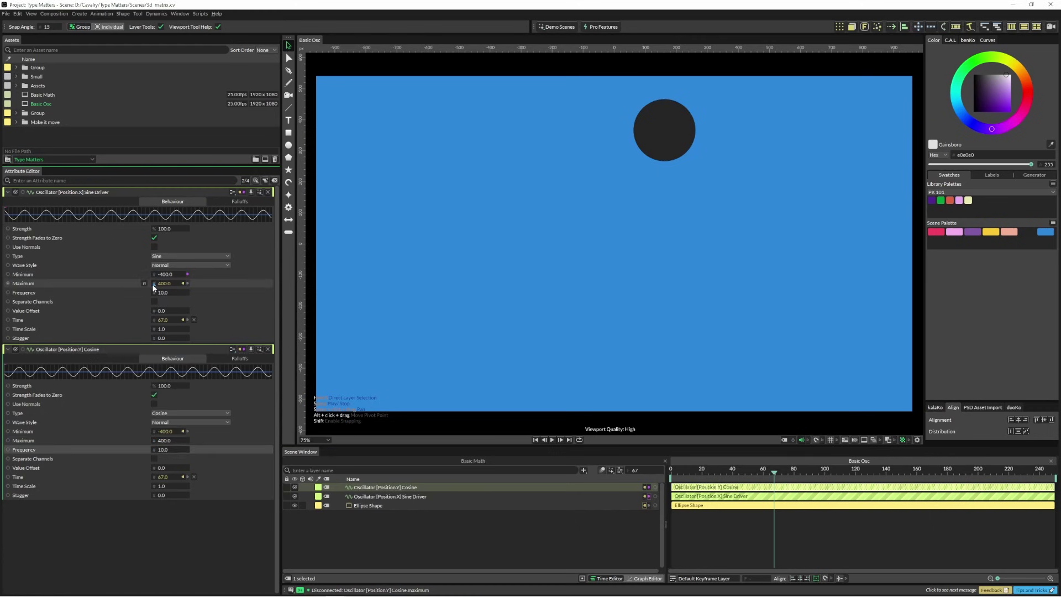
pyautogui.moveTo(154, 285); pyautogui.dragTo(169, 441)
pyautogui.press('space')
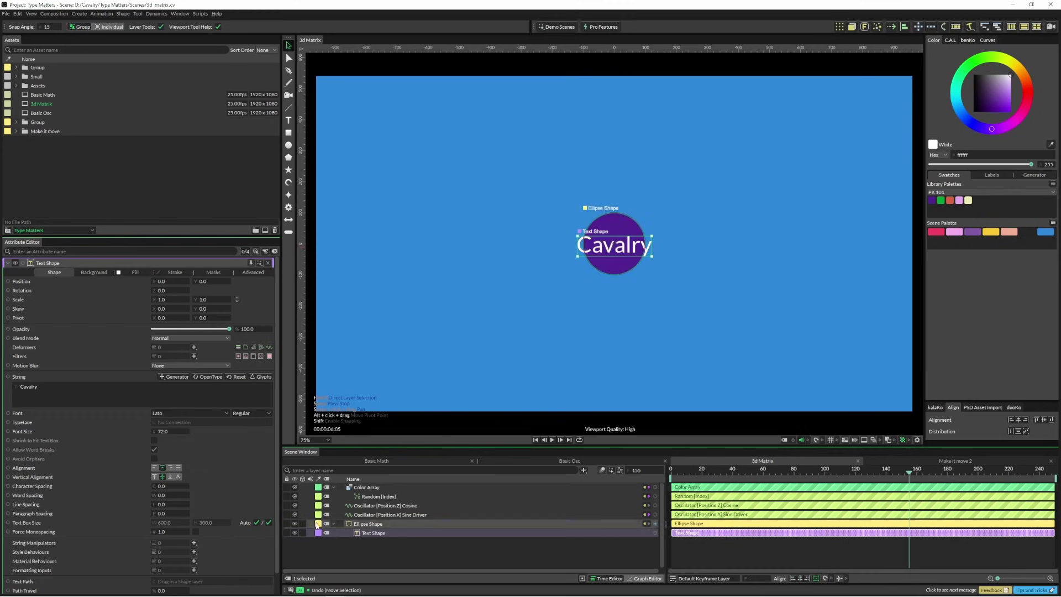
# Make the circle's String a Value generator and move it above Ellipse Shape
pyautogui.click(177, 376)
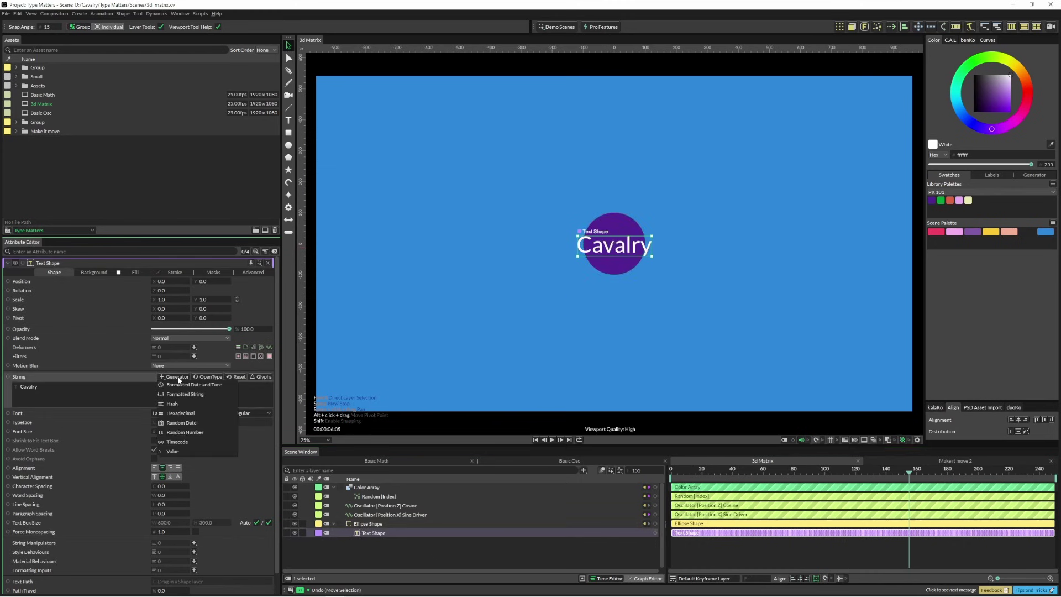
pyautogui.click(180, 452)
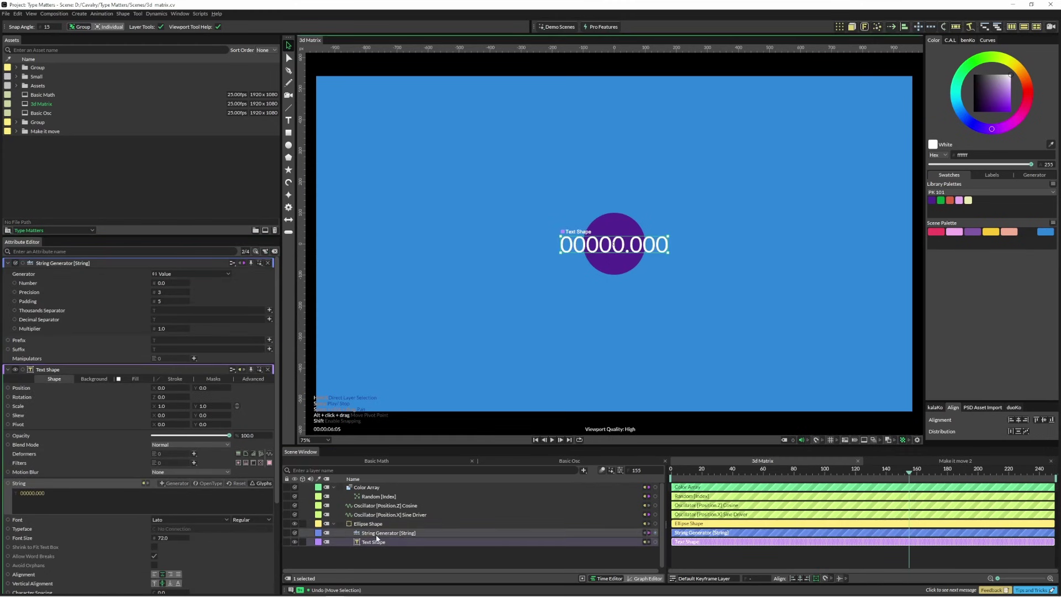
pyautogui.moveTo(376, 537); pyautogui.dragTo(370, 522)
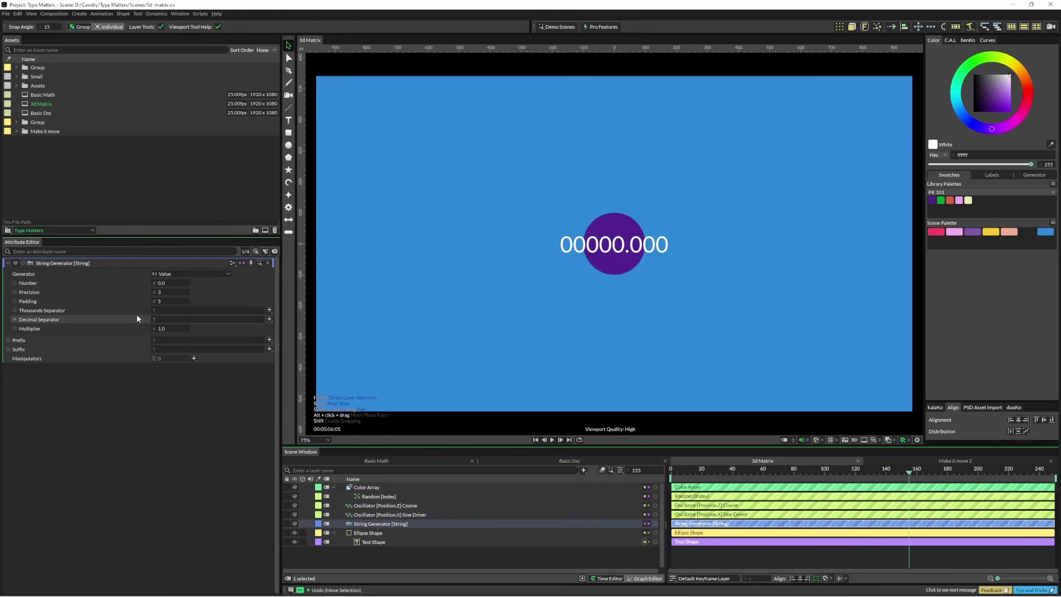
# Drive the generator's Number with a Context Index, with Precision 0 and Padding 1
pyautogui.rightClick(131, 279)
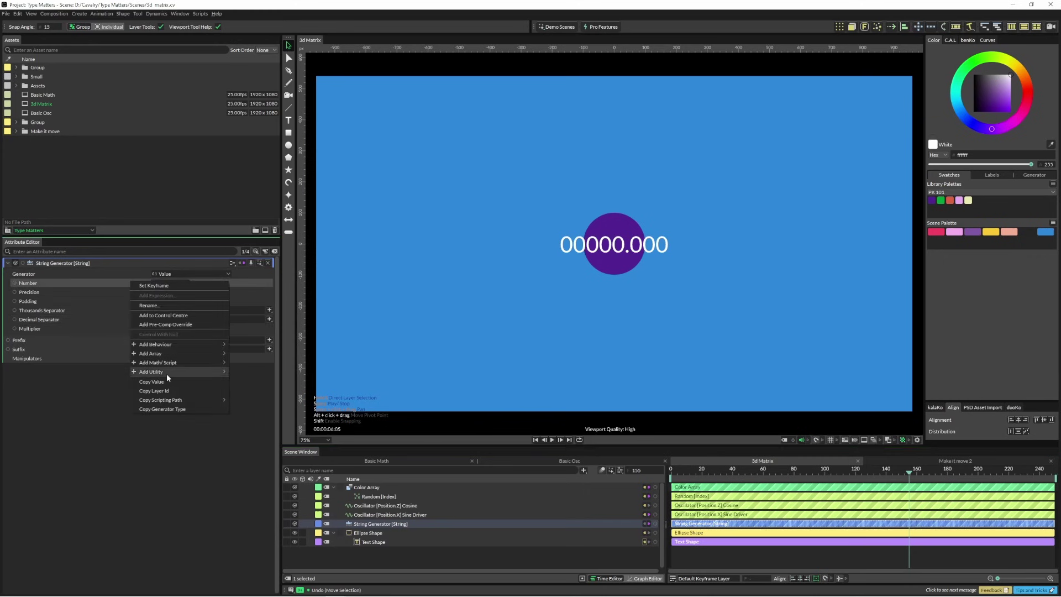
pyautogui.moveTo(166, 374)
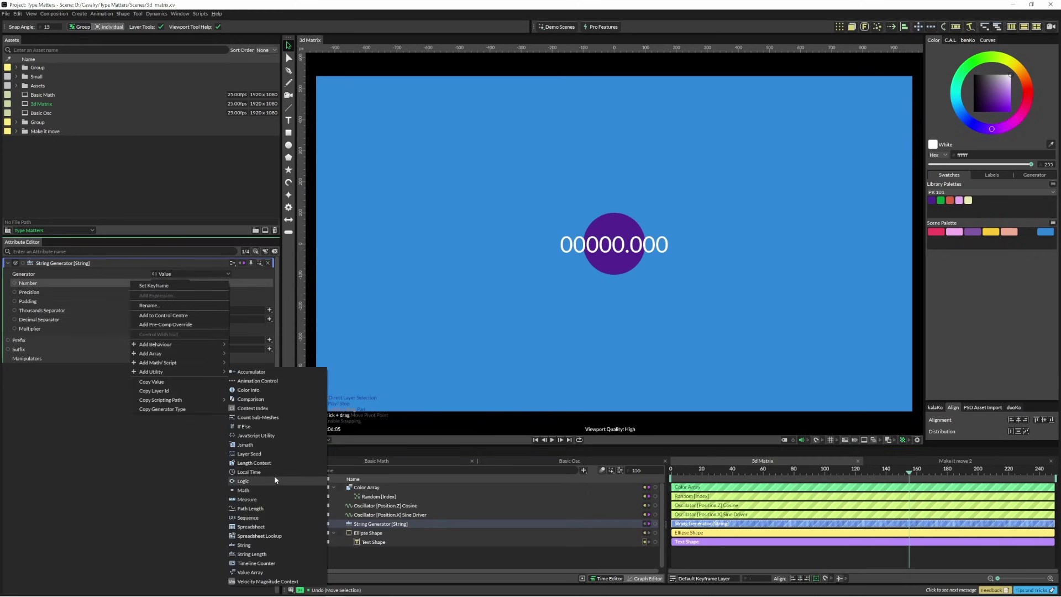
pyautogui.click(283, 409)
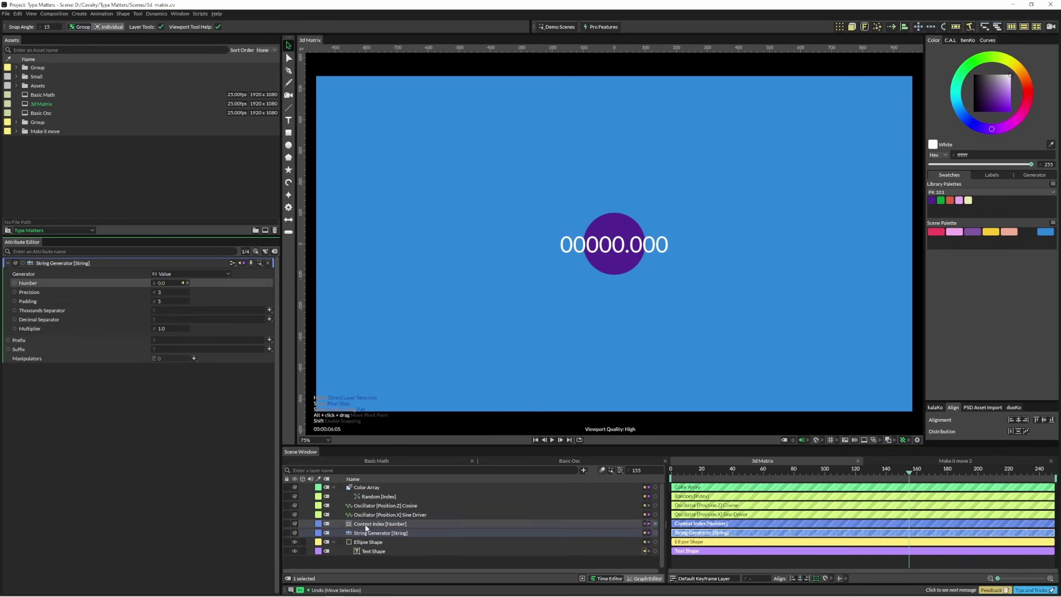
pyautogui.moveTo(369, 523); pyautogui.dragTo(370, 533)
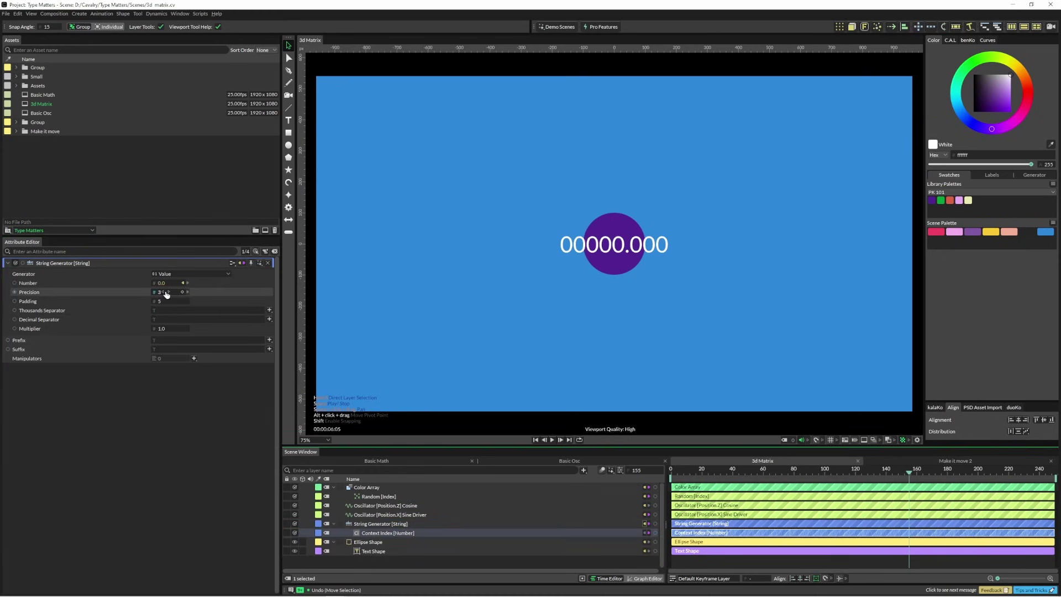
pyautogui.moveTo(166, 293); pyautogui.dragTo(105, 303)
pyautogui.click(366, 543)
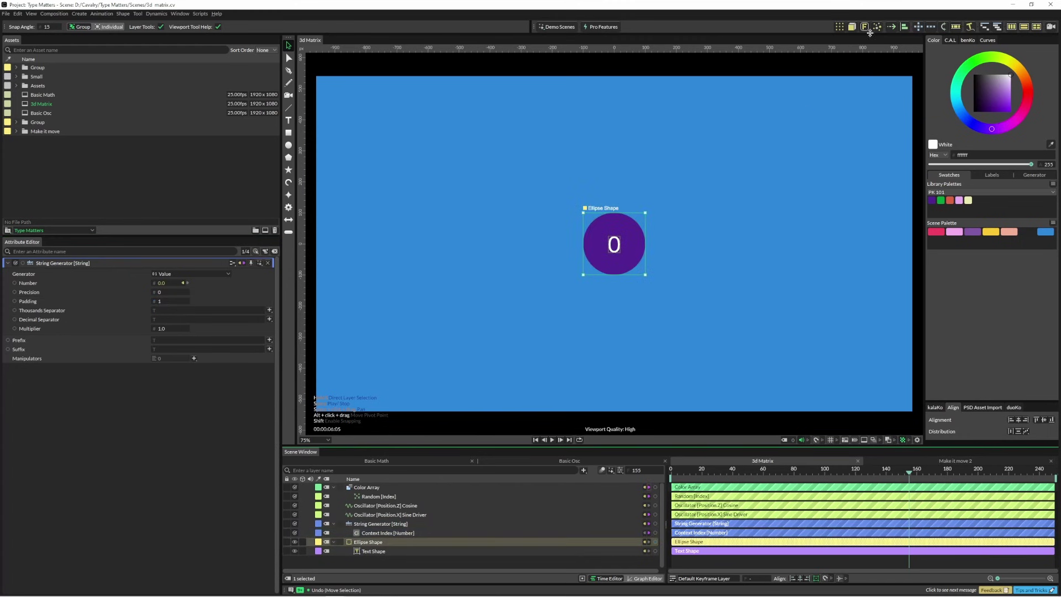
# Add a Duplicator to the numbered circle, using Point distribution with Count 15
pyautogui.click(839, 27)
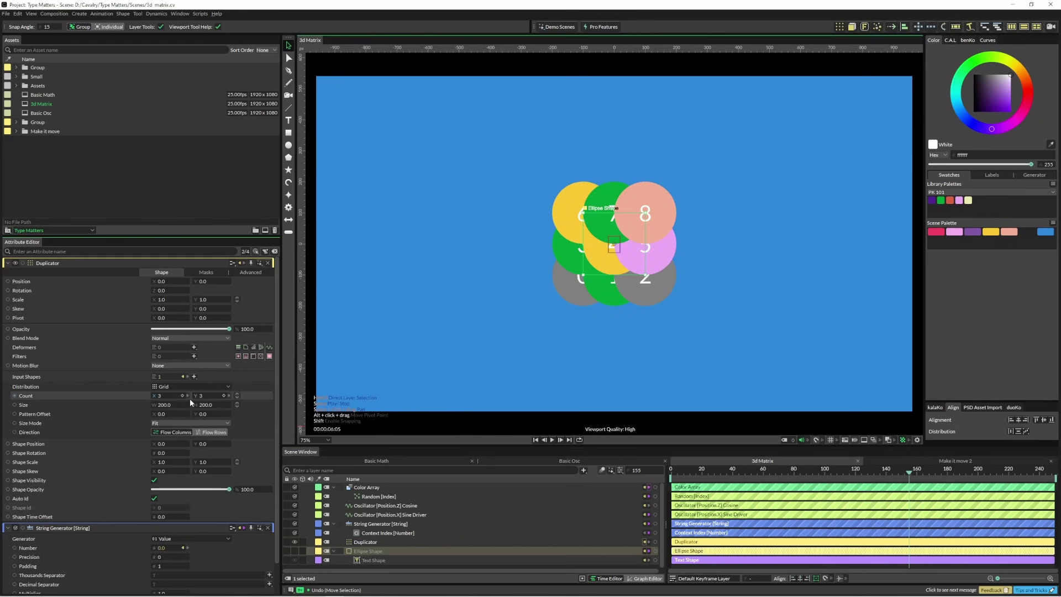
pyautogui.moveTo(183, 407); pyautogui.dragTo(283, 403)
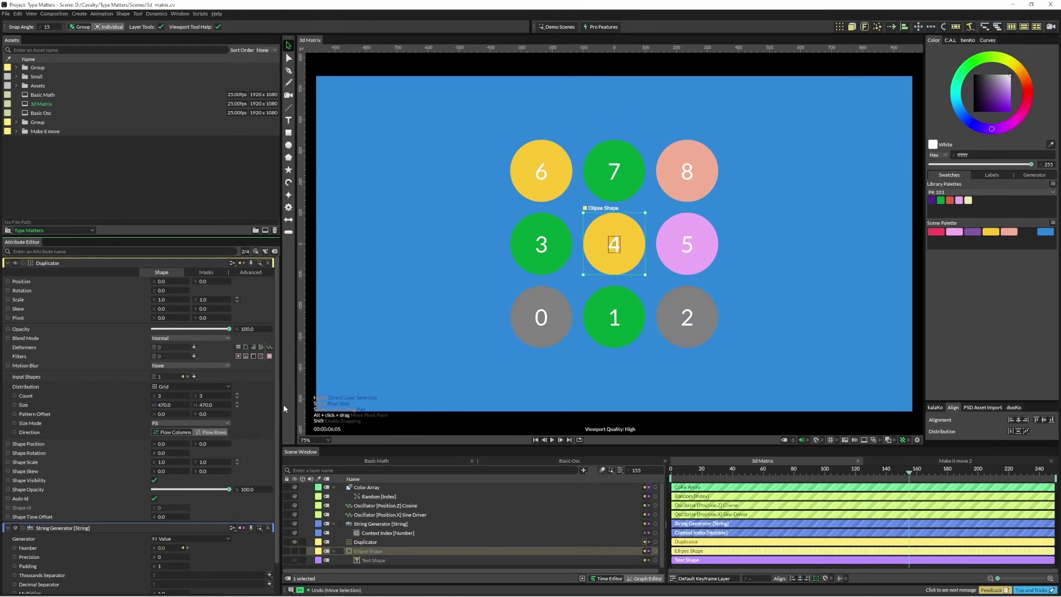
pyautogui.click(181, 387)
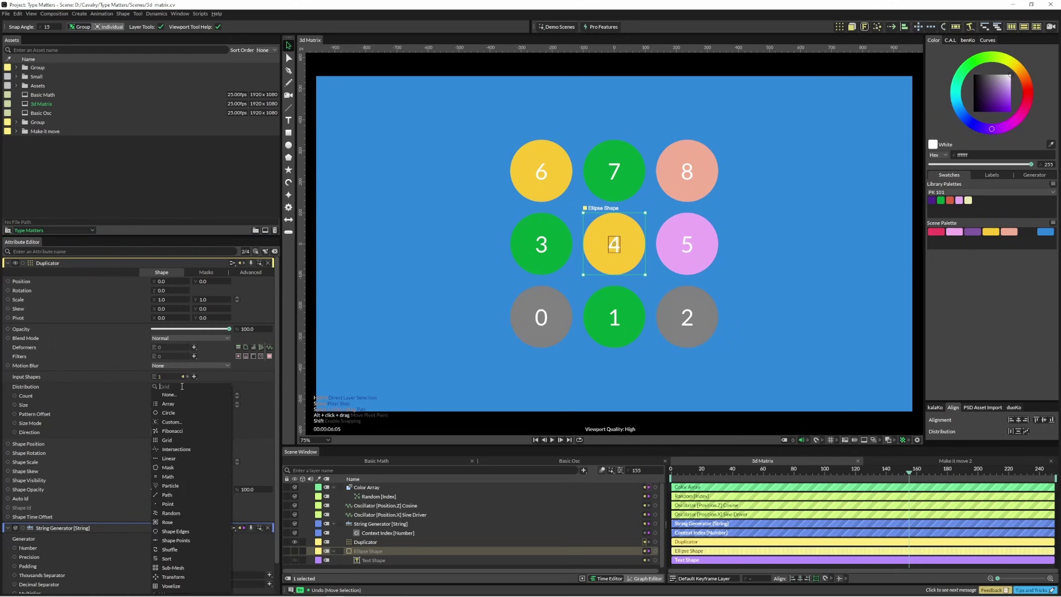
pyautogui.click(175, 503)
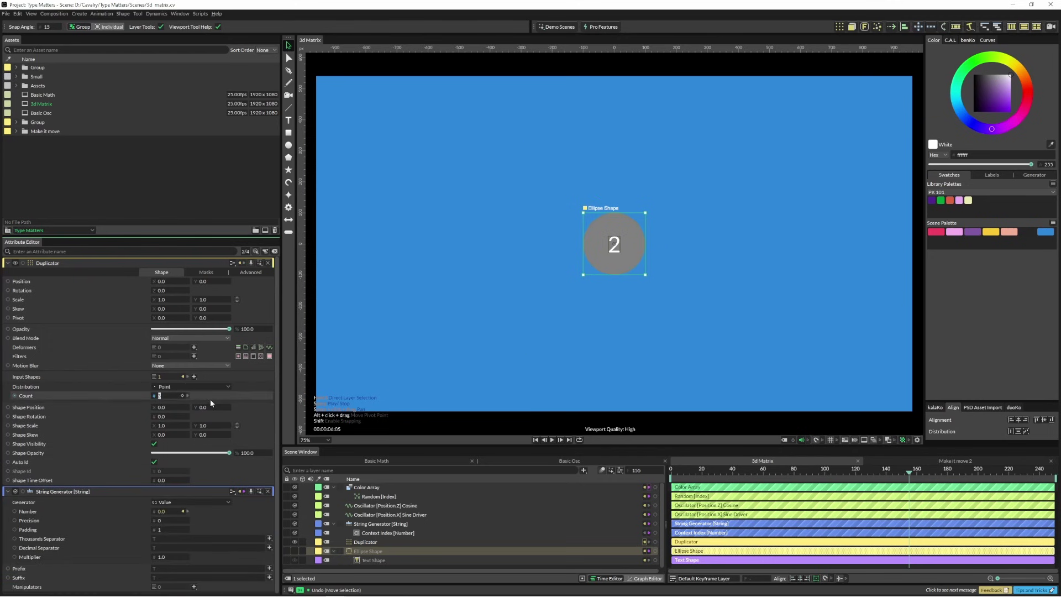
pyautogui.write('15')
pyautogui.press('Return')
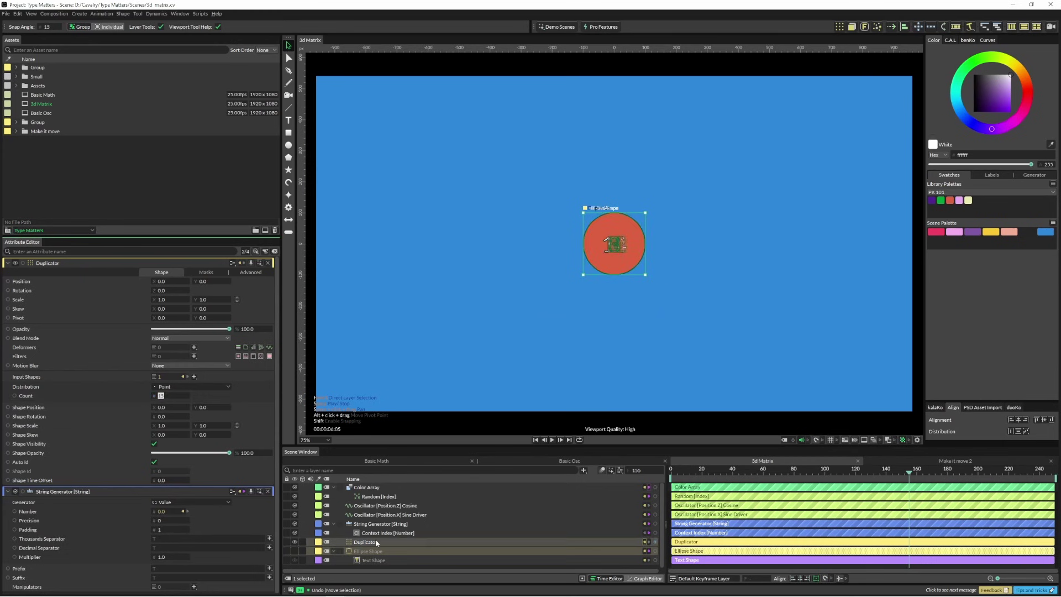
pyautogui.click(366, 541)
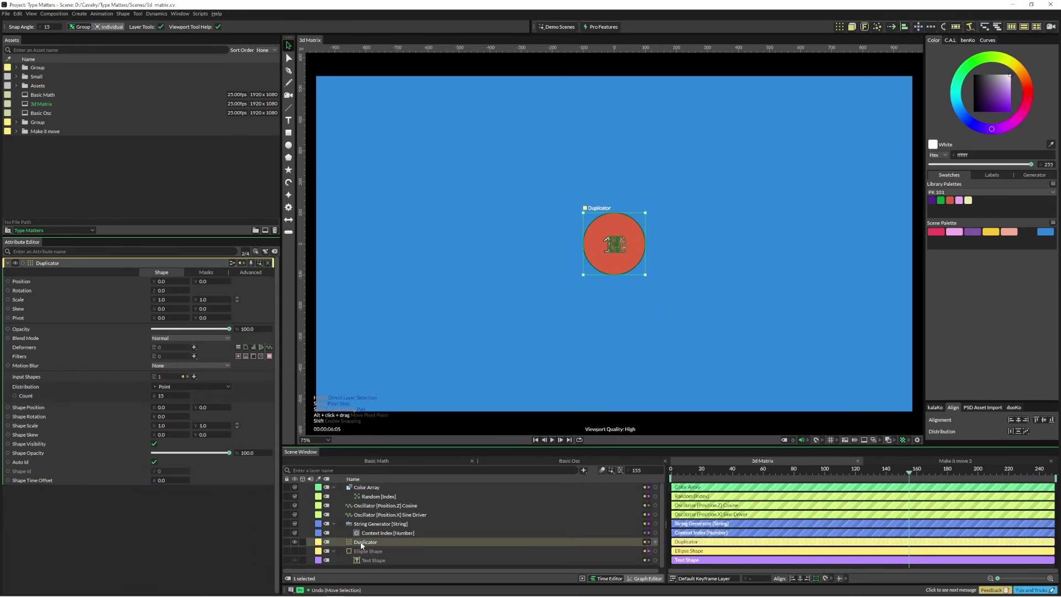
# Add a 3D Matrix deformer to the duplicates and show its settings beside both oscillators
pyautogui.click(194, 348)
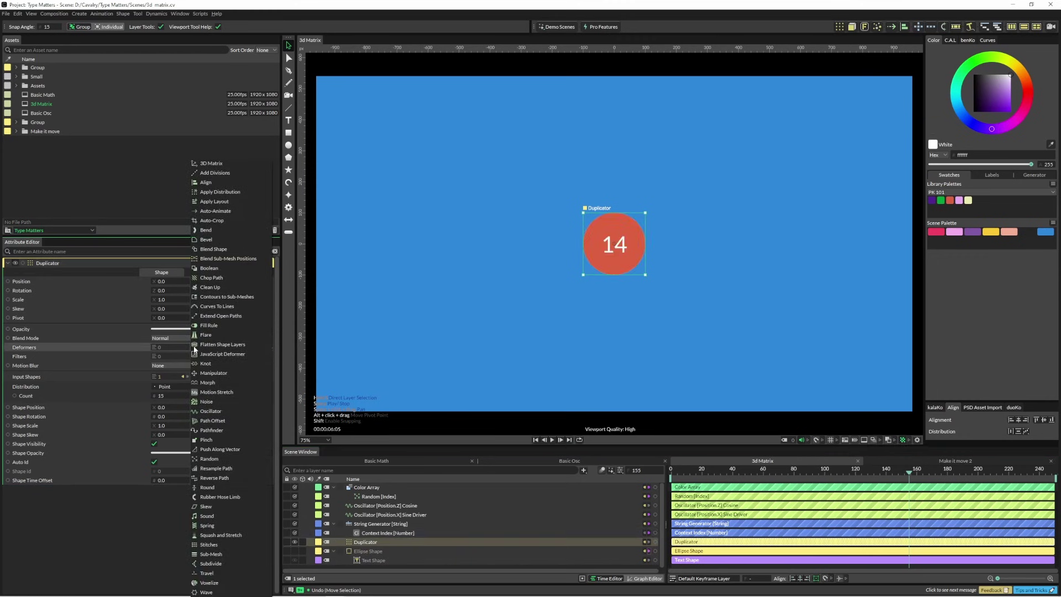
pyautogui.click(211, 163)
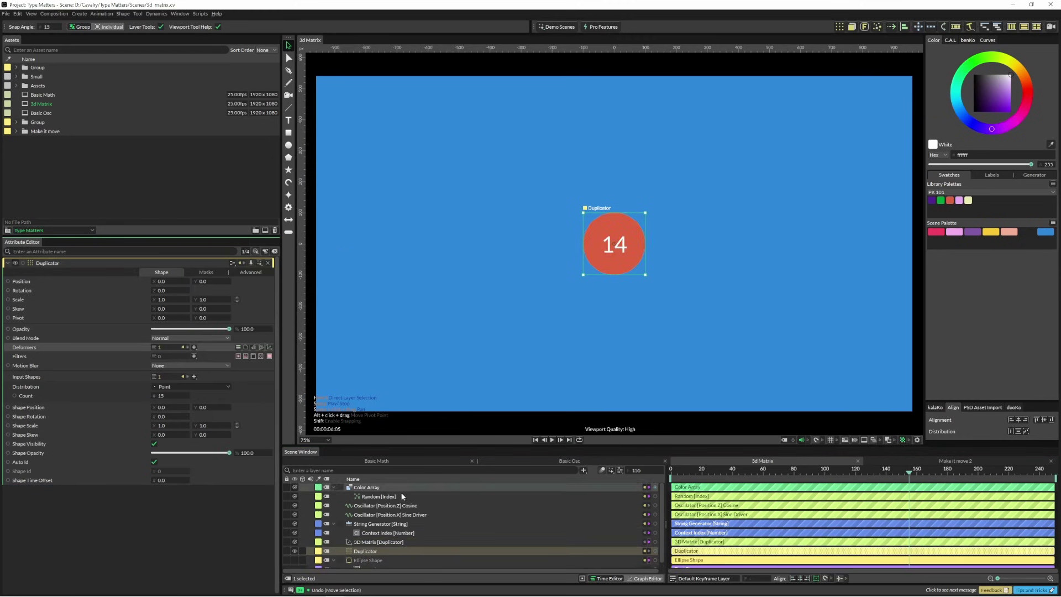
pyautogui.click(386, 542)
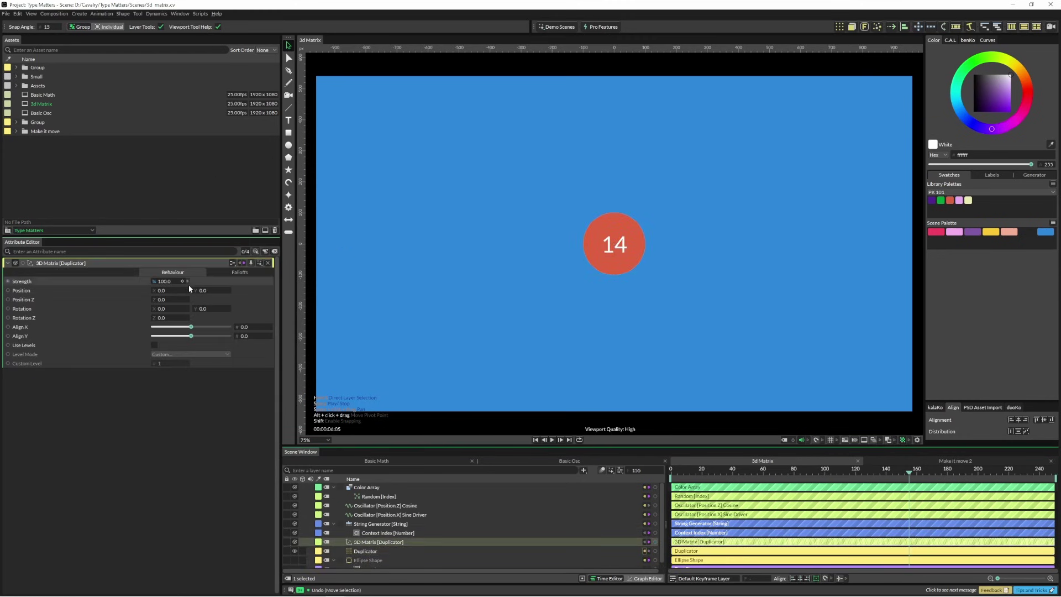
pyautogui.moveTo(211, 237); pyautogui.dragTo(197, 164)
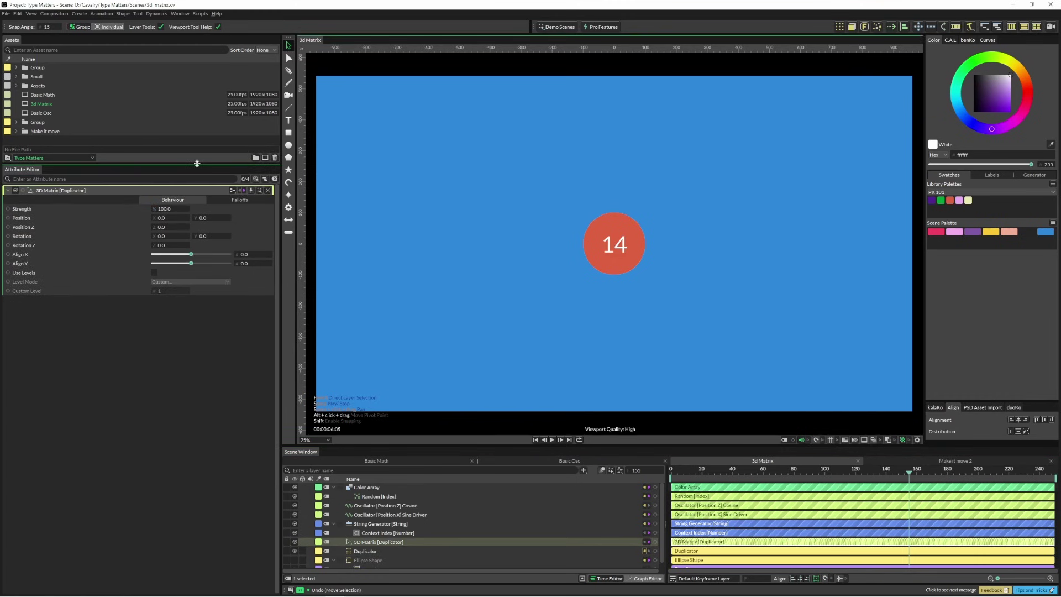
pyautogui.click(387, 506)
pyautogui.keyDown('shift'); pyautogui.click(386, 514); pyautogui.keyUp('shift')
pyautogui.moveTo(387, 514); pyautogui.dragTo(243, 487)
pyautogui.scroll(-1, 124, 446)
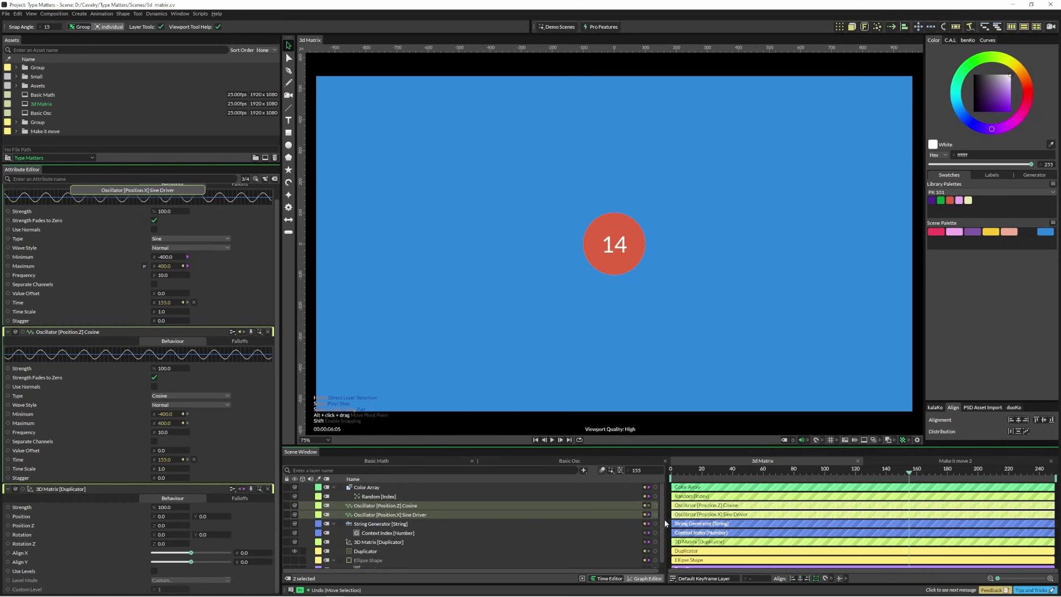
# Drive Position X with the Sine oscillator and Position Z with Cosine, enable Use Levels, and play
pyautogui.moveTo(655, 514); pyautogui.dragTo(166, 520)
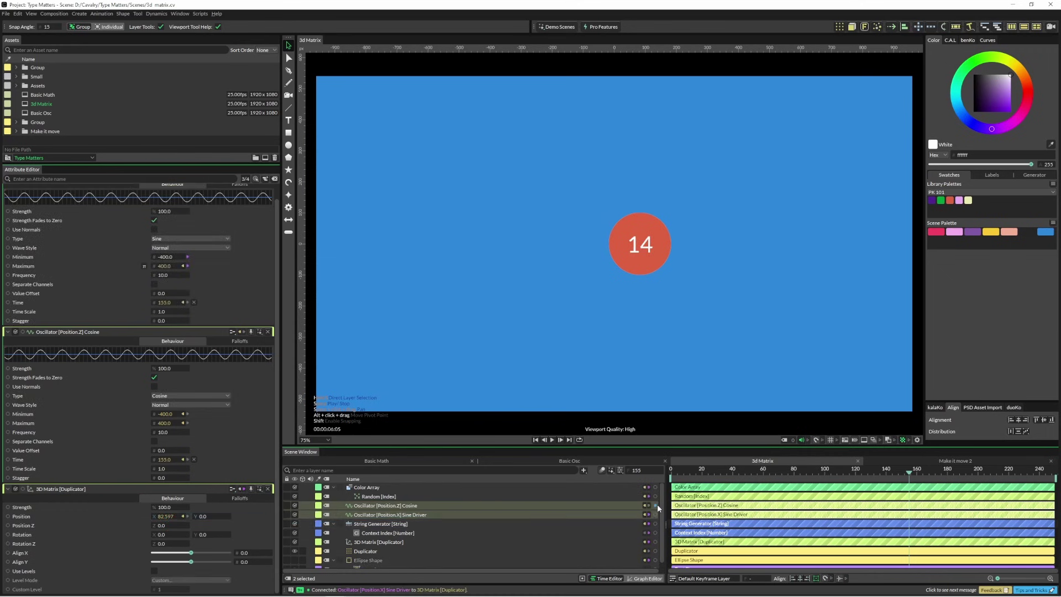
pyautogui.moveTo(655, 505); pyautogui.dragTo(166, 525)
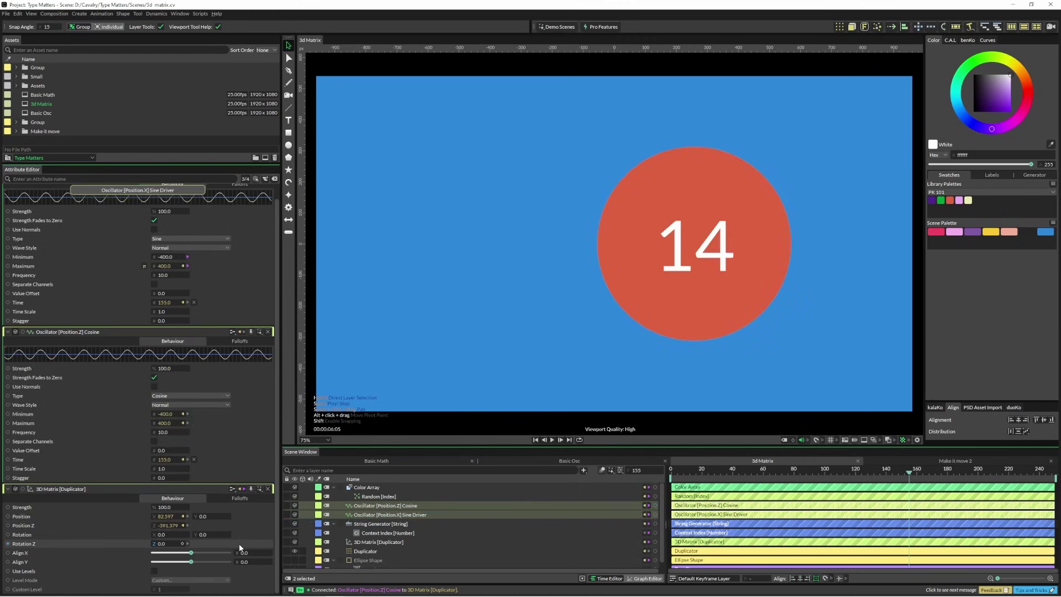
pyautogui.click(155, 571)
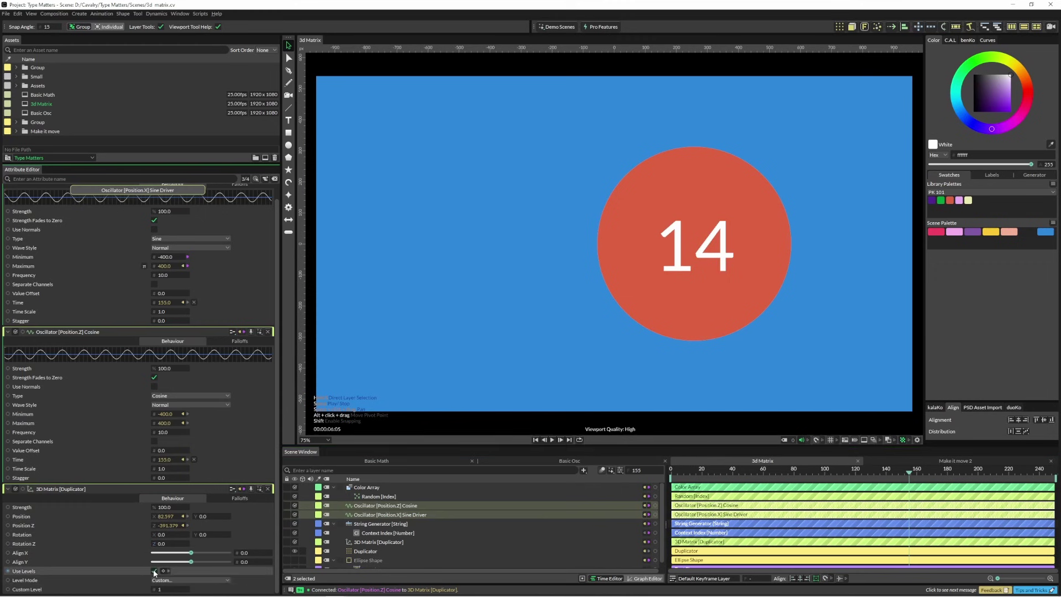
pyautogui.press('space')
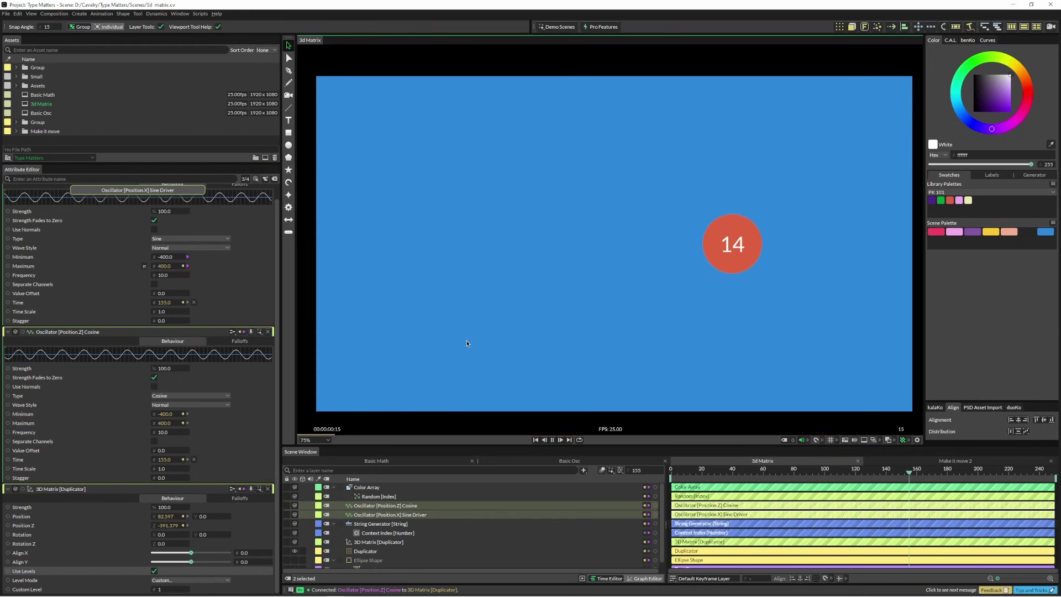
# Add a /5 expression to the Cosine oscillator's Minimum, changing it from -400 to -80
pyautogui.press('space')
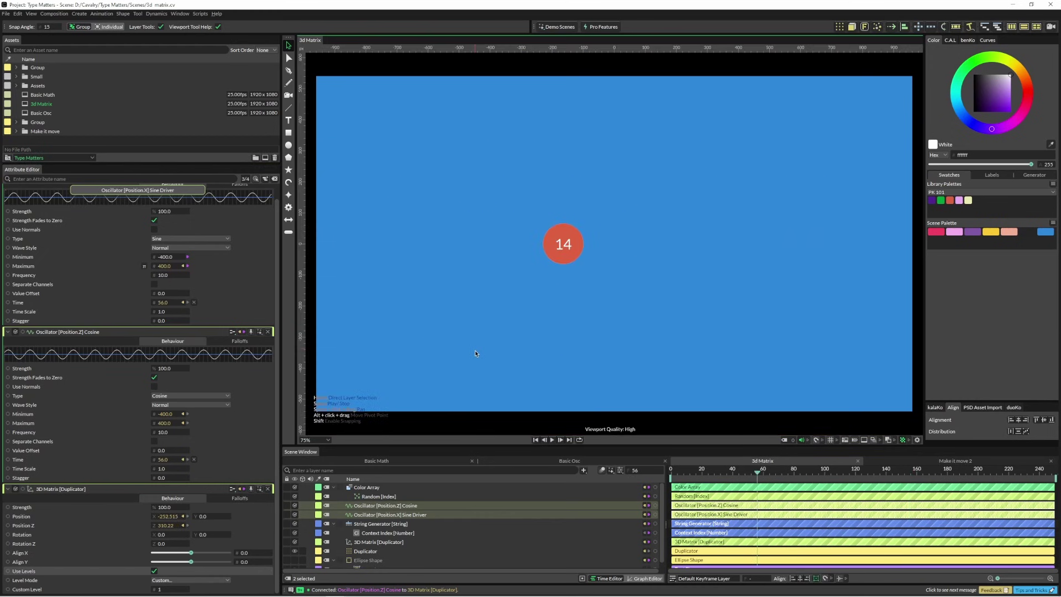
pyautogui.click(424, 516)
pyautogui.click(422, 505)
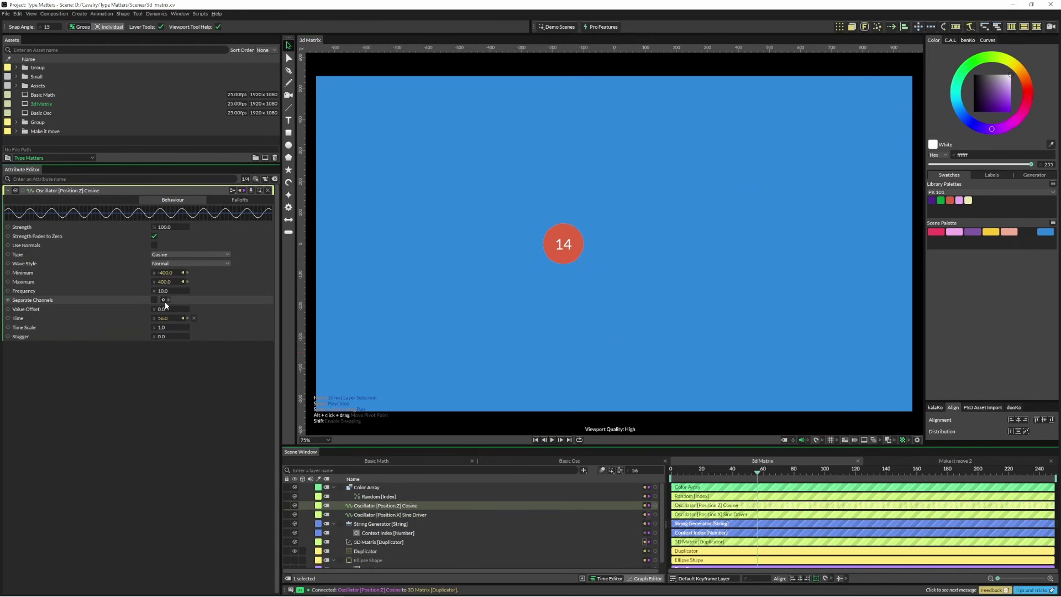
pyautogui.rightClick(140, 272)
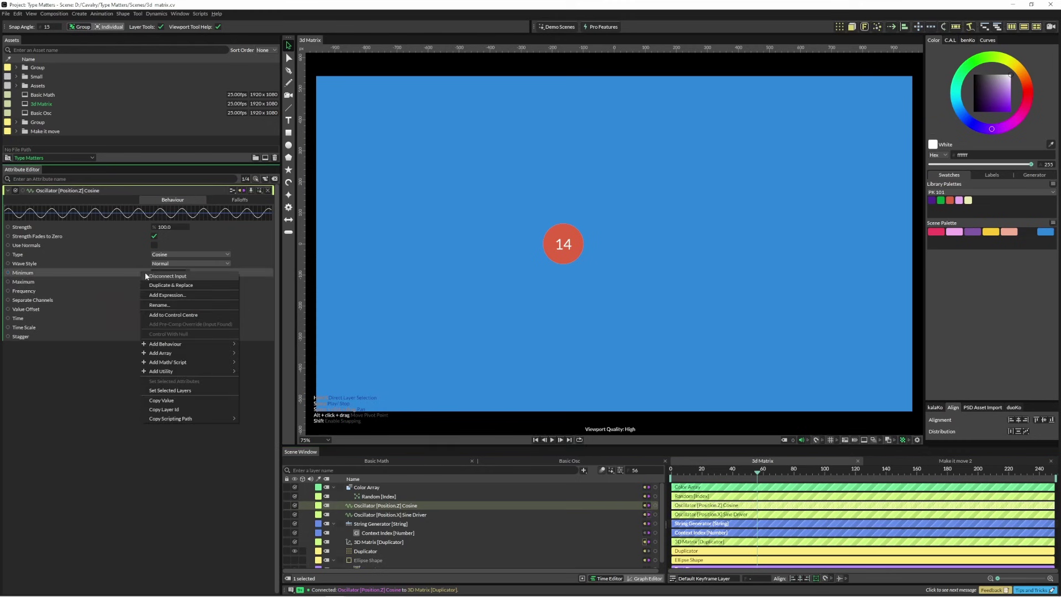
pyautogui.click(164, 294)
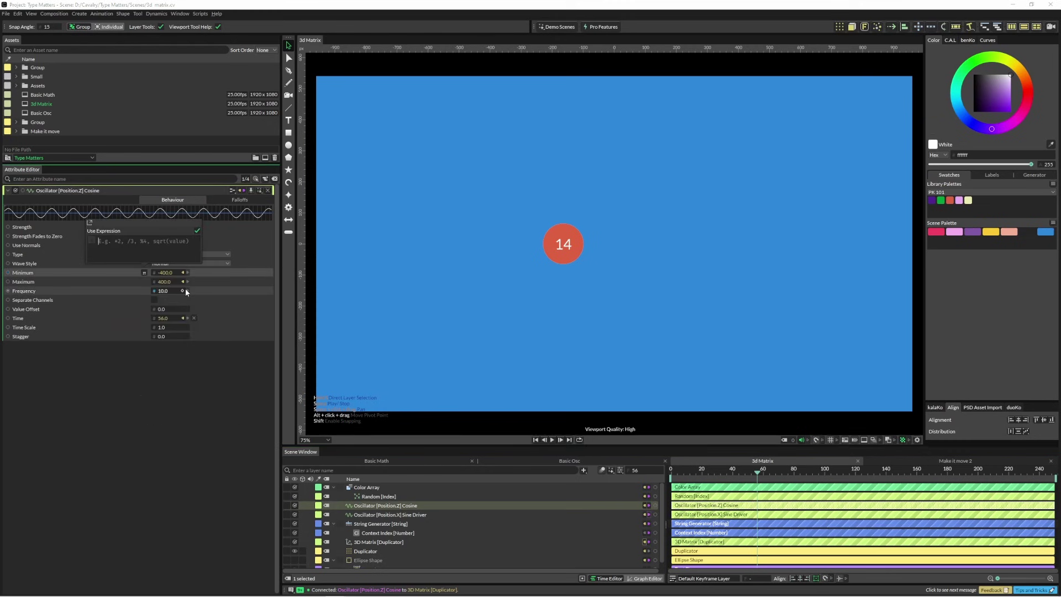
pyautogui.write('/5')
pyautogui.press('Return')
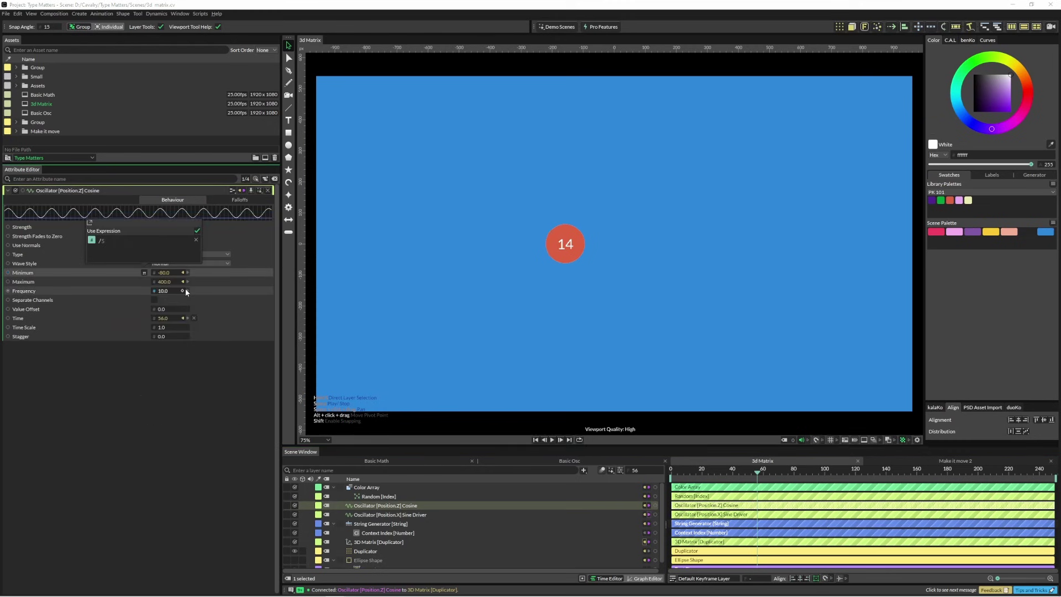
pyautogui.press('space')
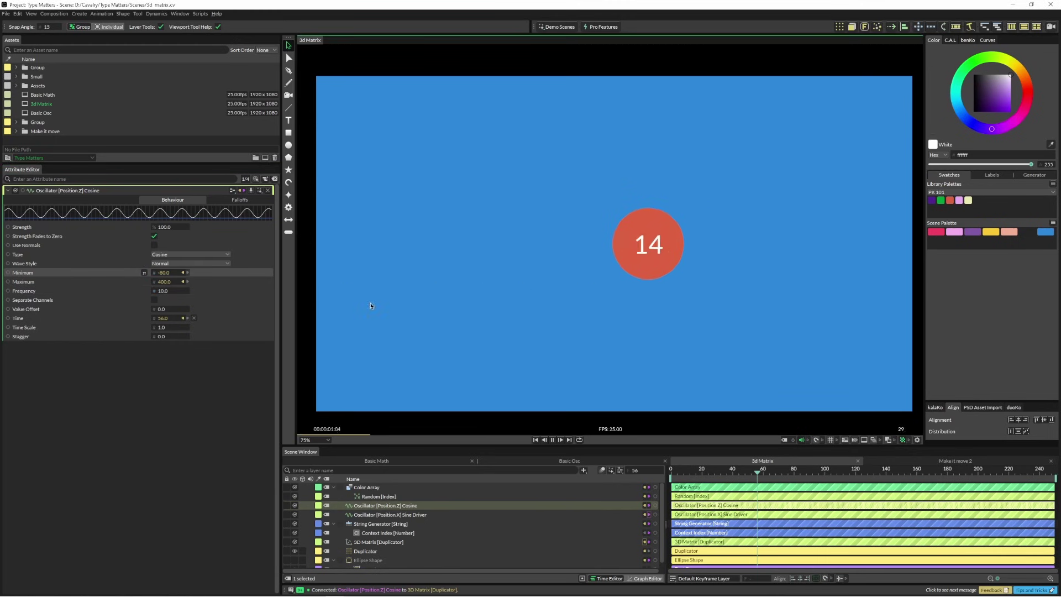
pyautogui.click(144, 273)
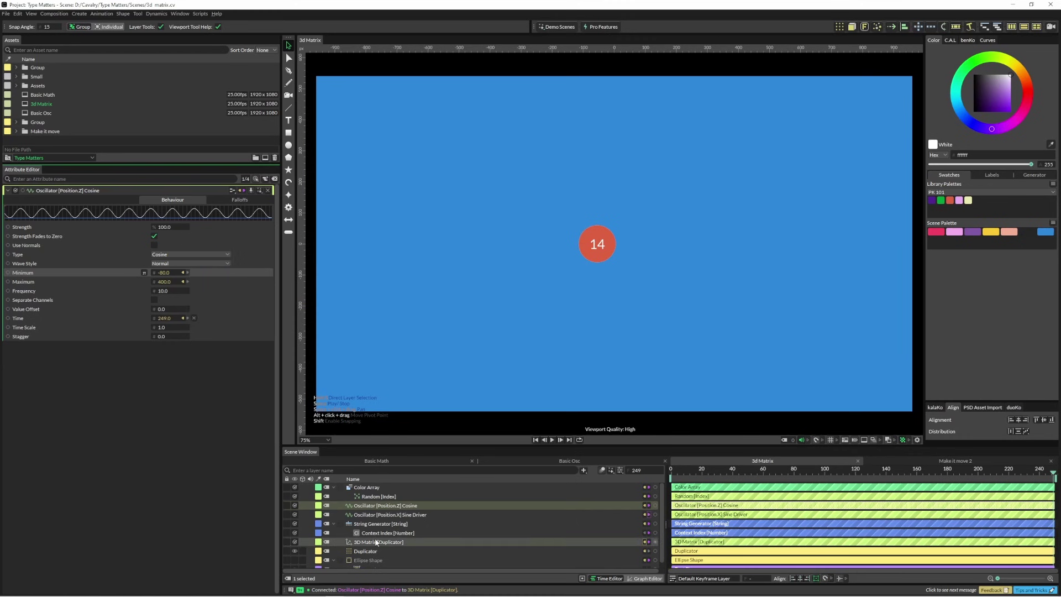
# Feed the Duplicator's Count into the Sine oscillator's Value Offset expression, and link Stagger to Value Offset
pyautogui.click(412, 514)
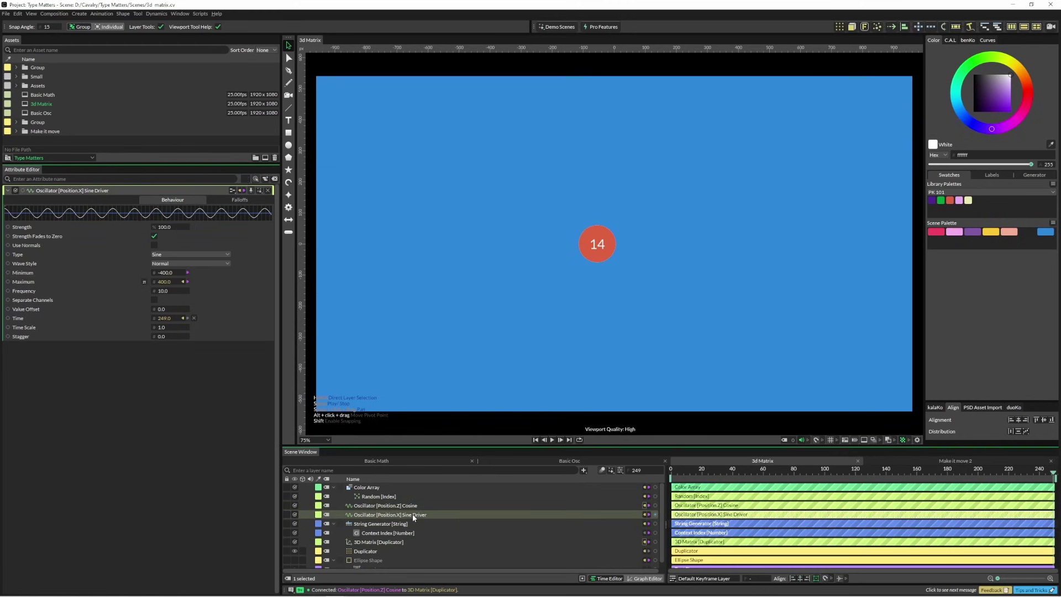
pyautogui.click(380, 550)
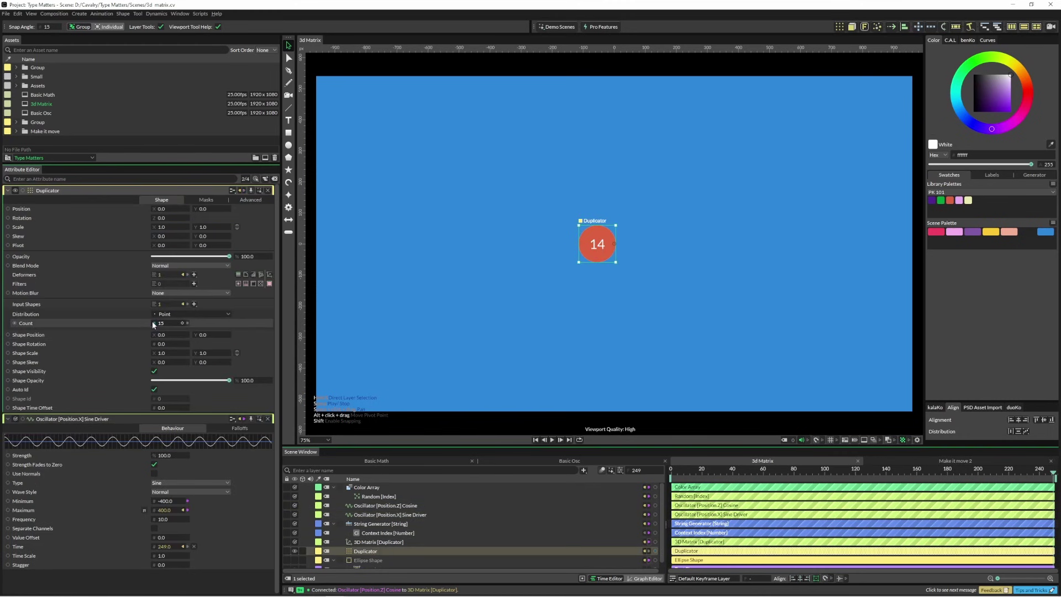
pyautogui.moveTo(154, 322); pyautogui.dragTo(165, 542)
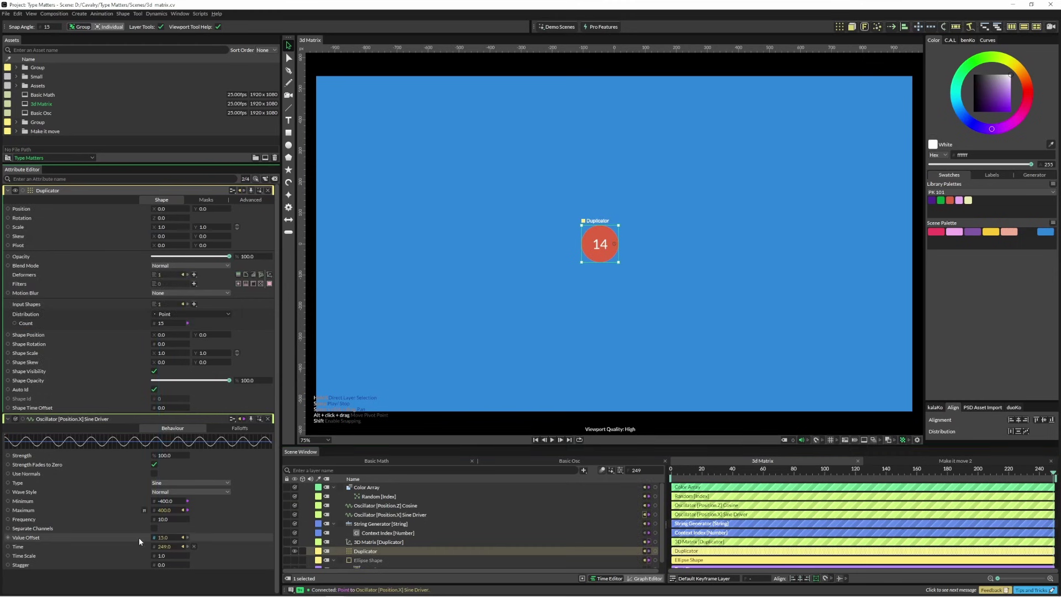
pyautogui.click(138, 536)
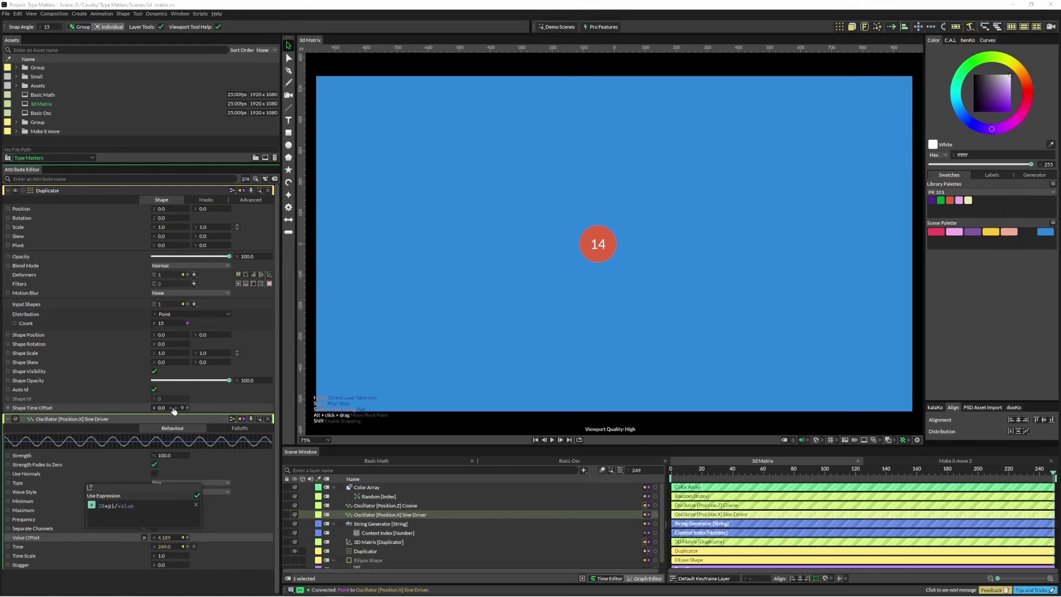
pyautogui.click(213, 539)
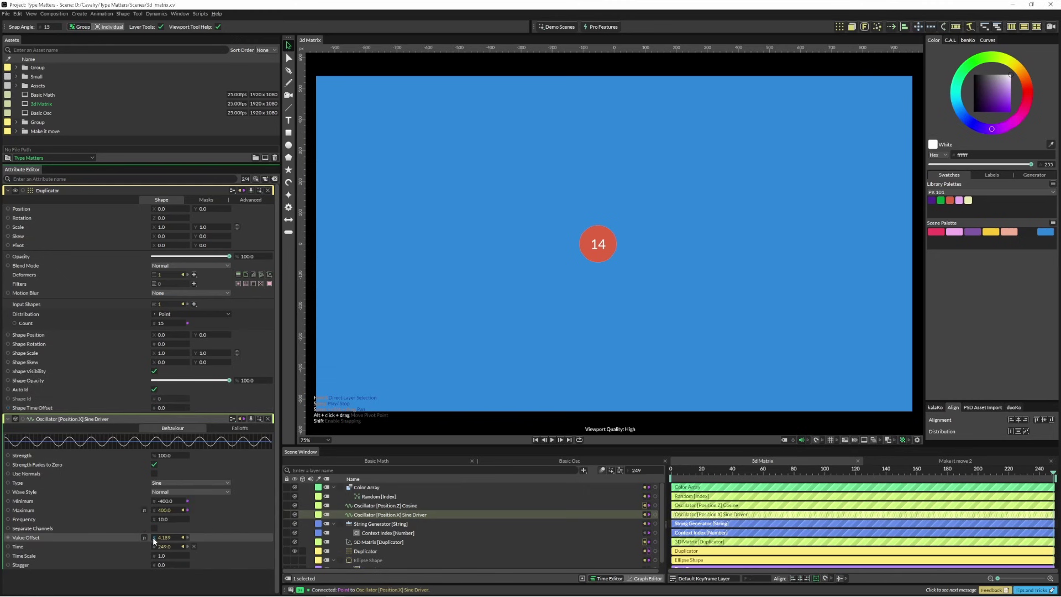
pyautogui.moveTo(154, 541); pyautogui.dragTo(165, 565)
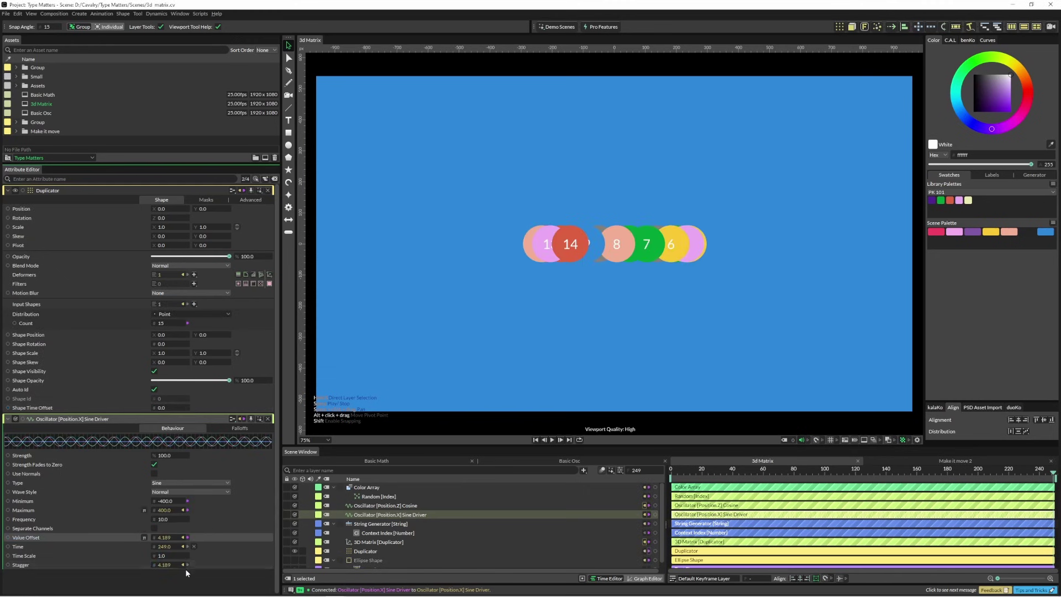
# Link the Sine oscillator's offset into the Cosine's Value Offset and Stagger, then preview playback
pyautogui.click(412, 505)
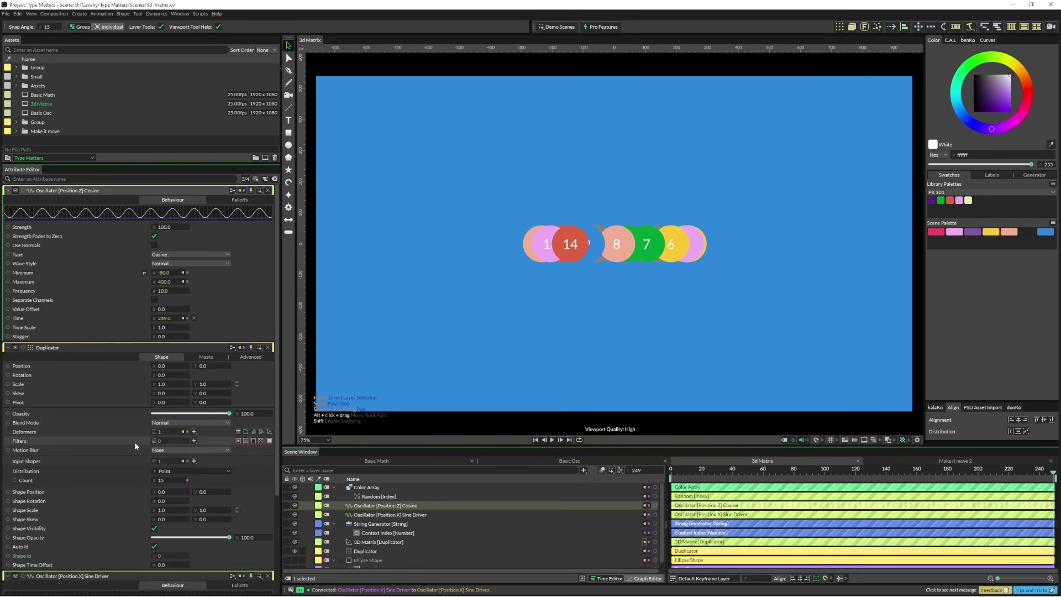
pyautogui.click(268, 347)
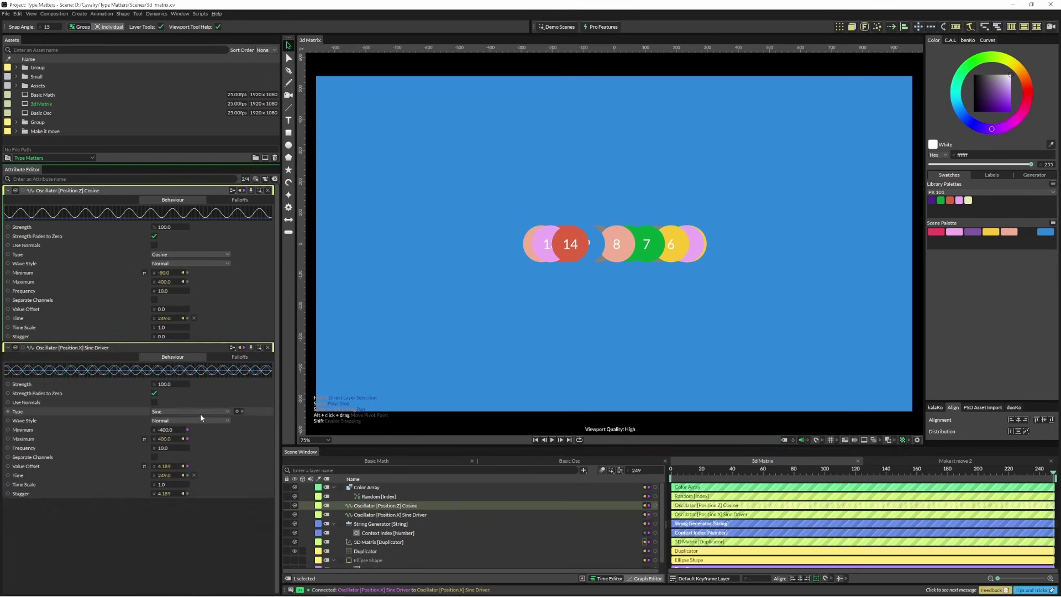
pyautogui.moveTo(155, 469); pyautogui.dragTo(159, 310)
pyautogui.moveTo(154, 465); pyautogui.dragTo(167, 336)
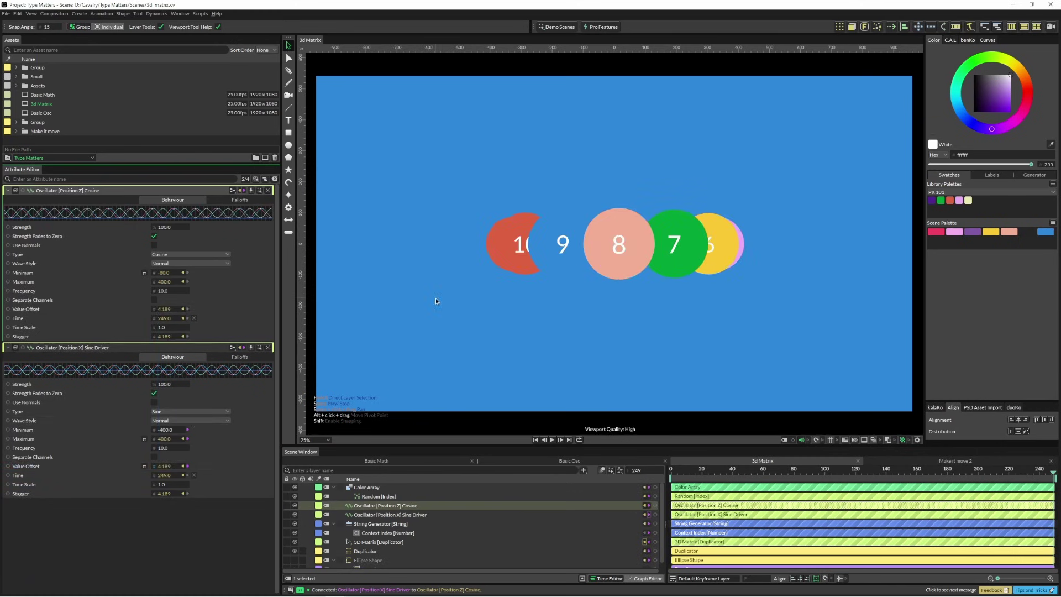
pyautogui.click(326, 431)
pyautogui.press('space')
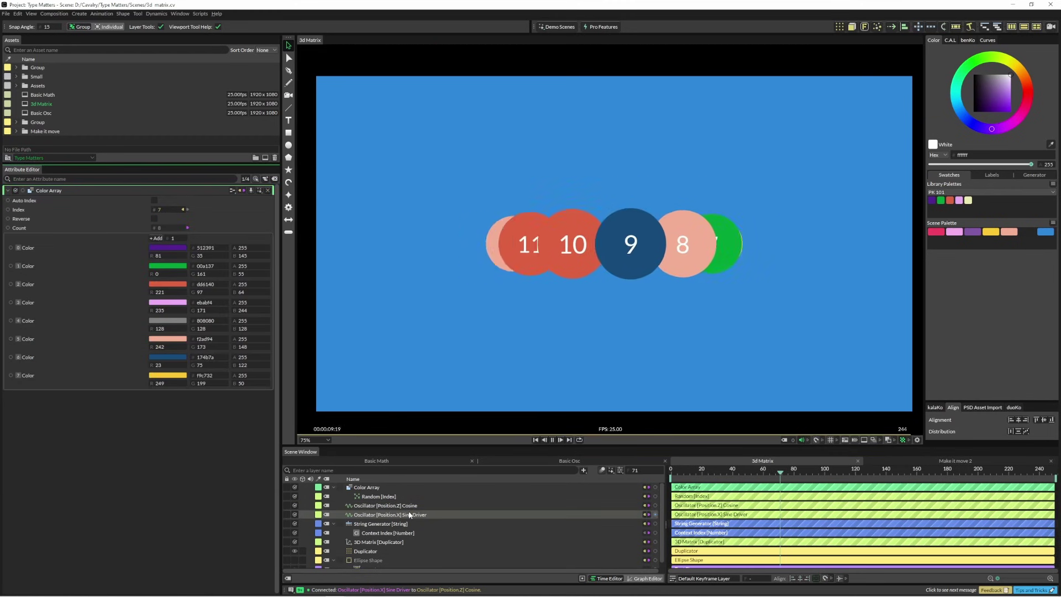
# Nudge the 3D Matrix's Position Y, reset it to 0, and display the Duplicator's settings
pyautogui.click(386, 542)
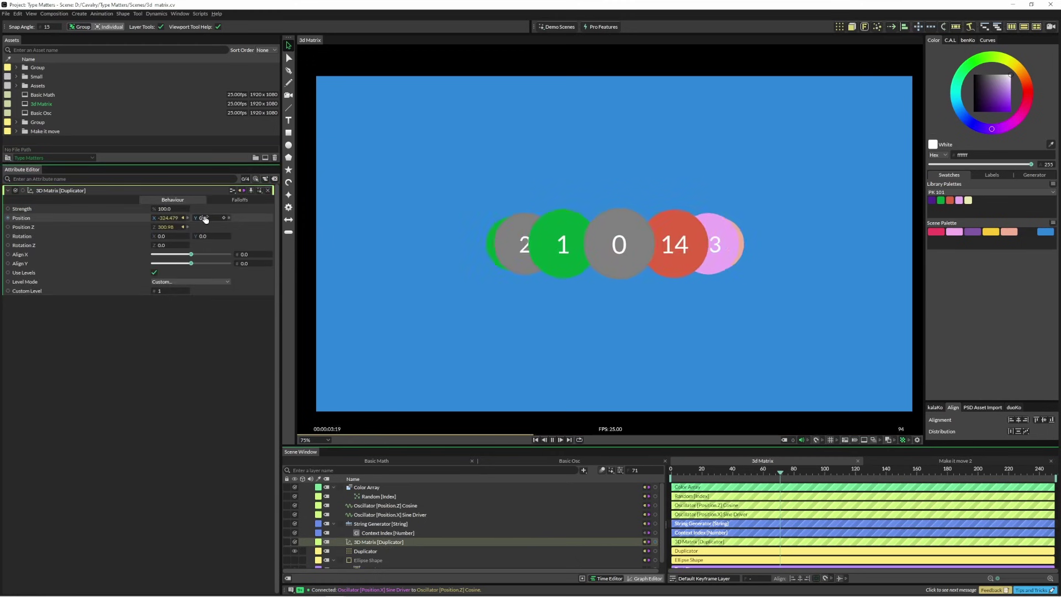
pyautogui.moveTo(204, 218)
pyautogui.mouseDown()
pyautogui.moveTo(388, 218)
pyautogui.moveTo(92, 221)
pyautogui.moveTo(208, 217)
pyautogui.moveTo(360, 235)
pyautogui.moveTo(202, 222)
pyautogui.mouseUp()
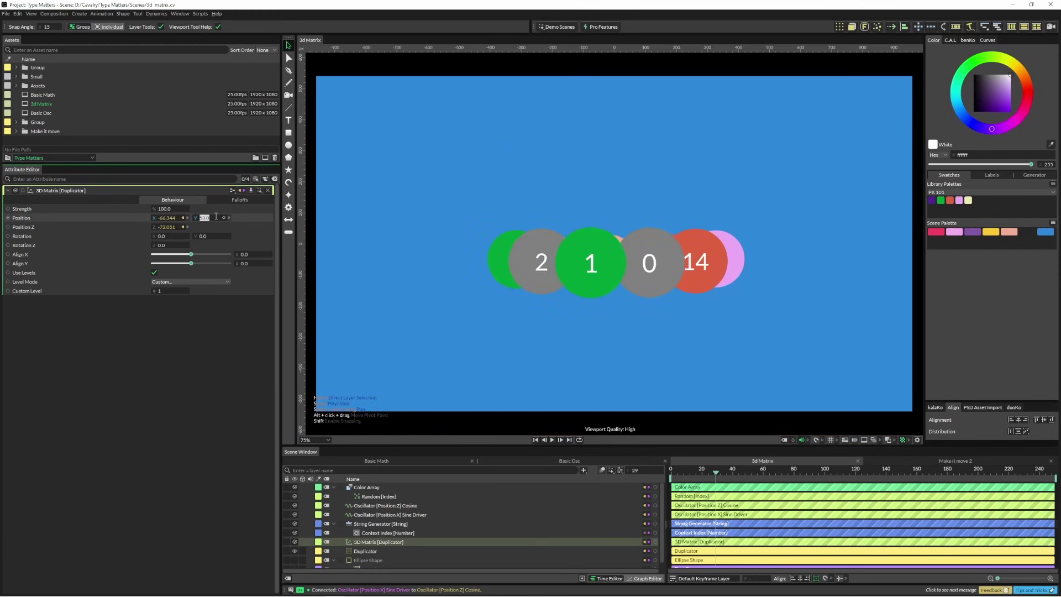
pyautogui.press('Return')
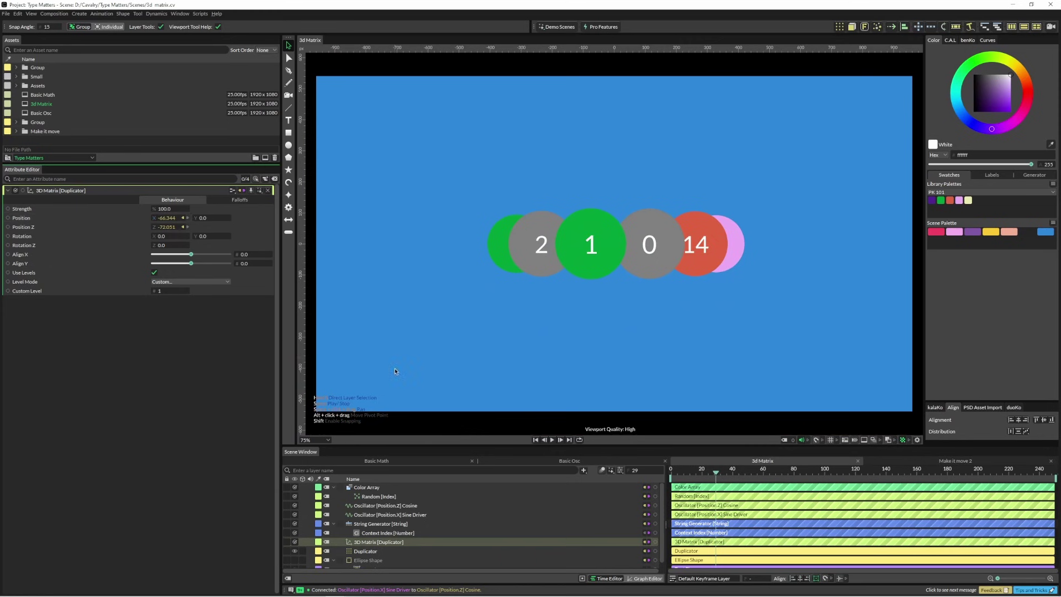
pyautogui.click(365, 550)
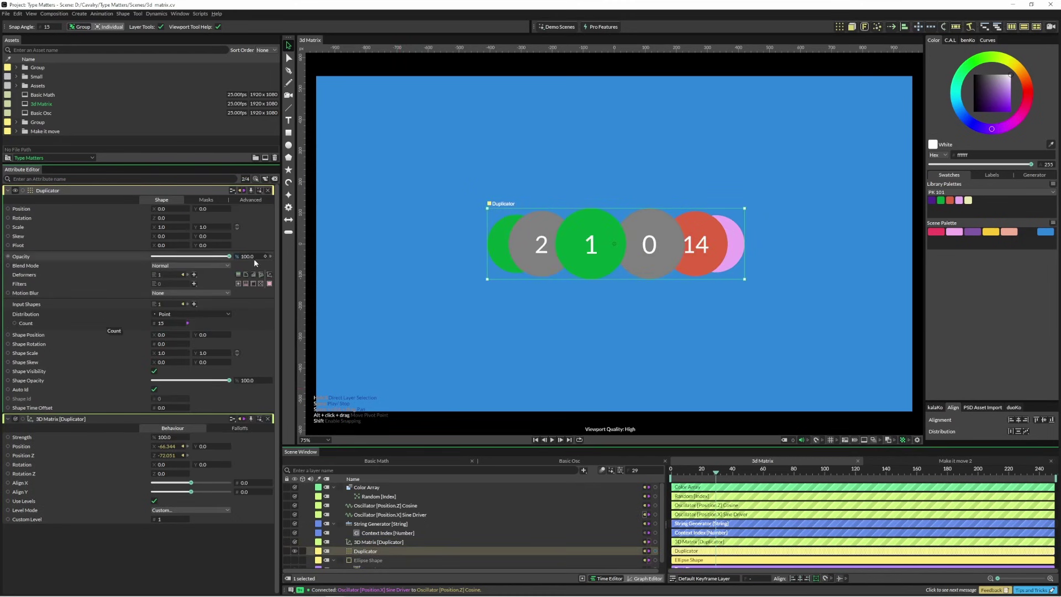
# Rotate the Duplicator 32 degrees and link that rotation to the 3D Matrix's Rotation Z
pyautogui.moveTo(167, 220); pyautogui.dragTo(190, 219)
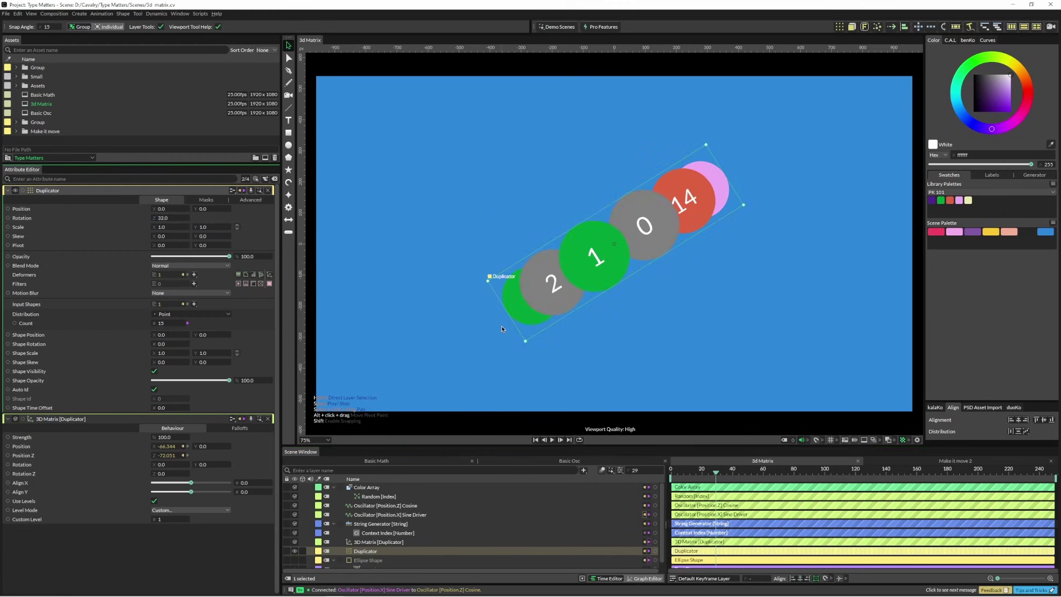
pyautogui.moveTo(156, 218); pyautogui.dragTo(165, 476)
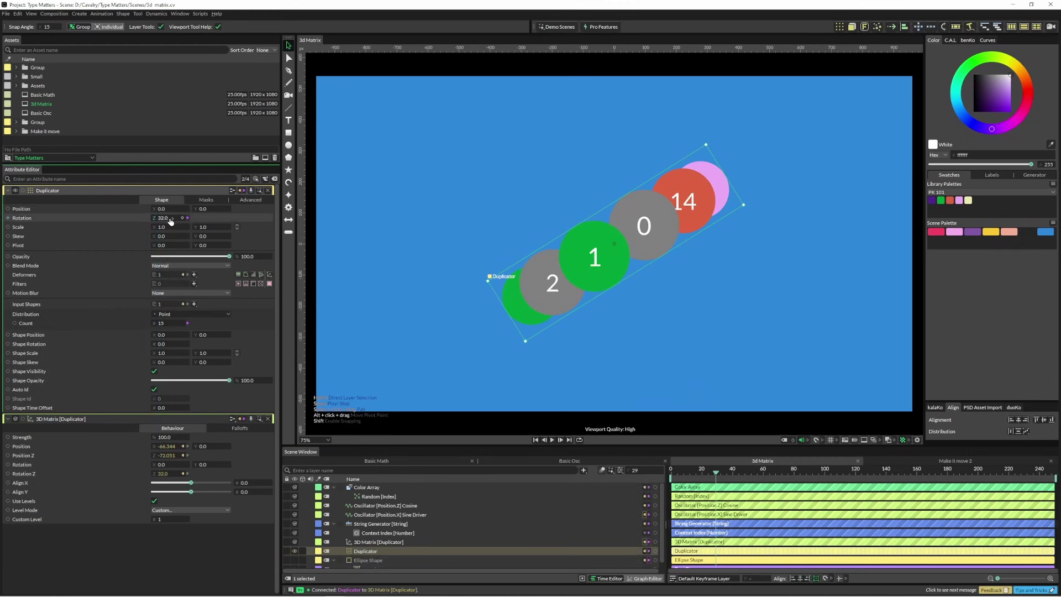
pyautogui.moveTo(147, 219); pyautogui.dragTo(150, 219)
pyautogui.hotkey('ctrl', 'z')
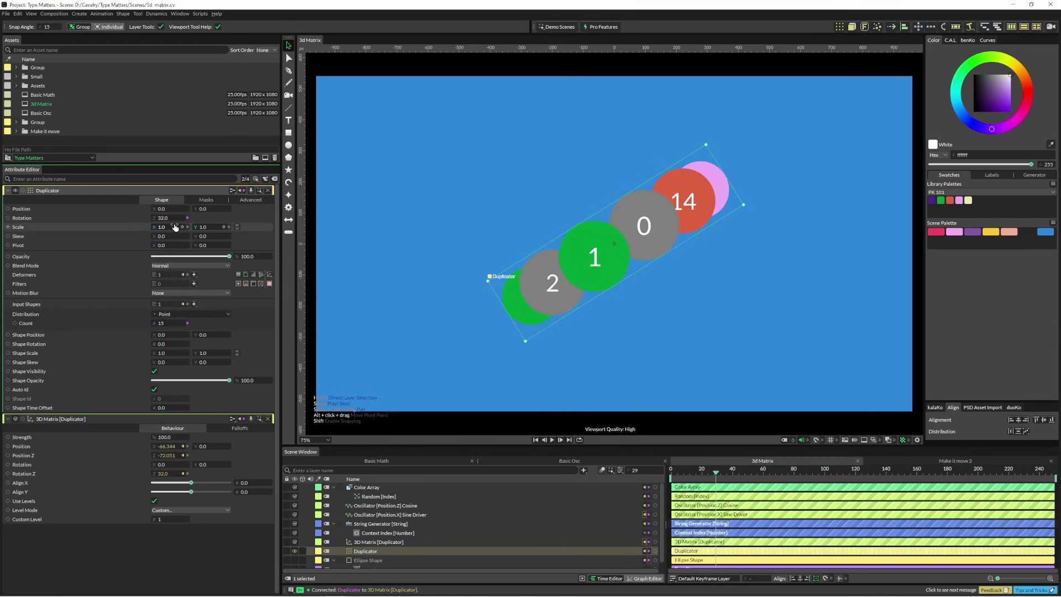
pyautogui.press('space')
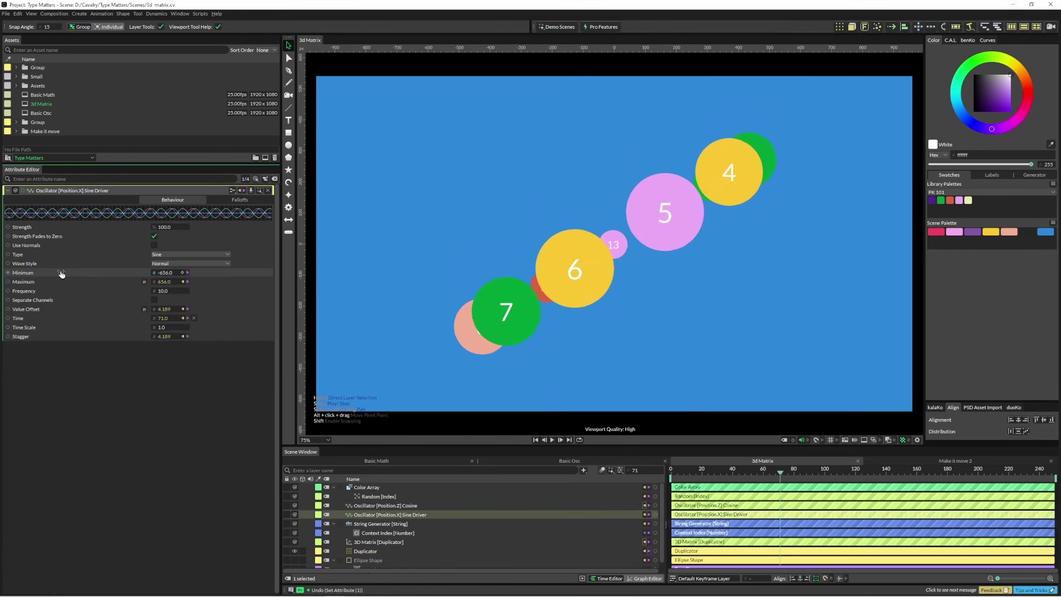
# Widen the Sine oscillator's Minimum/Maximum range, settling around ±474
pyautogui.moveTo(138, 270); pyautogui.dragTo(66, 282)
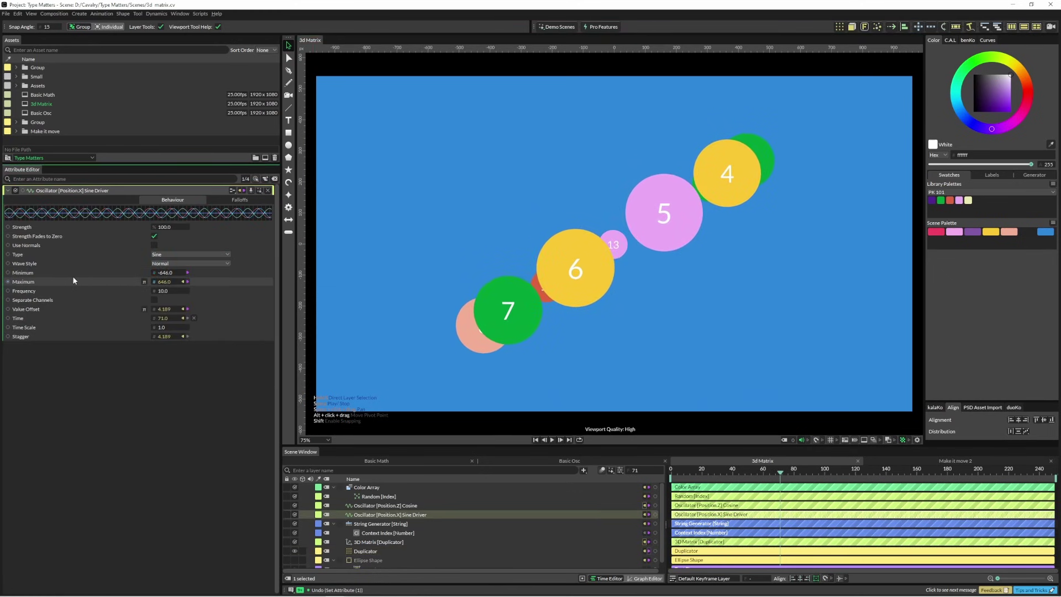
pyautogui.press('space')
pyautogui.moveTo(143, 272)
pyautogui.mouseDown()
pyautogui.moveTo(407, 267)
pyautogui.moveTo(253, 267)
pyautogui.mouseUp()
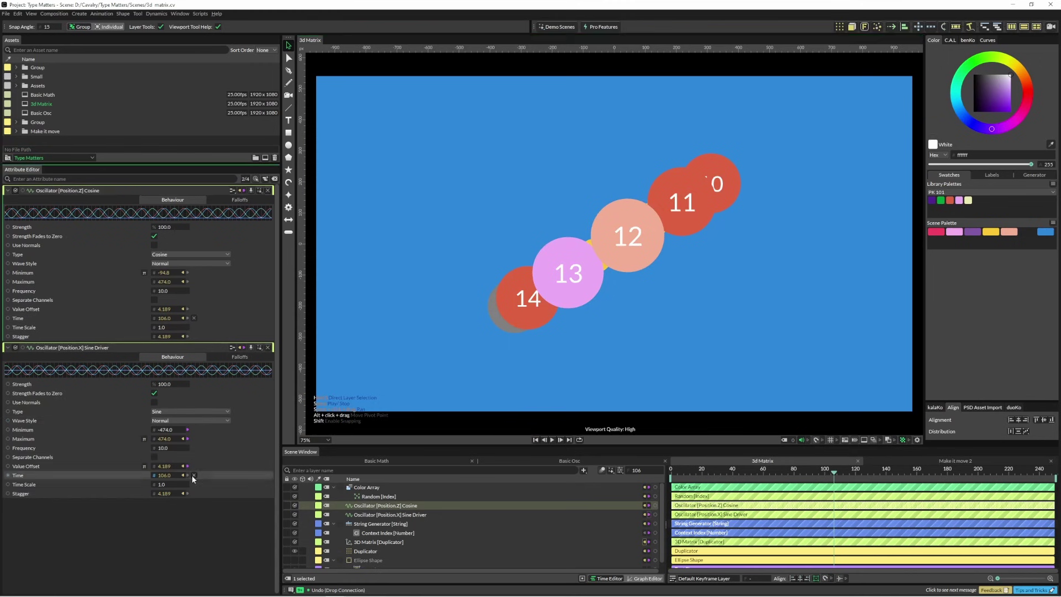
# Add a Frame behaviour to drive the Sine oscillator's Time
pyautogui.rightClick(137, 473)
pyautogui.rightClick(135, 474)
pyautogui.moveTo(207, 396)
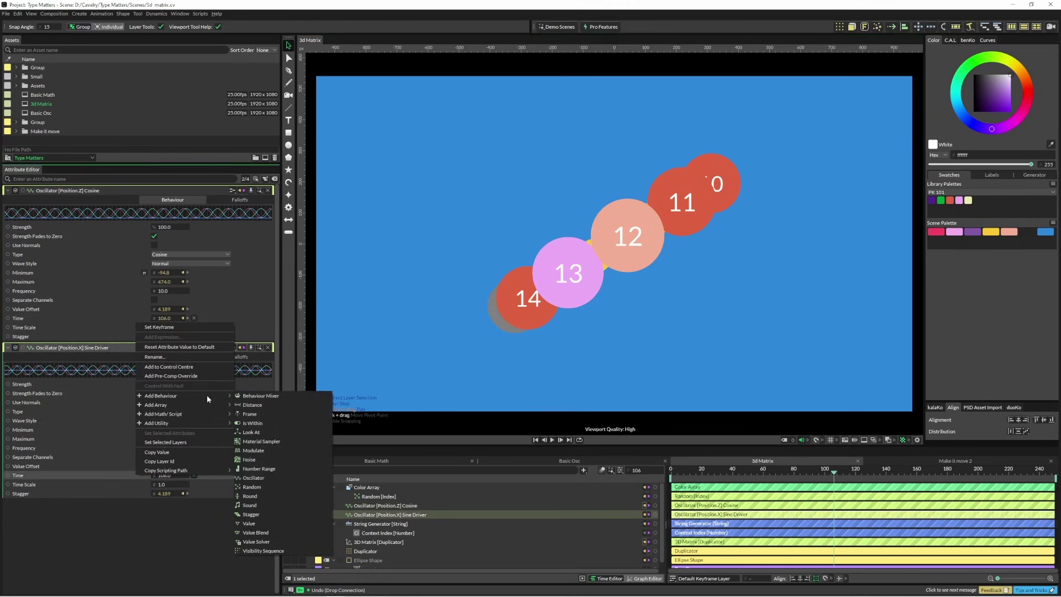
pyautogui.click(270, 415)
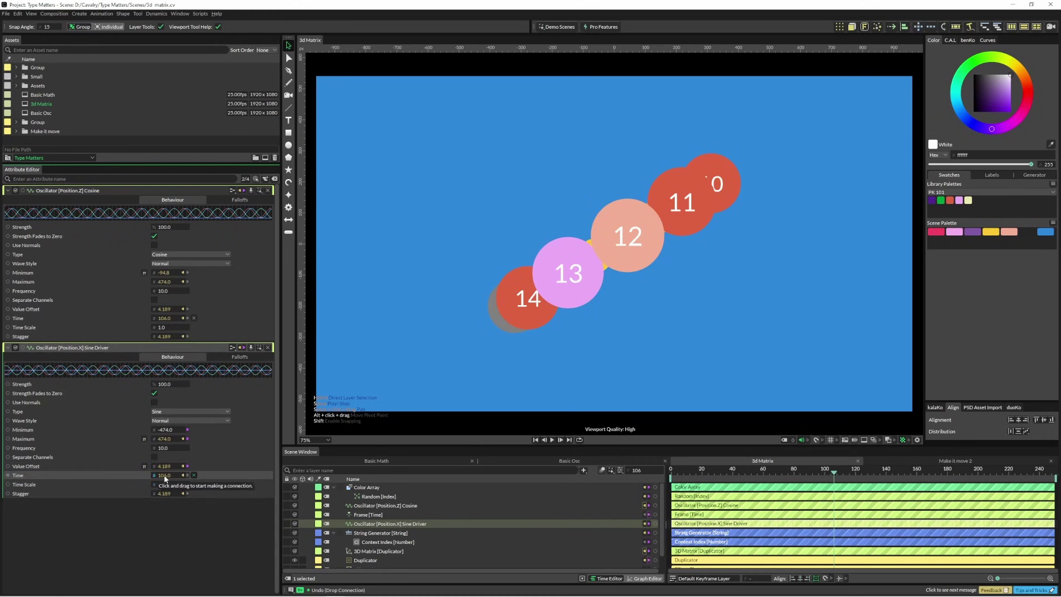
# Link the Sine's Time into the Cosine's Time and set the Frame Strength to 20
pyautogui.click(177, 318)
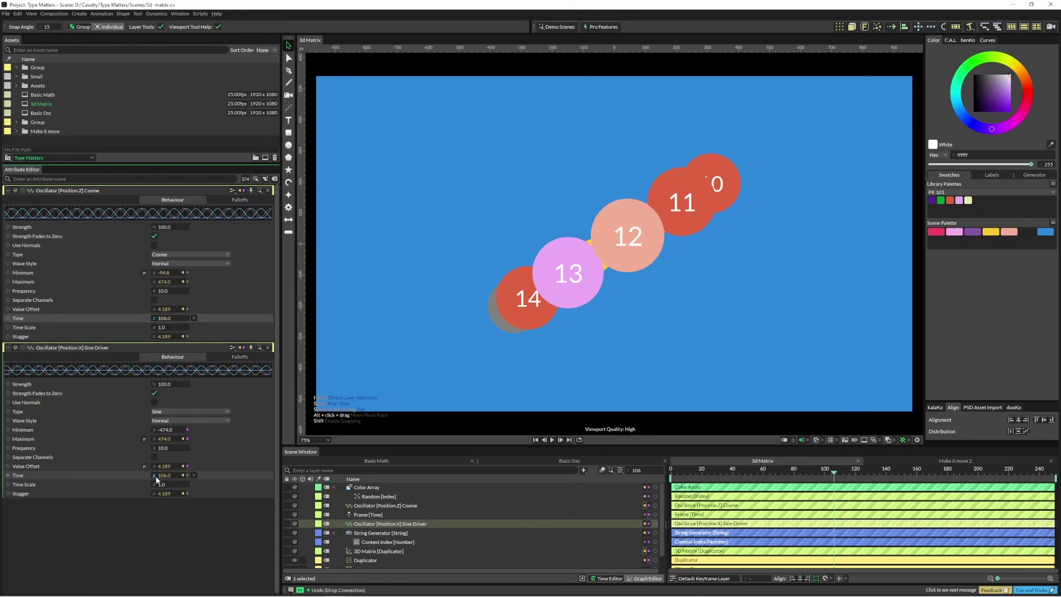
pyautogui.moveTo(159, 475); pyautogui.dragTo(171, 321)
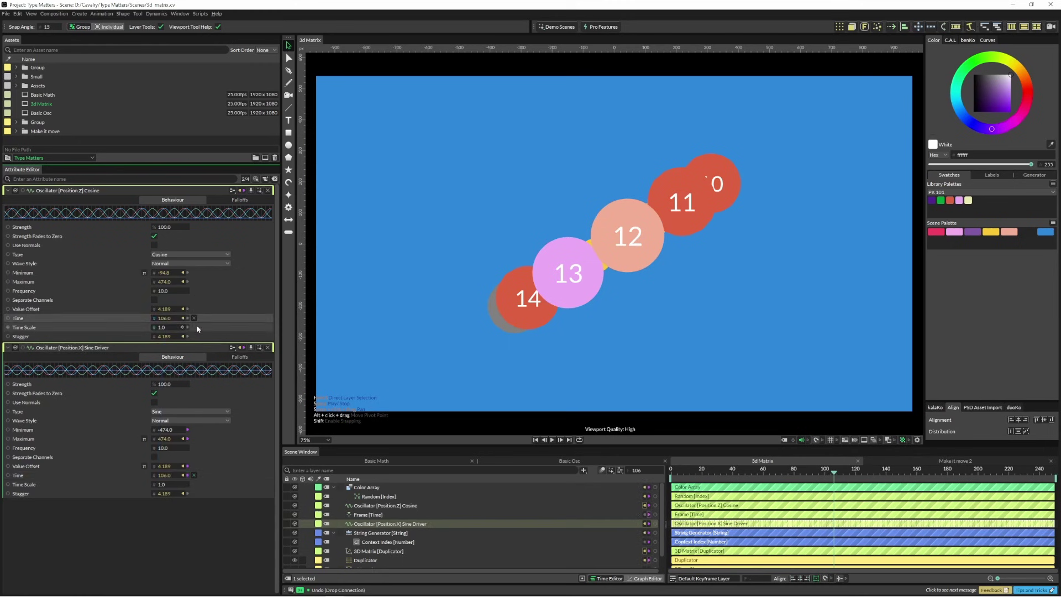
pyautogui.click(367, 514)
pyautogui.press('space')
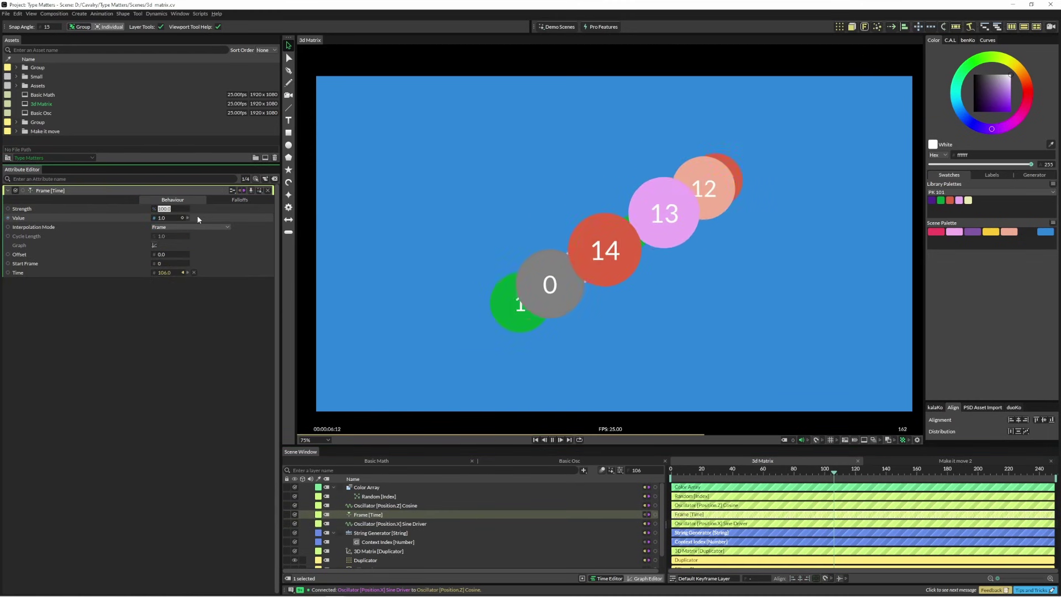
pyautogui.write('20')
pyautogui.press('Return')
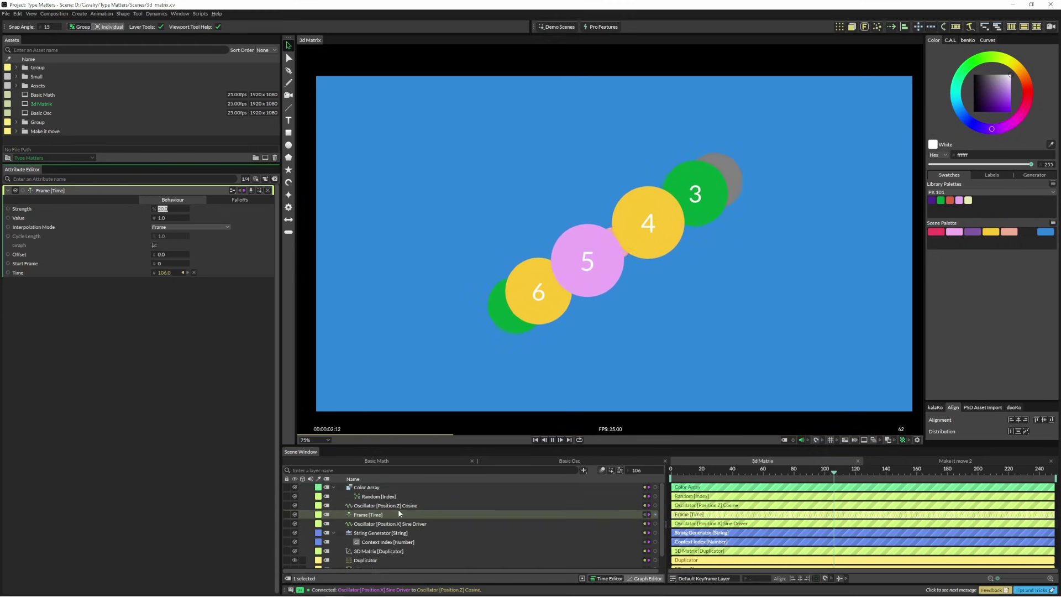
# Raise the 3D Matrix's Position Y to 383 to open the circles into a tilted ring
pyautogui.click(386, 550)
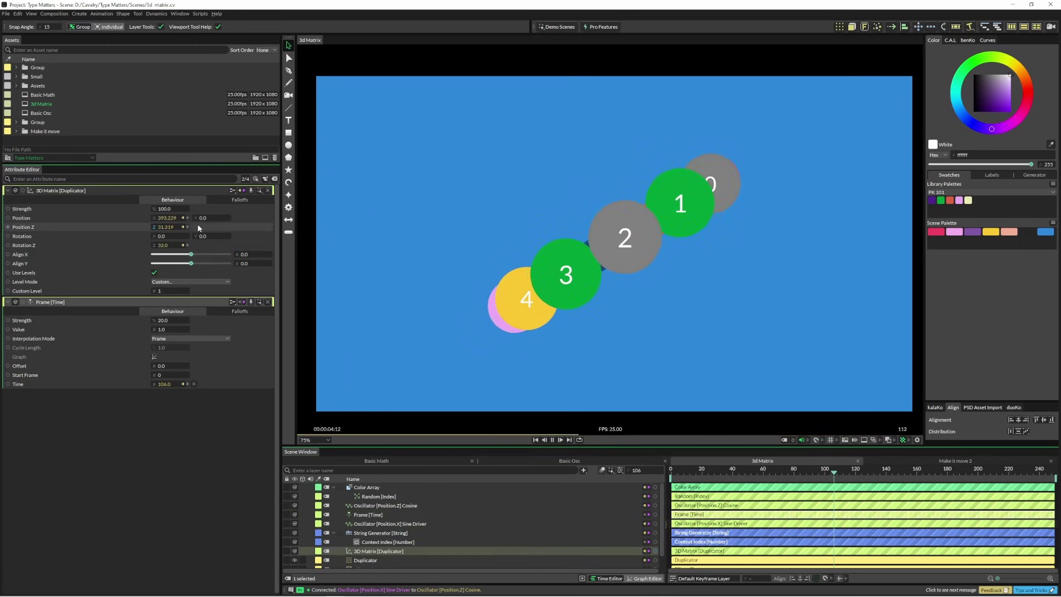
pyautogui.moveTo(199, 218); pyautogui.dragTo(370, 294)
pyautogui.press('space')
# Move the ring up and left in the frame and preview the playback
pyautogui.moveTo(722, 356); pyautogui.dragTo(672, 262)
pyautogui.click(422, 318)
pyautogui.press('space')
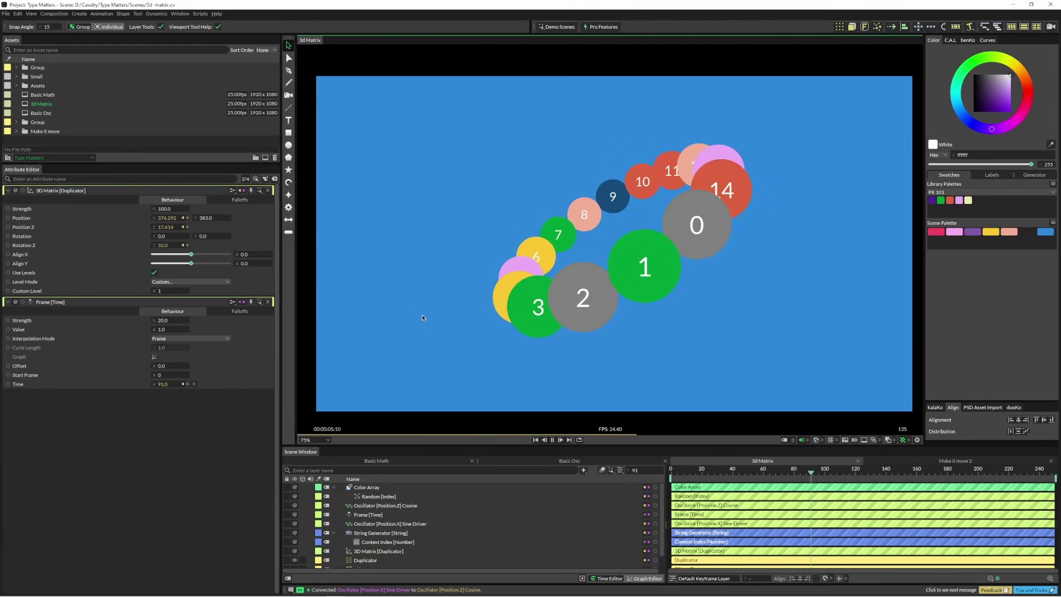
pyautogui.press('space')
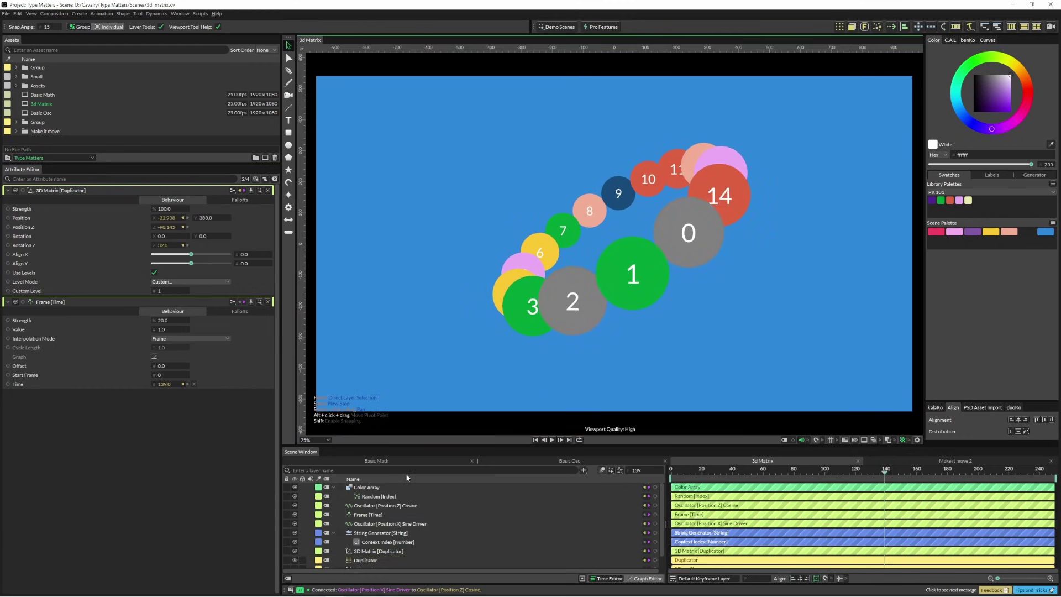
pyautogui.press('space')
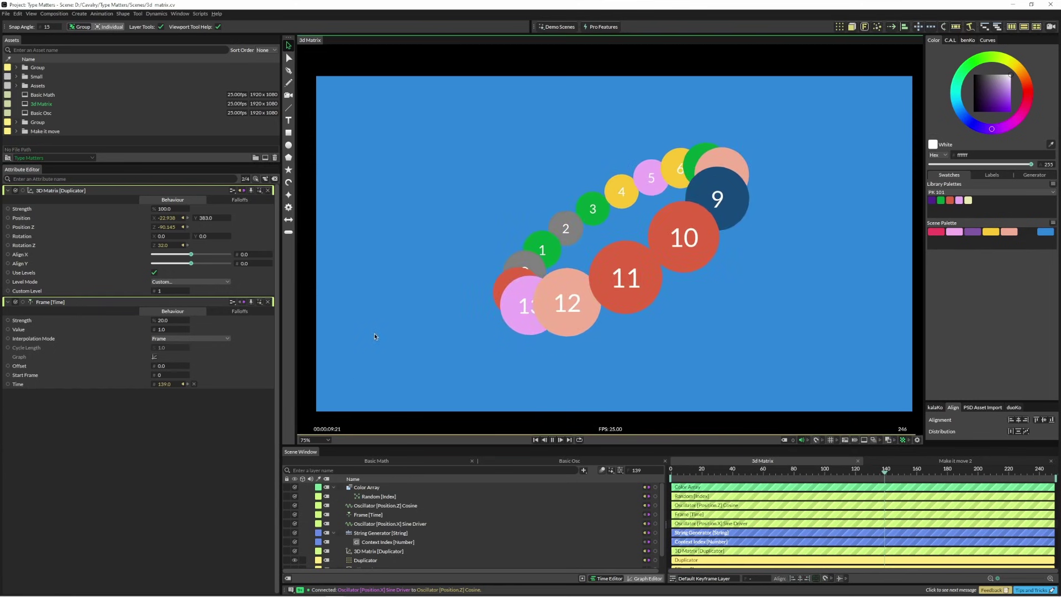
# Add a Sub-Mesh deformer to the Duplicator
pyautogui.click(366, 559)
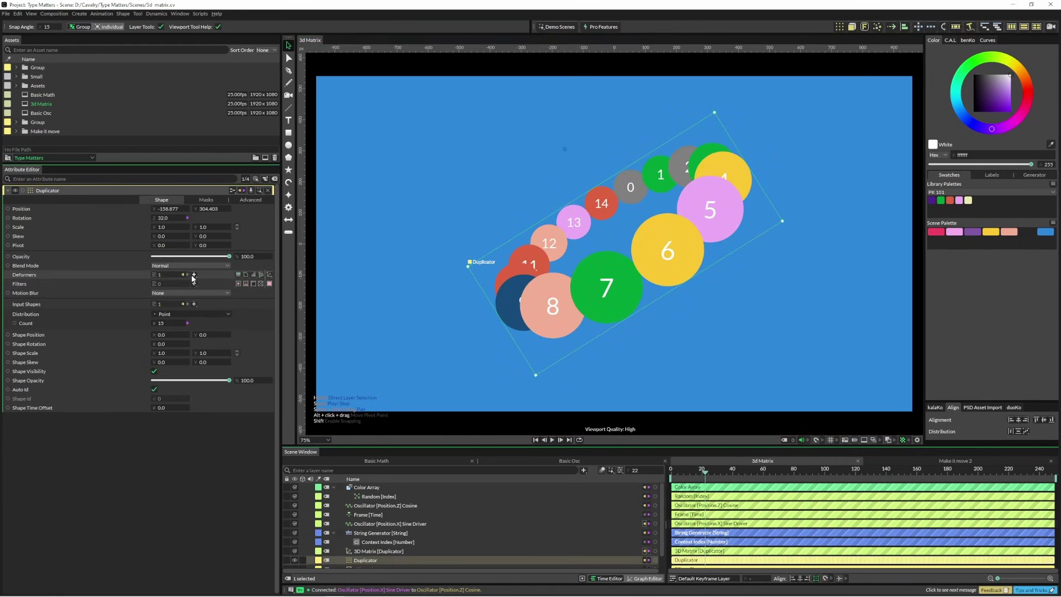
pyautogui.click(194, 275)
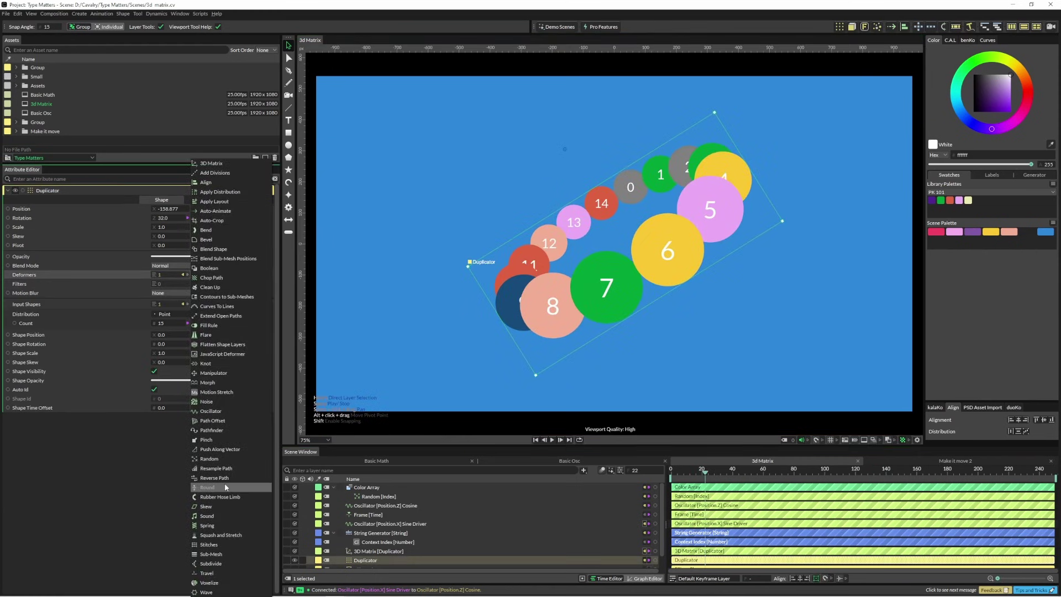
pyautogui.click(226, 553)
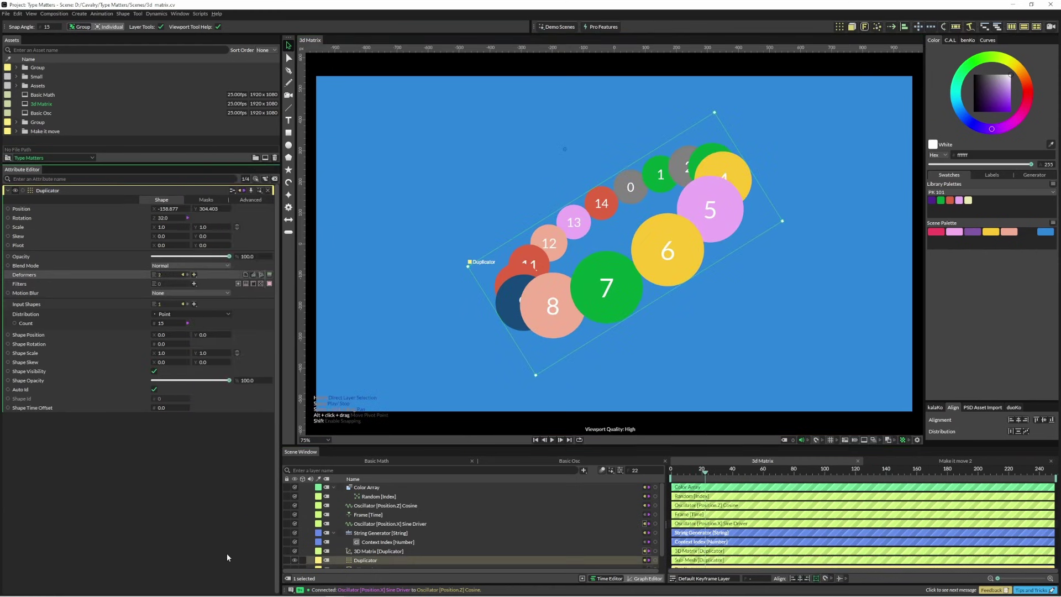
pyautogui.click(367, 560)
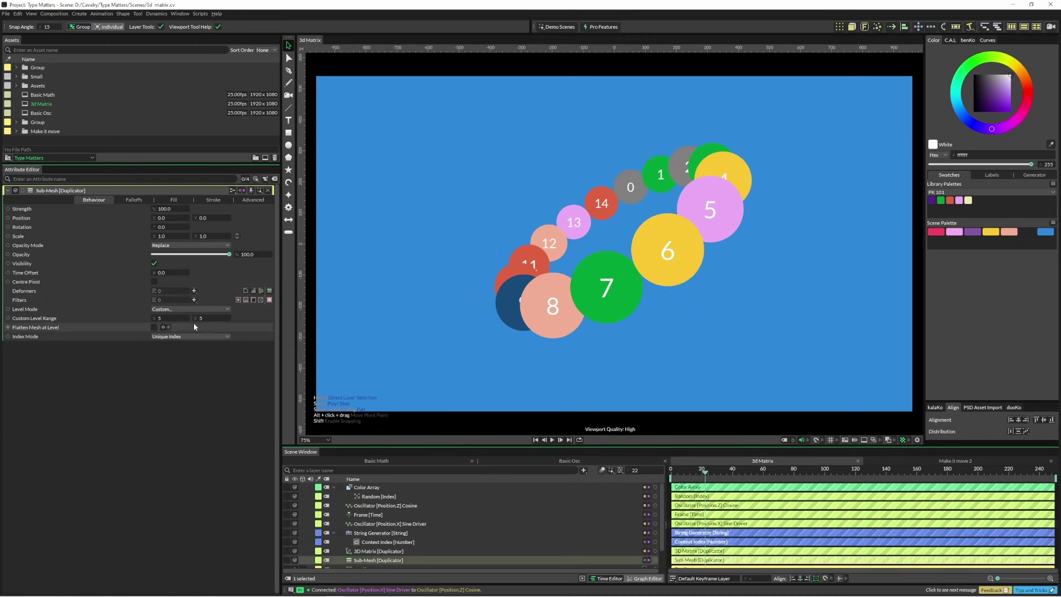
# Add a Blur filter to the sub-mesh with Level Mode set to Text (Lines)
pyautogui.click(193, 299)
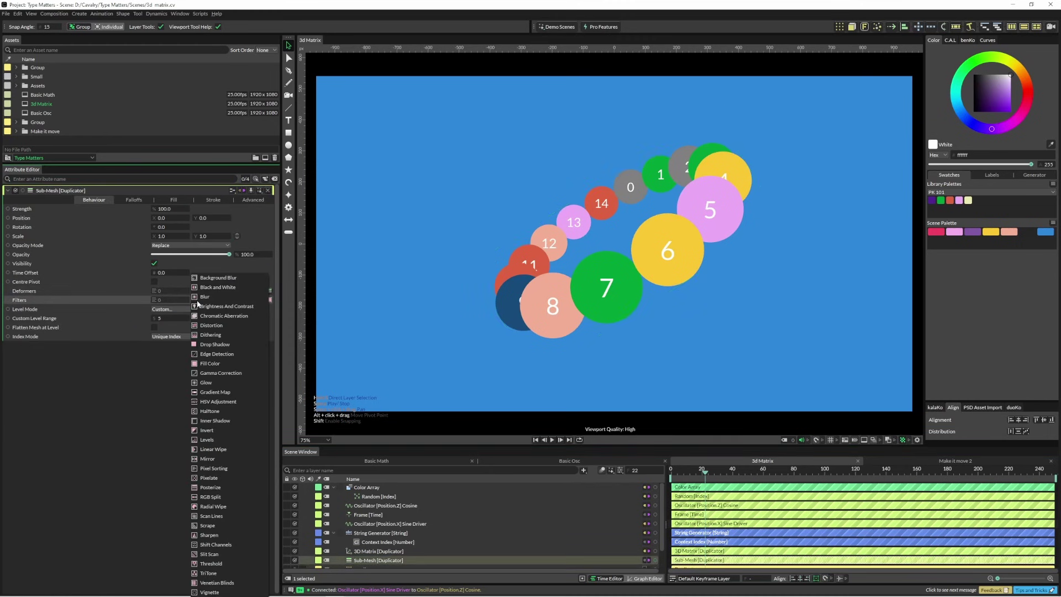
pyautogui.click(207, 297)
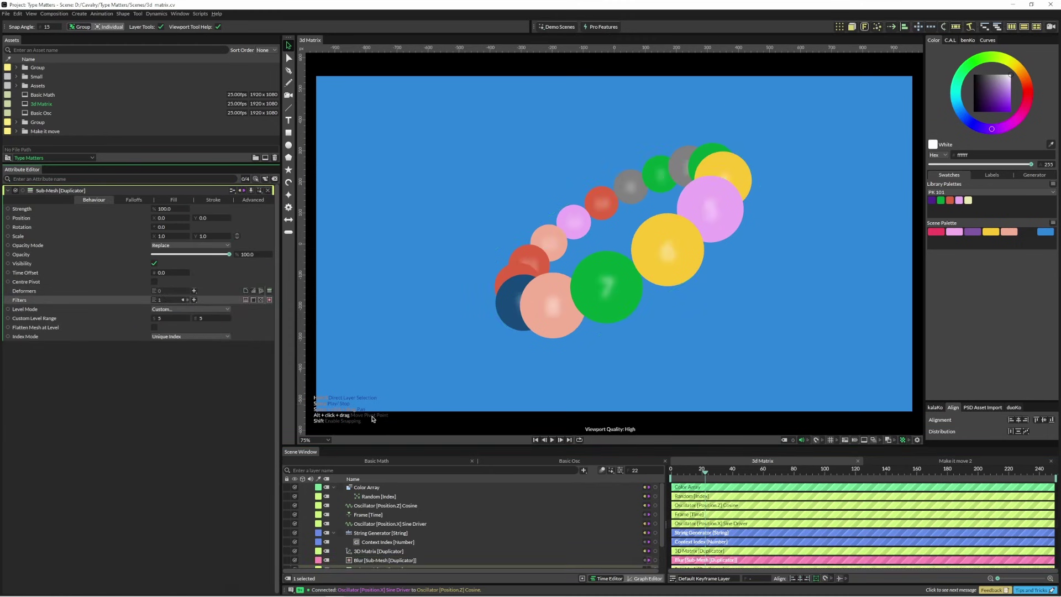
pyautogui.click(165, 310)
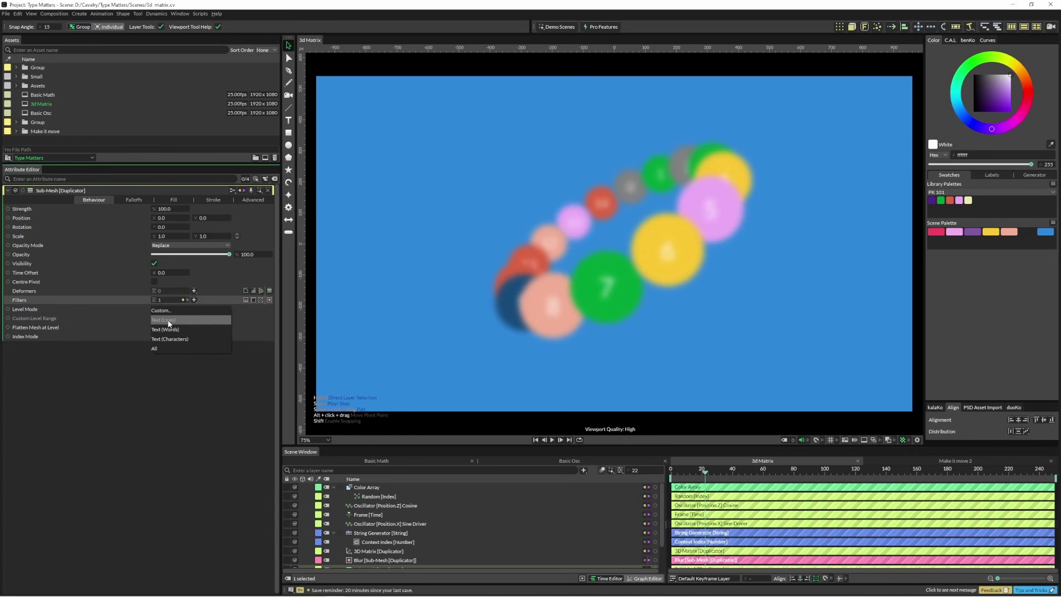
pyautogui.click(166, 321)
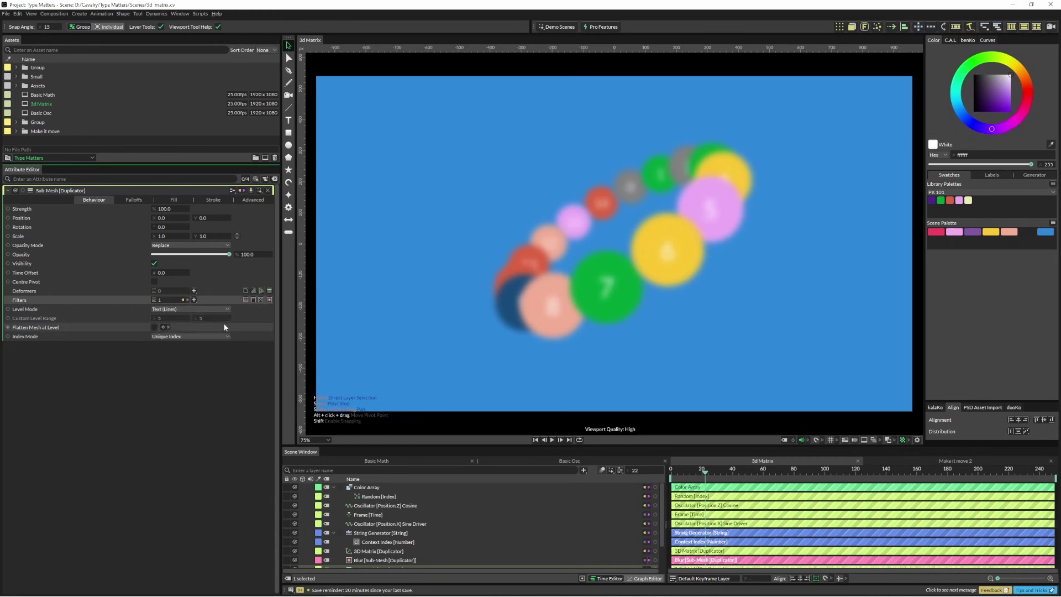
pyautogui.click(382, 560)
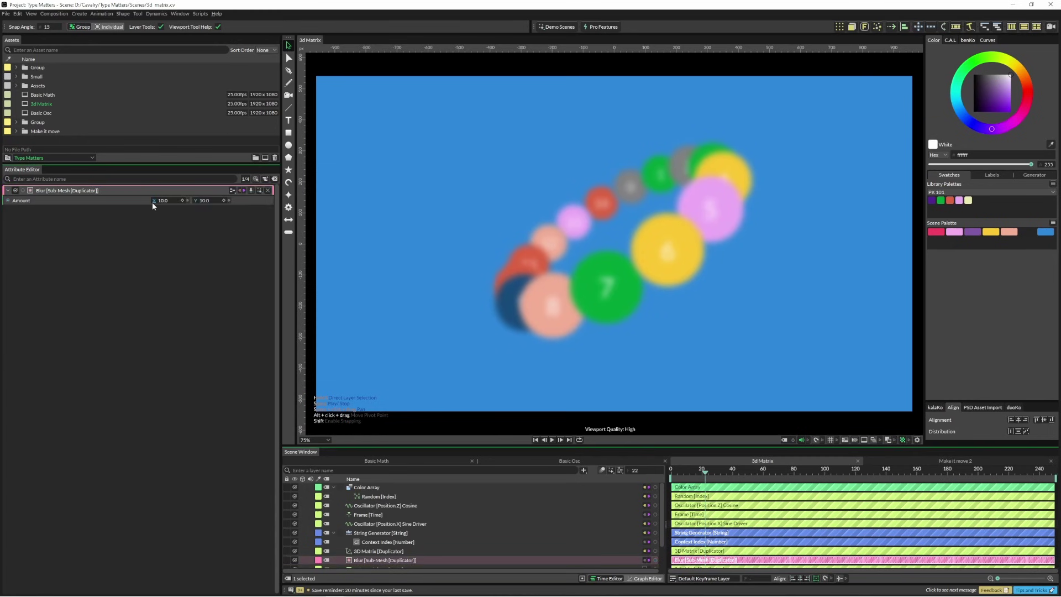
# Attach a Value behaviour to the Blur Amount and set its value to 10
pyautogui.rightClick(135, 203)
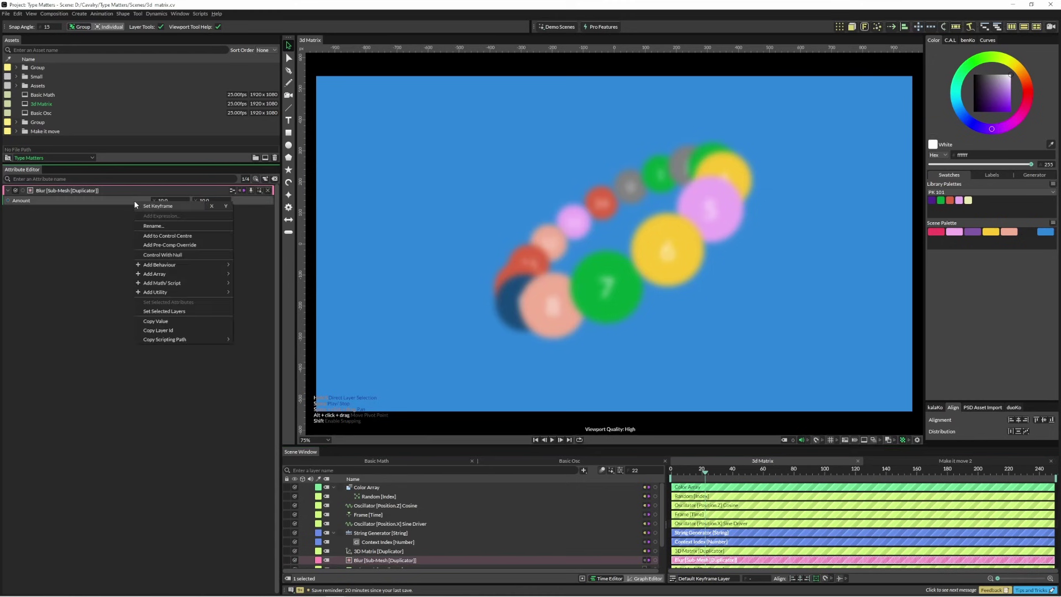
pyautogui.moveTo(200, 265)
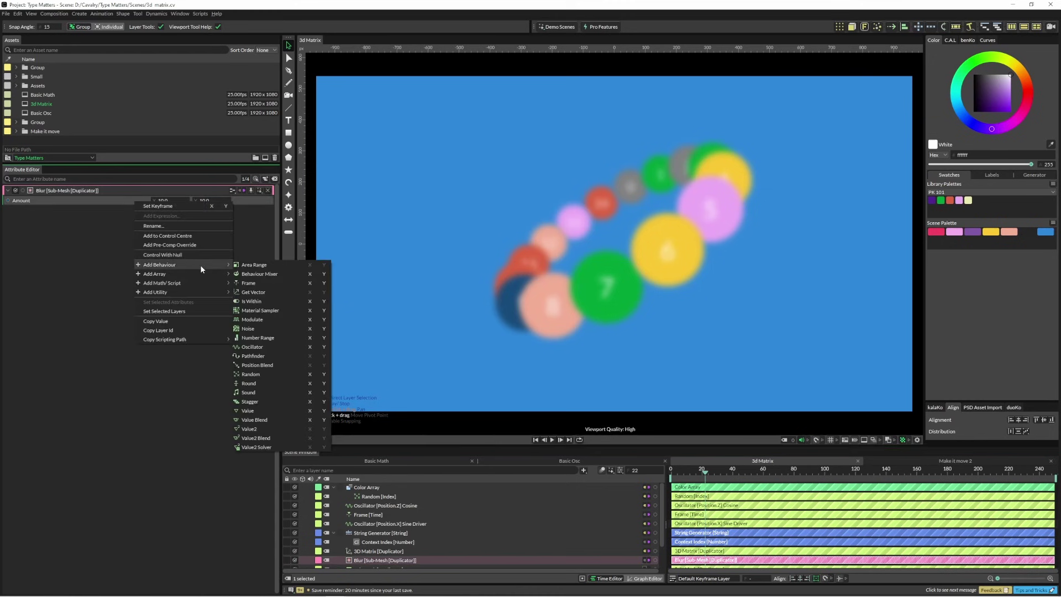
pyautogui.click(286, 410)
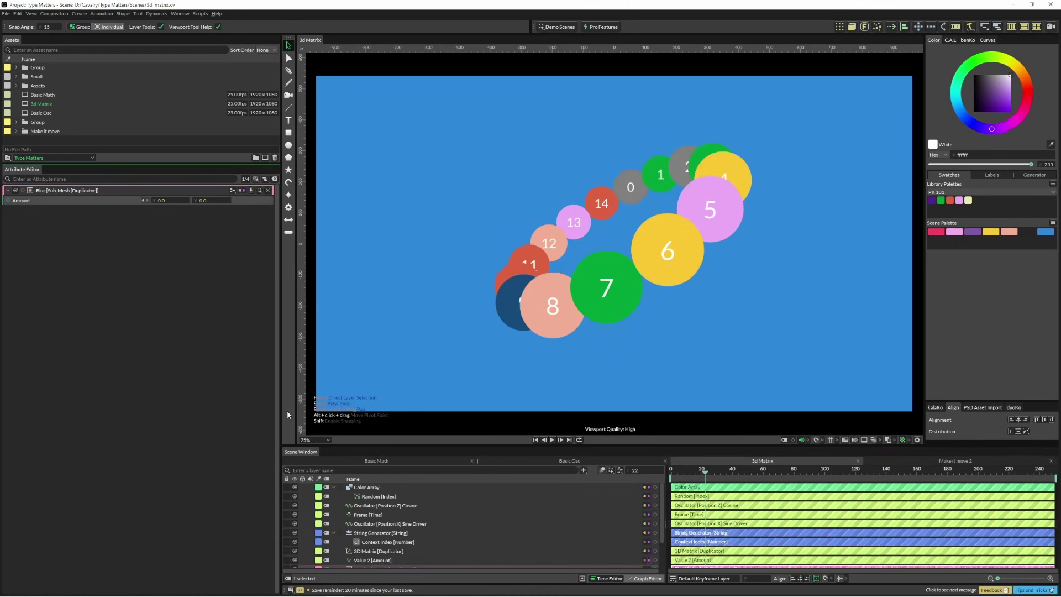
pyautogui.click(380, 559)
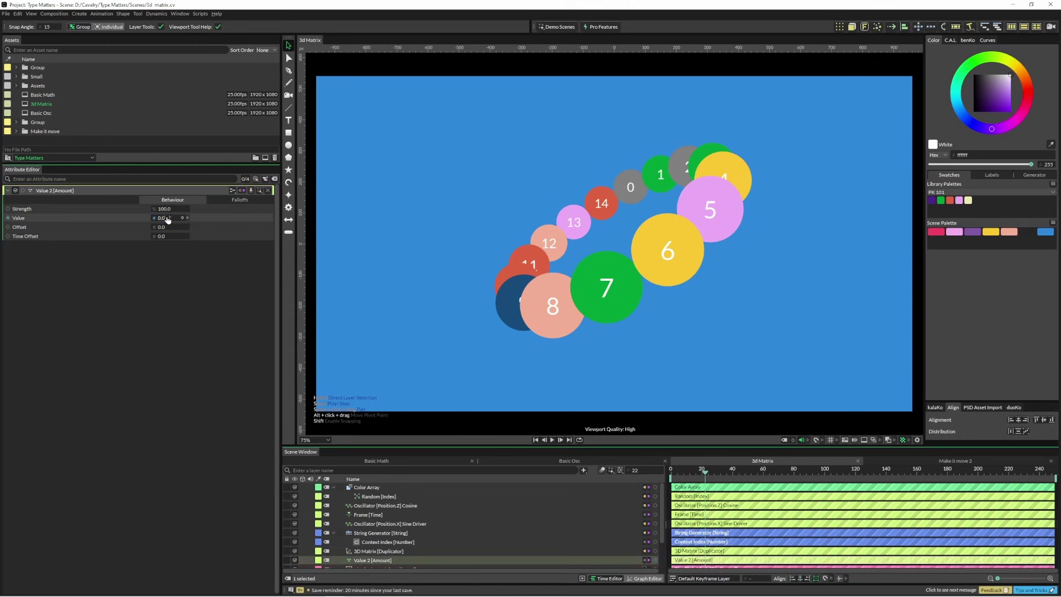
pyautogui.click(168, 217)
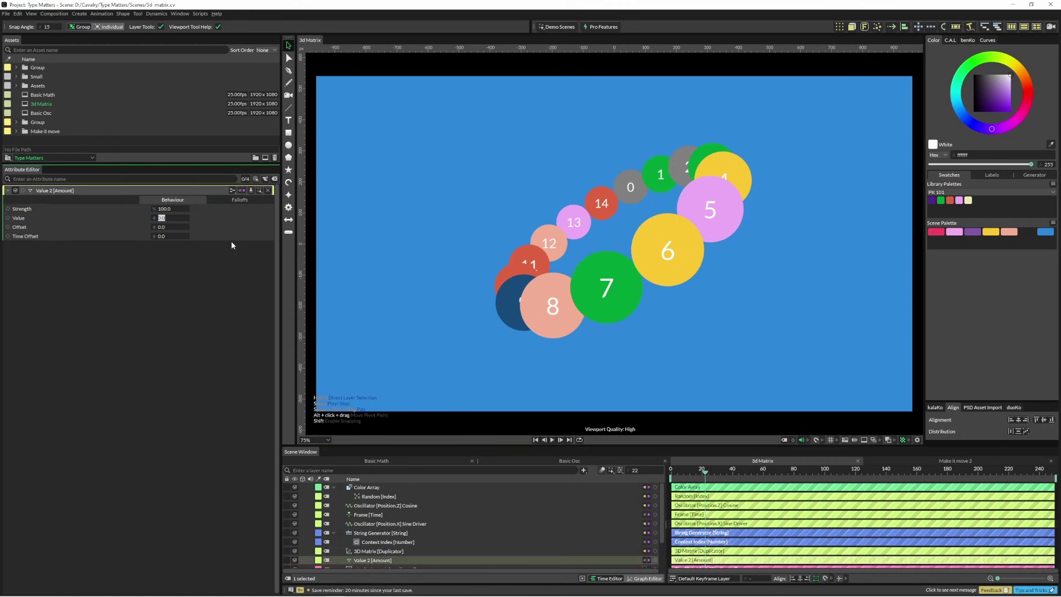
pyautogui.write('10')
pyautogui.press('Return')
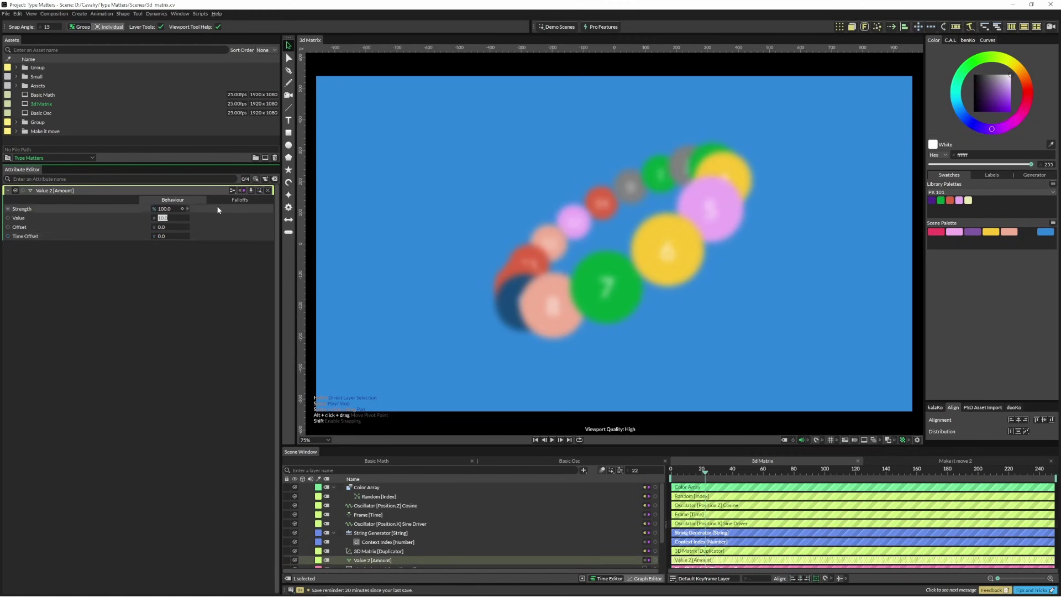
# Add a Range Falloff to the Value 2 blur amount from its Falloffs tab
pyautogui.click(238, 200)
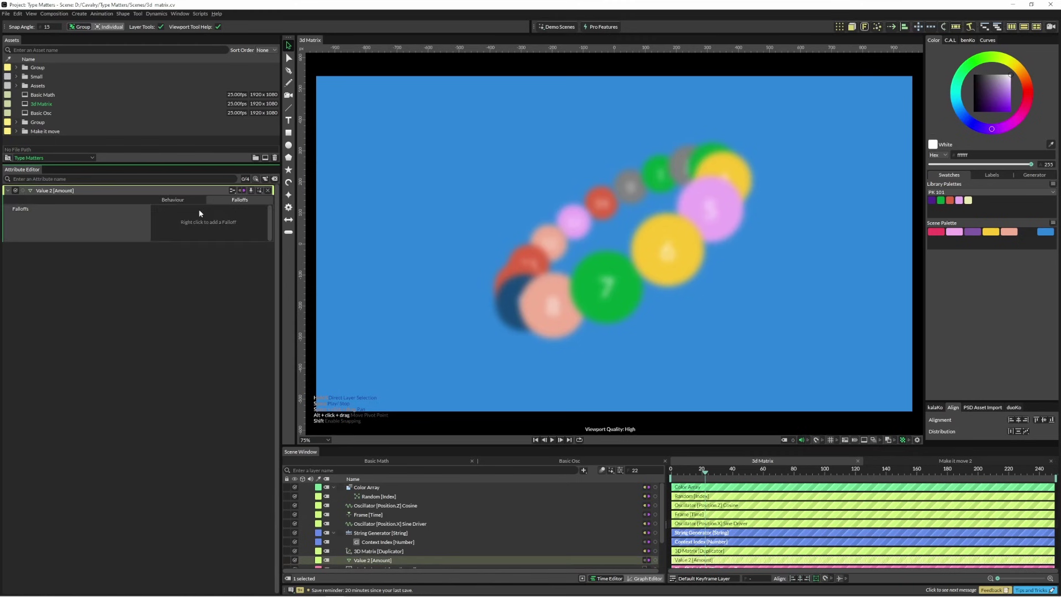
pyautogui.rightClick(169, 221)
pyautogui.moveTo(198, 243)
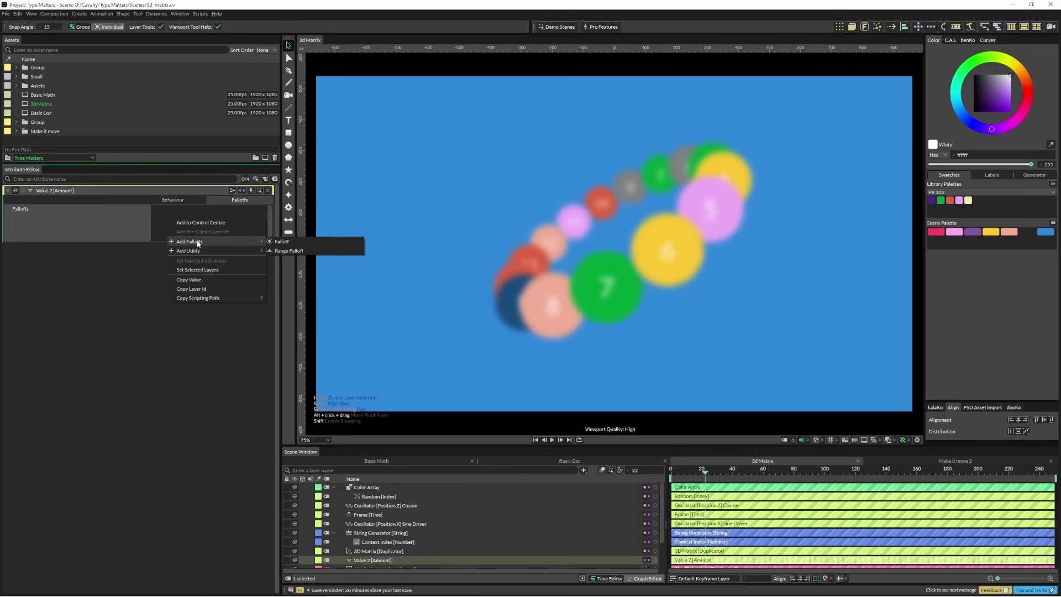
pyautogui.click(296, 250)
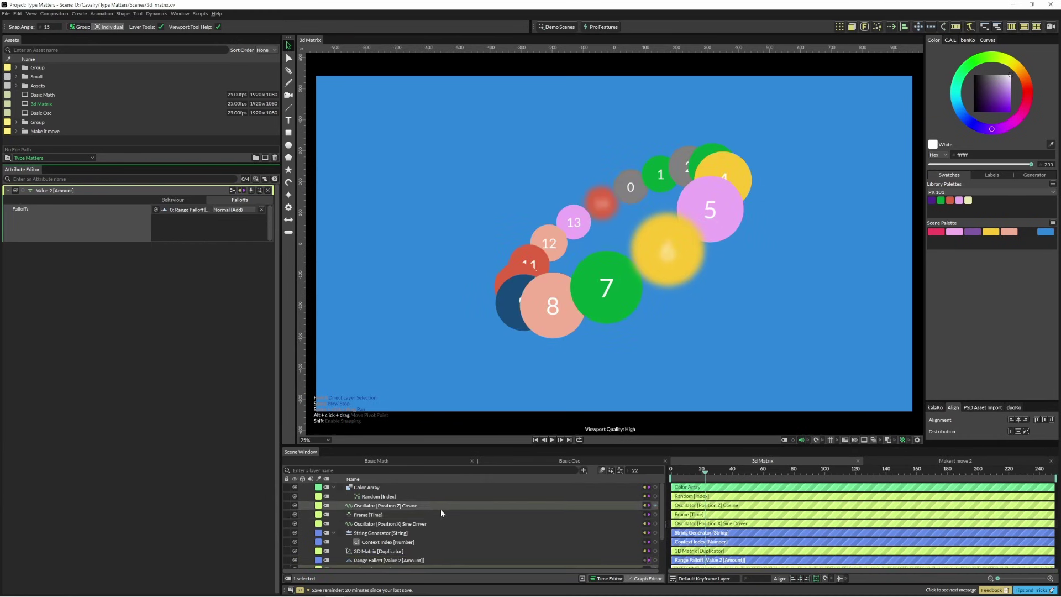
# Set the Range Falloff to Transition mode with Completion around 52.7 so rear circles blur
pyautogui.click(391, 560)
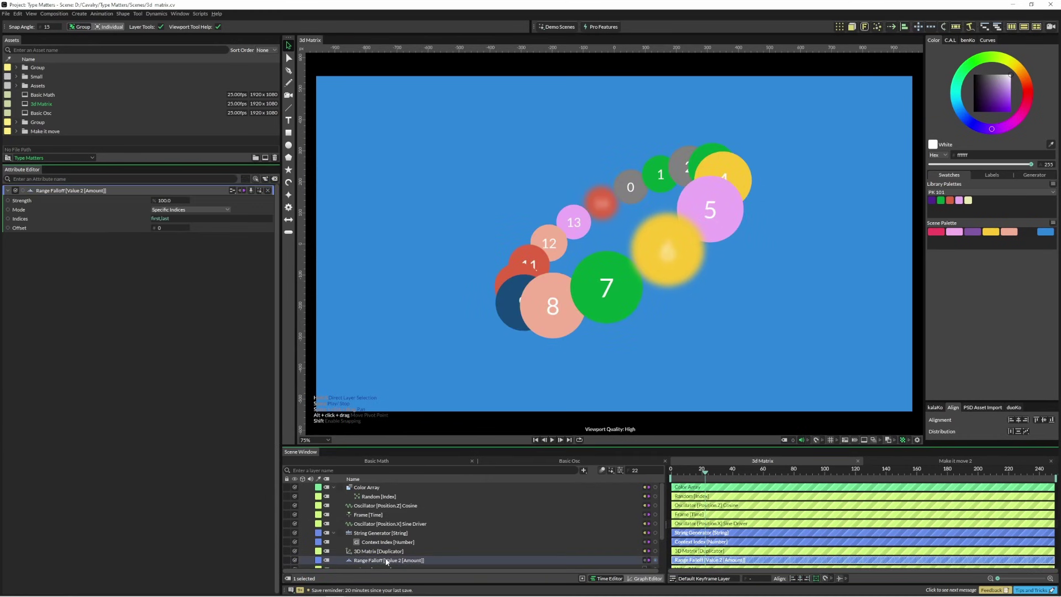
pyautogui.click(184, 210)
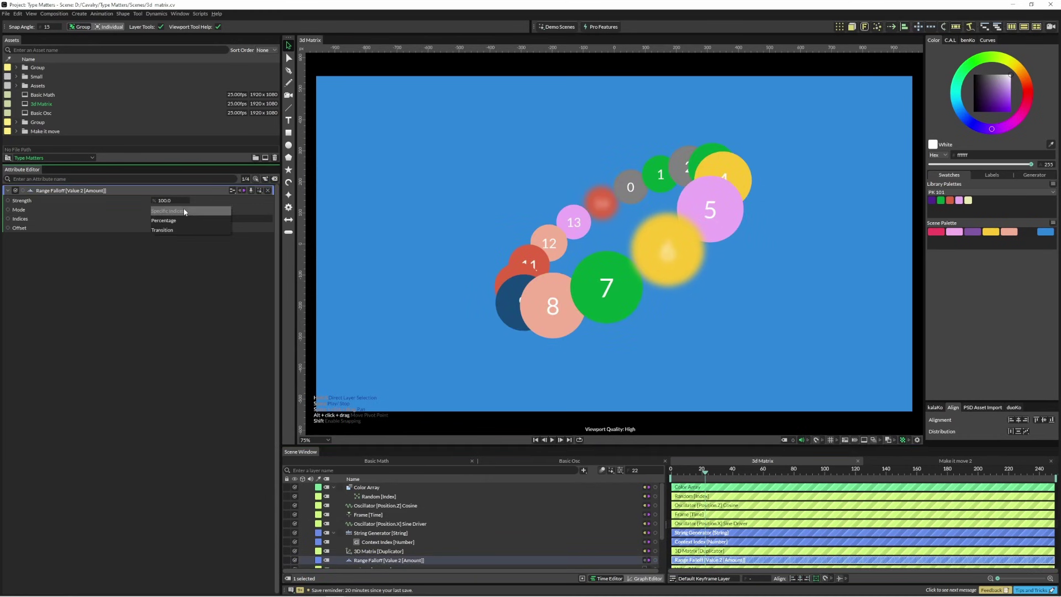
pyautogui.click(186, 221)
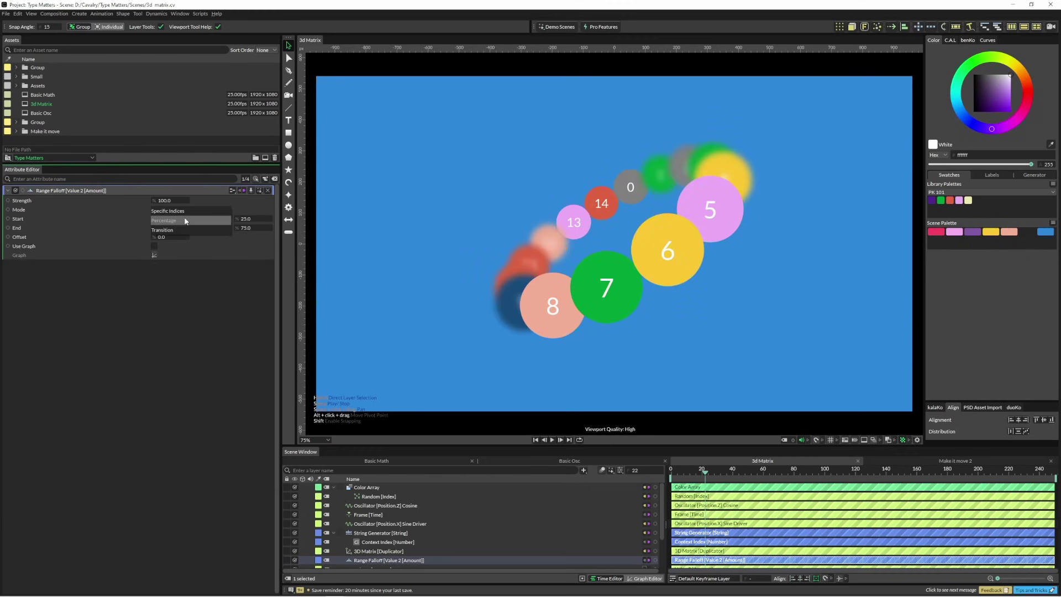
pyautogui.click(186, 229)
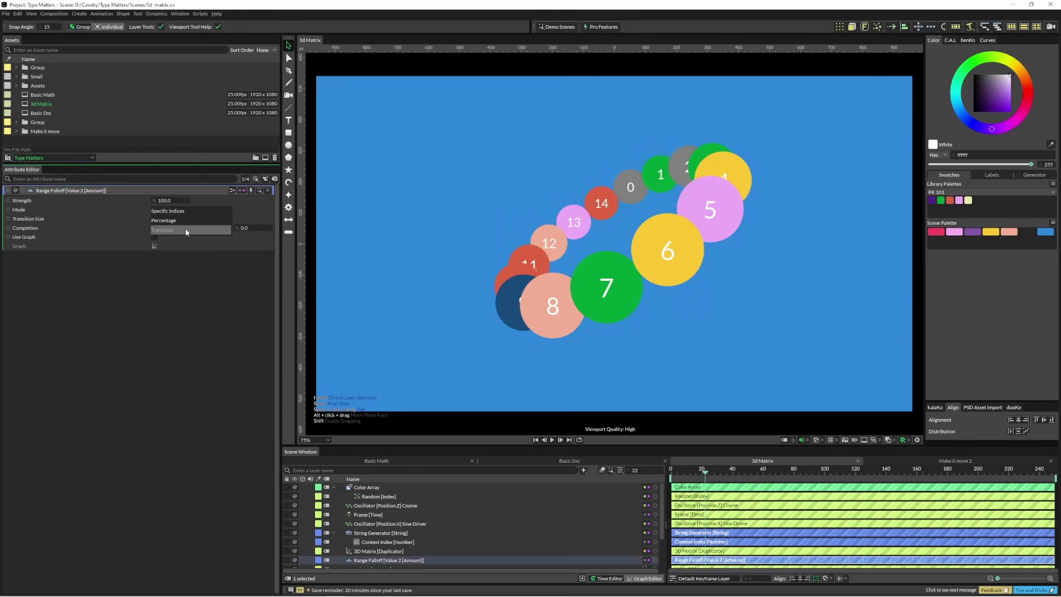
pyautogui.moveTo(153, 228); pyautogui.dragTo(203, 233)
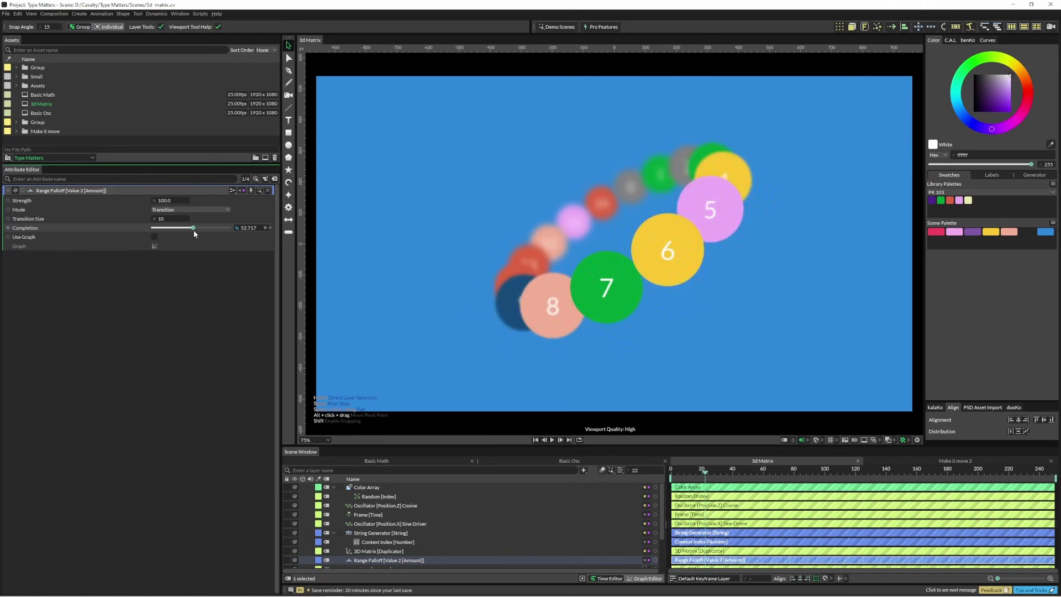
# Play the composition to preview the depth blur, then select the Value 2 blur behaviour
pyautogui.press('space')
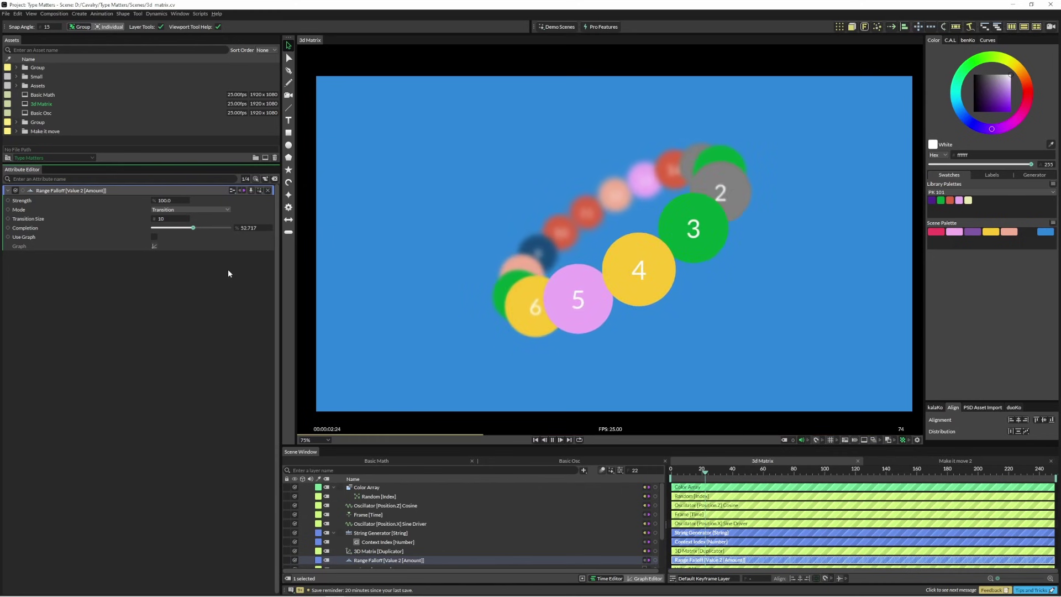
pyautogui.press('Down')
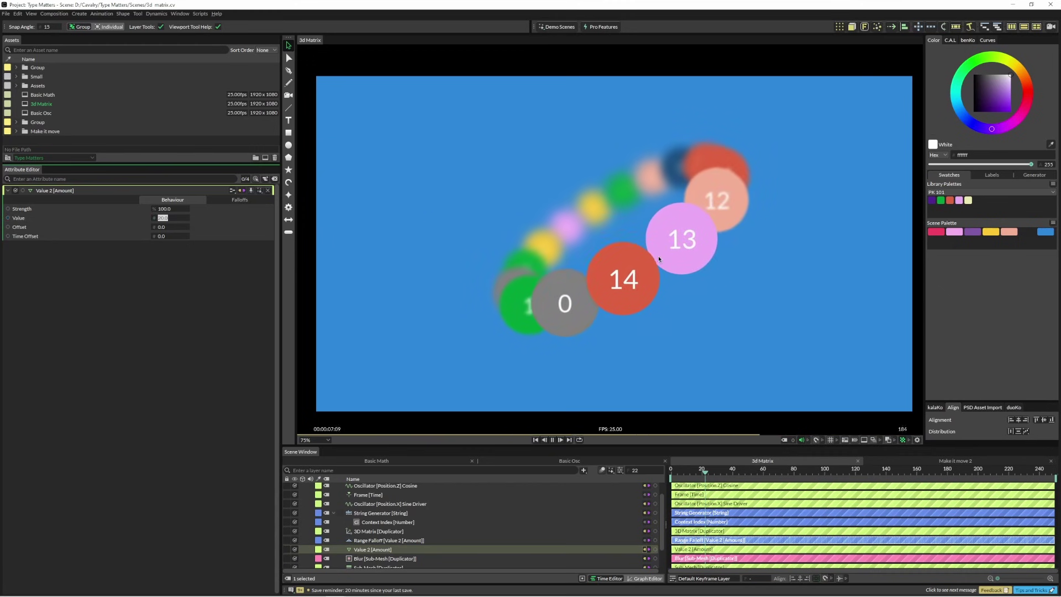
# Stop playback and open the Range Falloff curve graph in its own window
pyautogui.press('space')
pyautogui.press('Up')
pyautogui.click(154, 247)
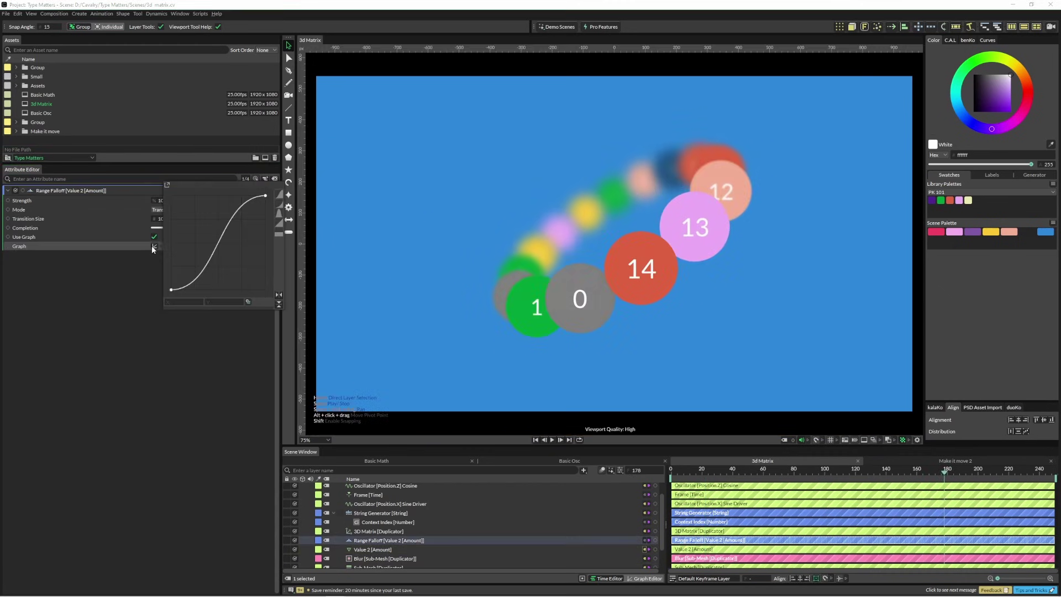
pyautogui.moveTo(213, 189); pyautogui.dragTo(390, 169)
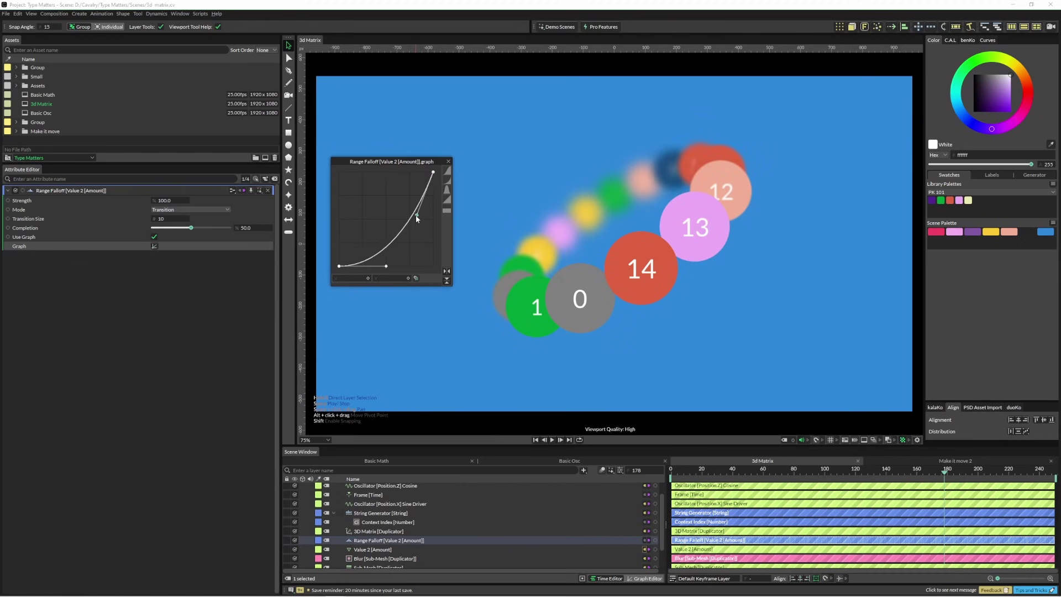
# Drag the falloff curve handles into an S-curve and play the animation again
pyautogui.moveTo(410, 208); pyautogui.dragTo(353, 181)
pyautogui.moveTo(421, 188); pyautogui.dragTo(355, 172)
pyautogui.moveTo(437, 217); pyautogui.dragTo(438, 220)
pyautogui.moveTo(388, 267); pyautogui.dragTo(339, 244)
pyautogui.press('space')
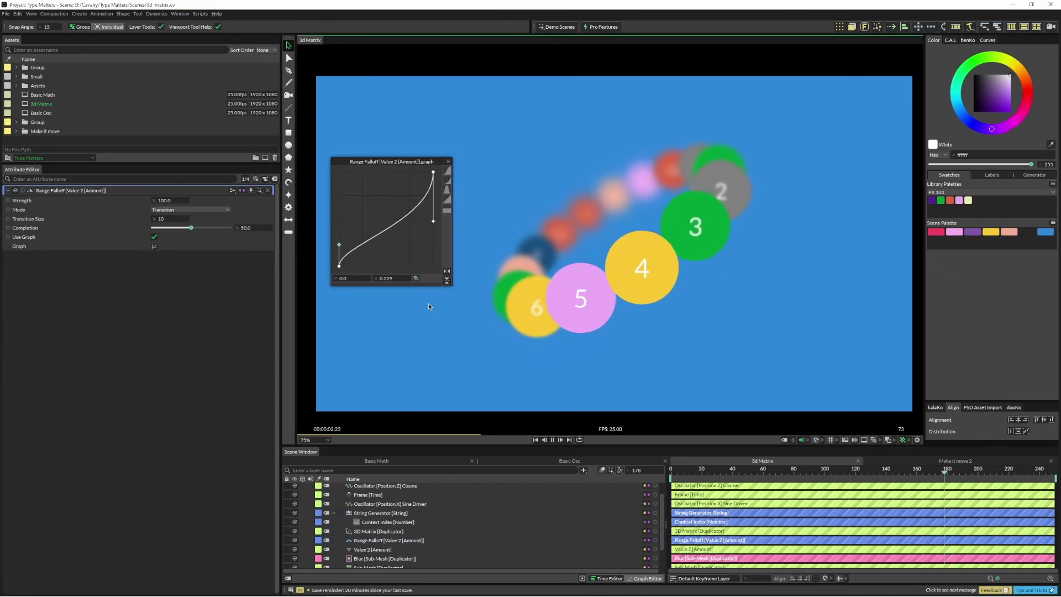
# Close the curve window, review the 3D Matrix and sine/cosine oscillator settings, and stop playback
pyautogui.click(448, 161)
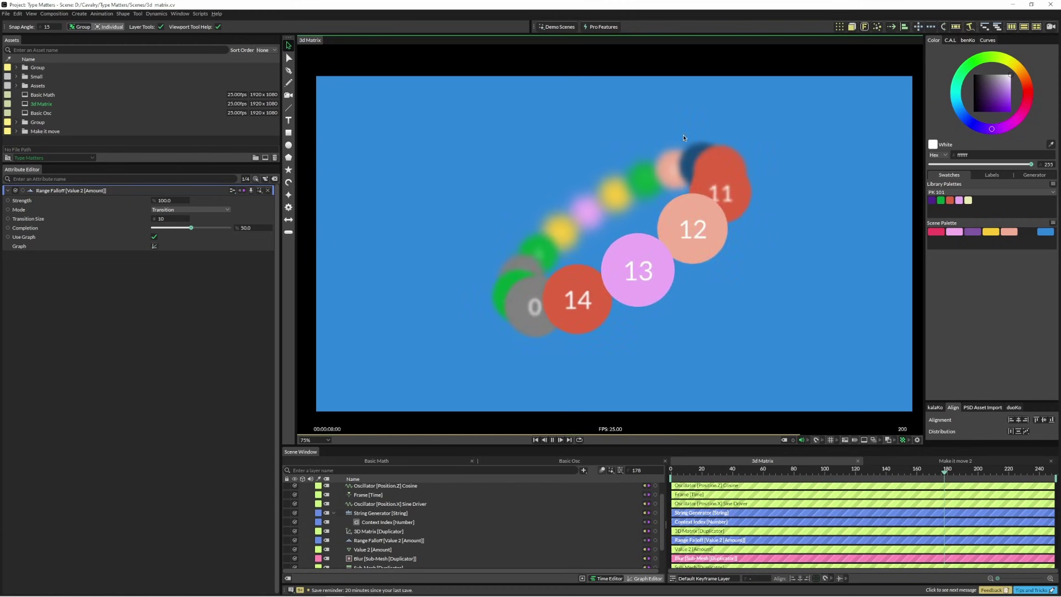
pyautogui.keyDown('shift'); pyautogui.click(378, 531); pyautogui.keyUp('shift')
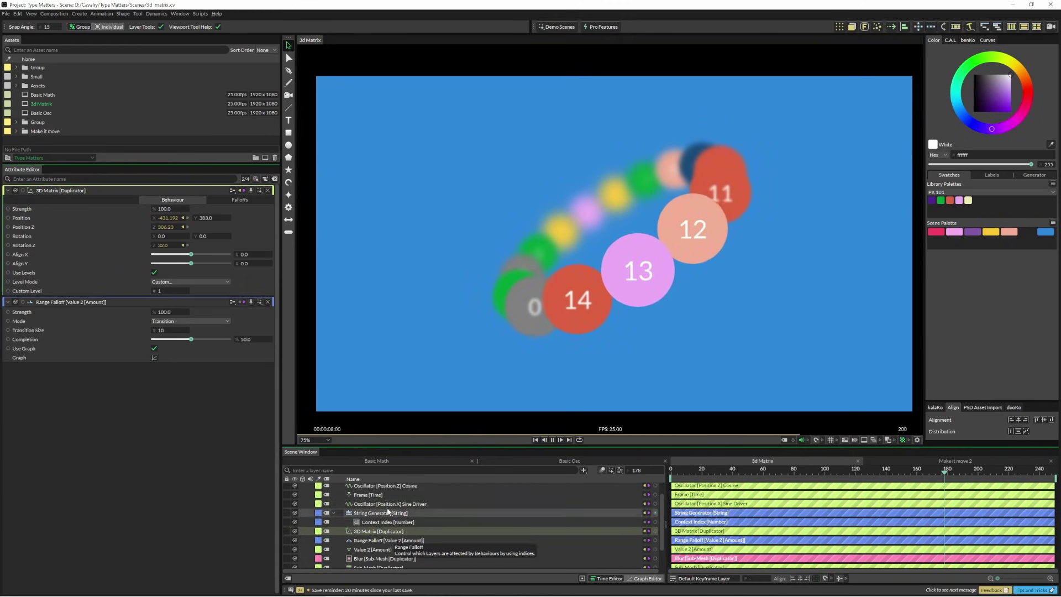
pyautogui.click(390, 486)
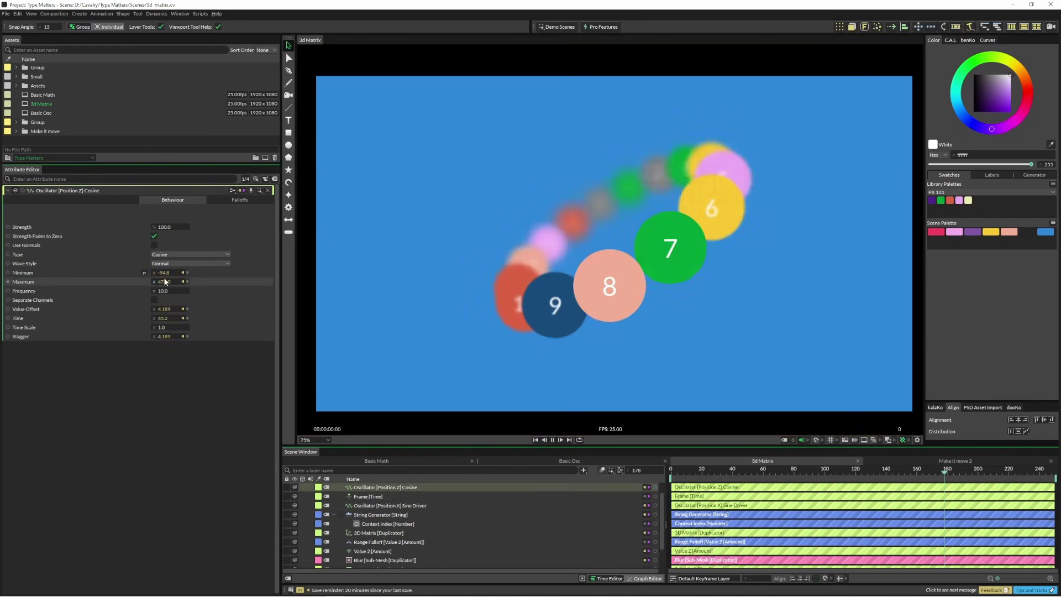
pyautogui.click(396, 505)
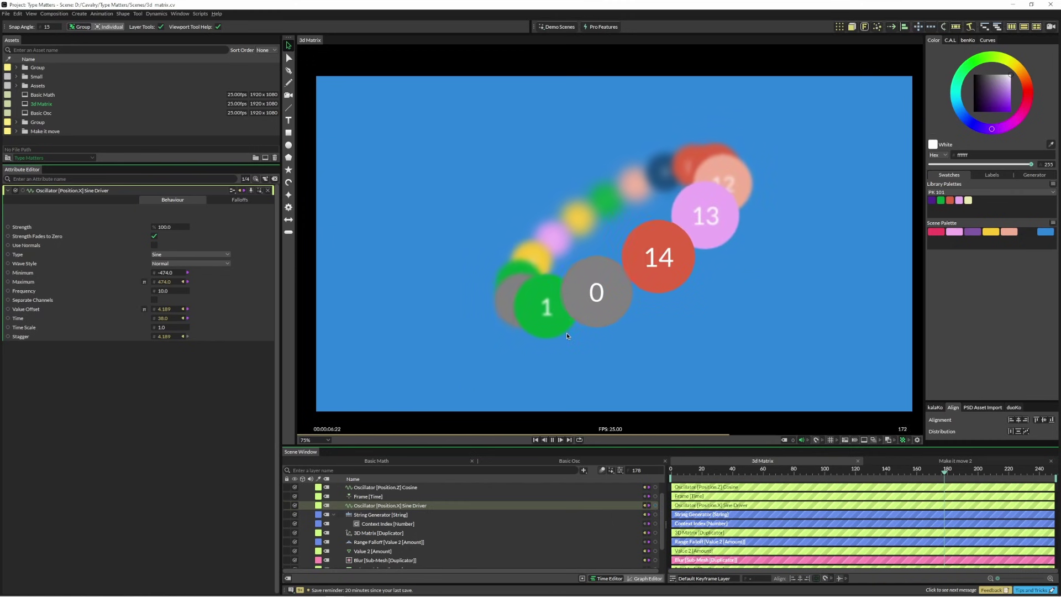
pyautogui.press('space')
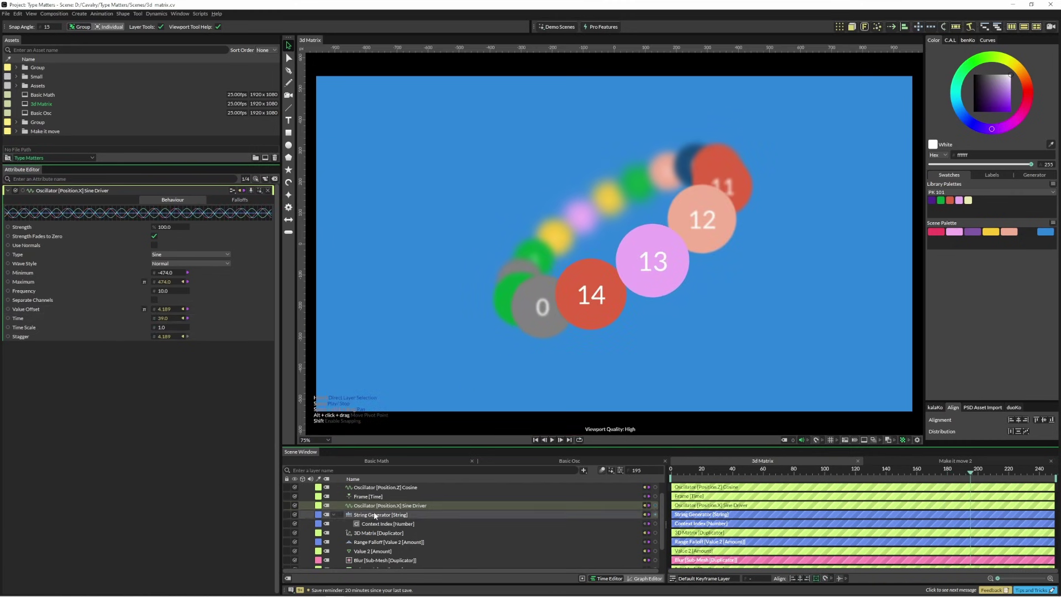
pyautogui.scroll(1, 403, 514)
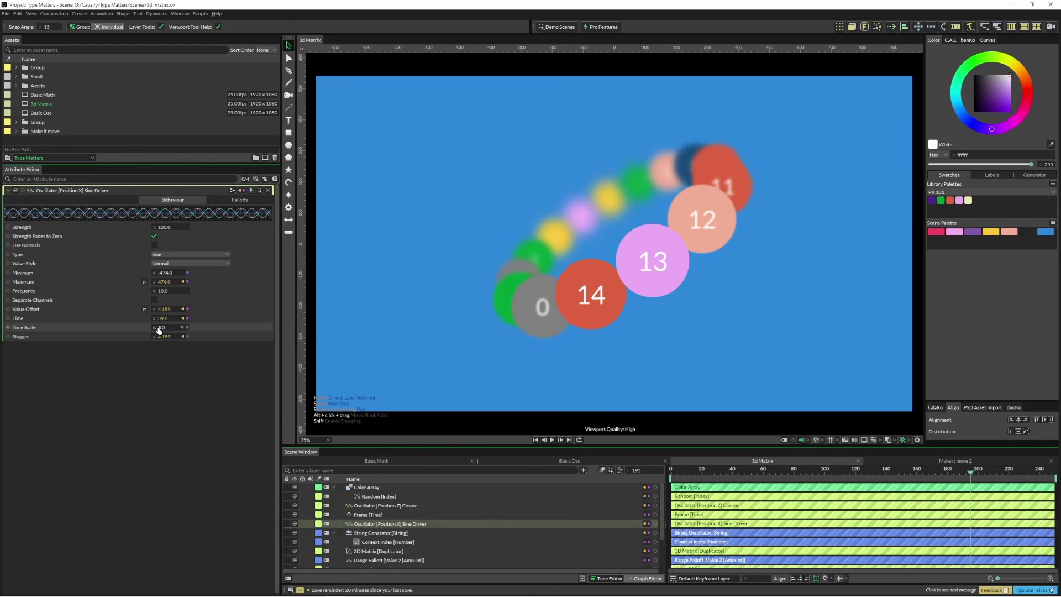
# Delete the Frame [Time] driver and set the Sine Driver's Time to 0
pyautogui.click(367, 515)
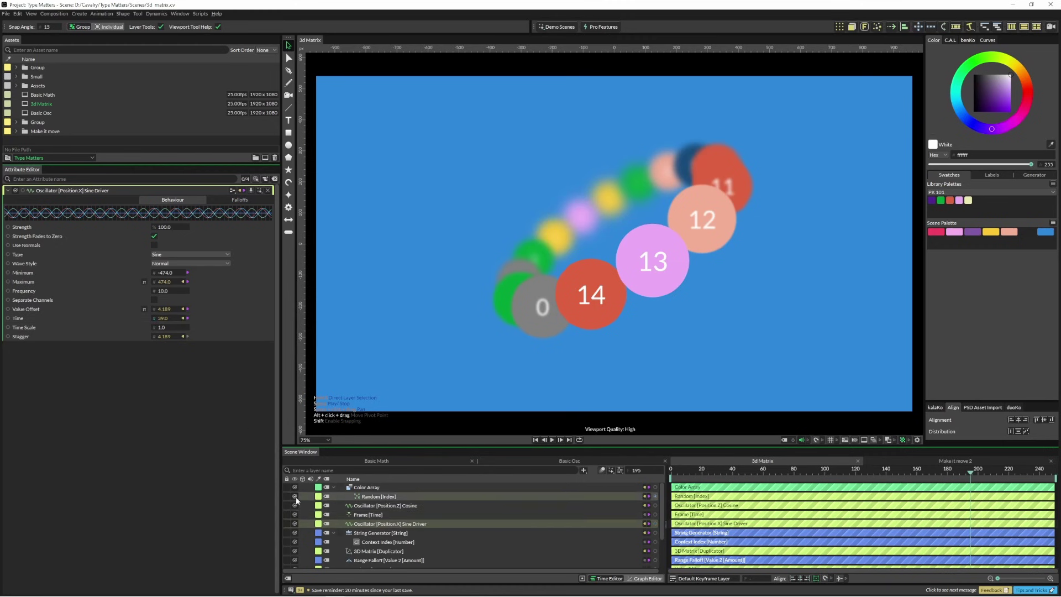
pyautogui.press('Delete')
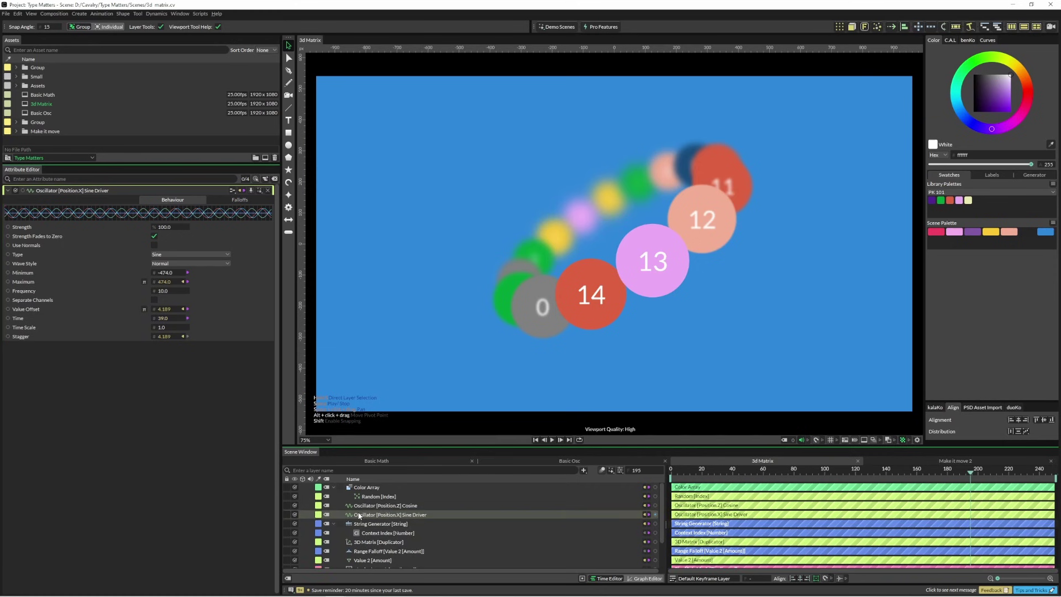
pyautogui.doubleClick(163, 318)
pyautogui.write('0')
pyautogui.press('Return')
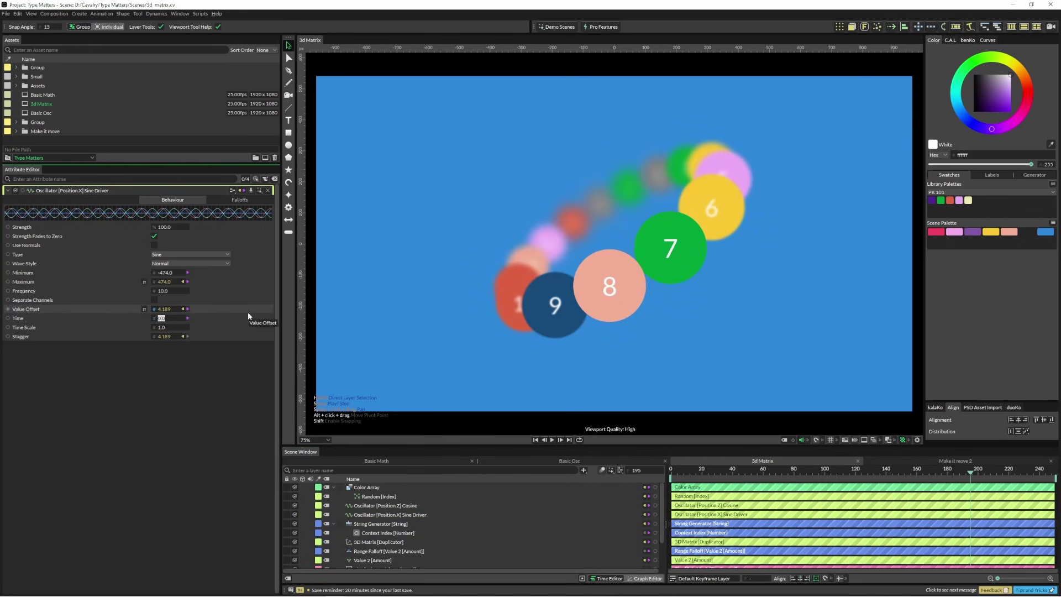
# Drag the oscillator Time to about 14.189 and scrub it to preview the orbit
pyautogui.moveTo(378, 541); pyautogui.dragTo(176, 434)
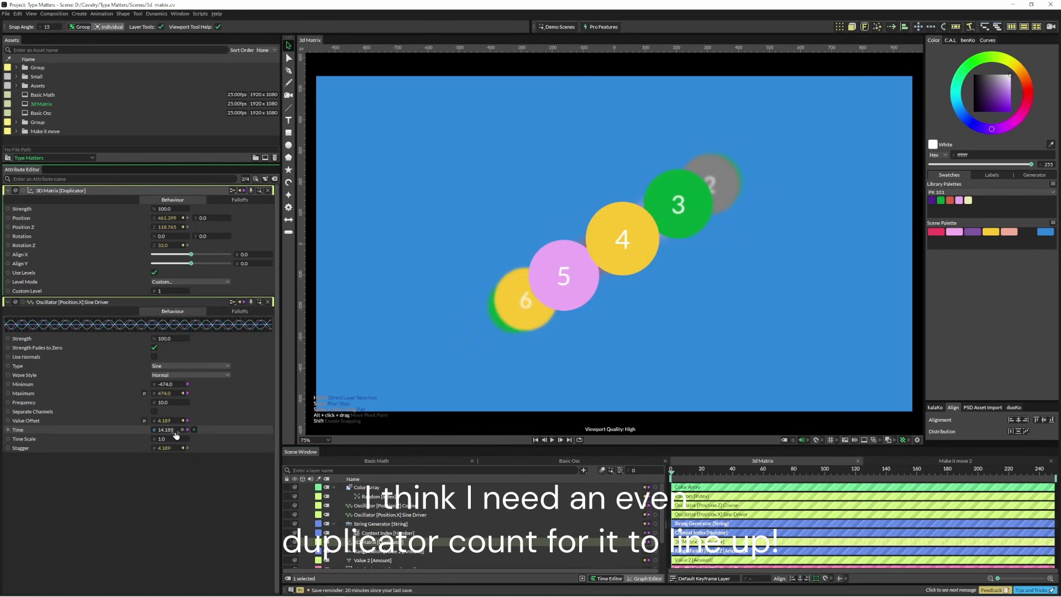
pyautogui.scroll(1, 176, 435)
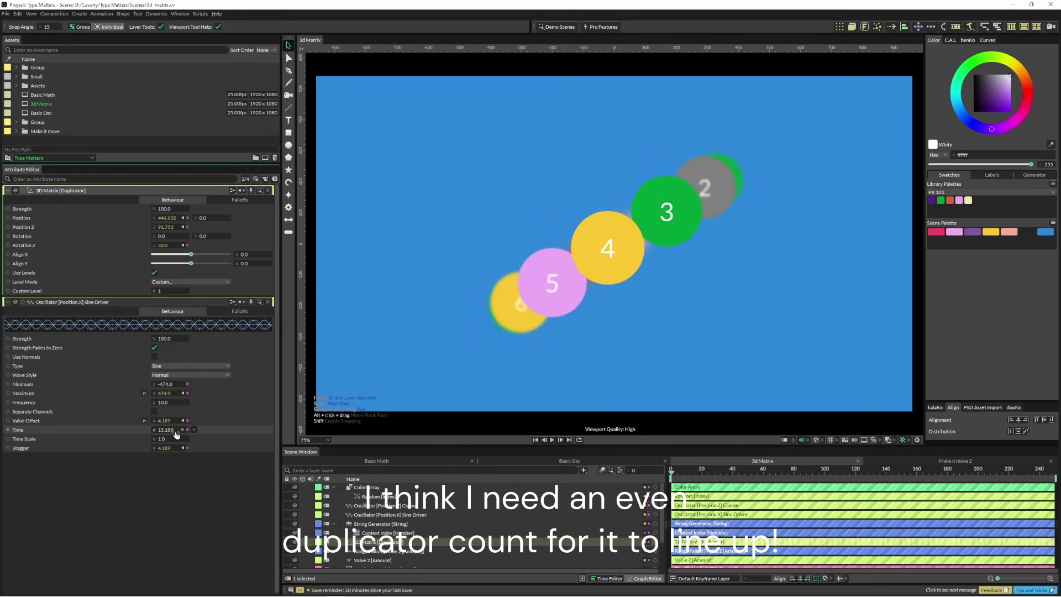
pyautogui.scroll(-3, 176, 435)
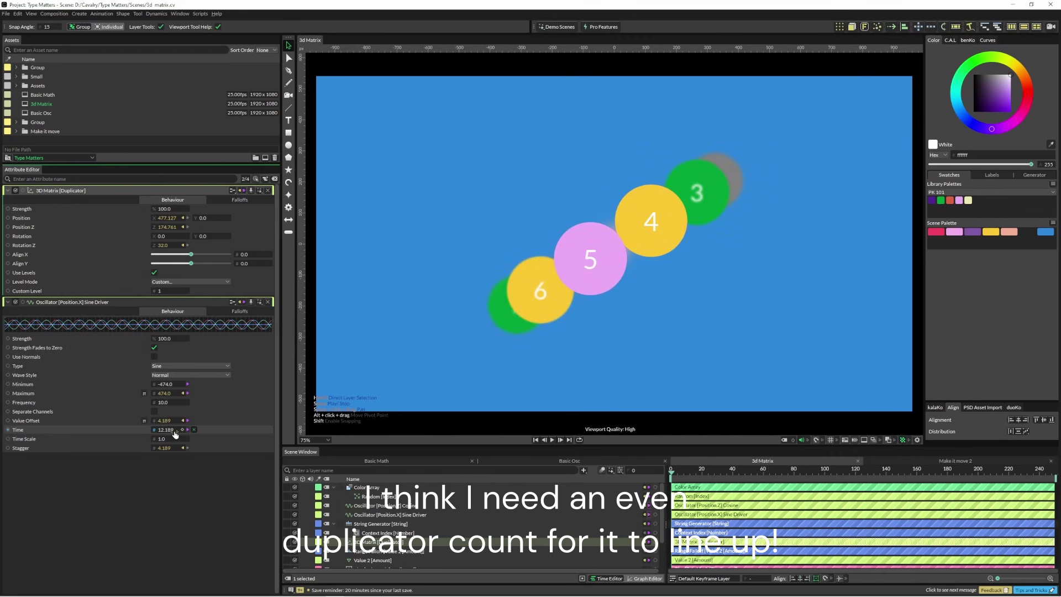
pyautogui.scroll(2, 175, 434)
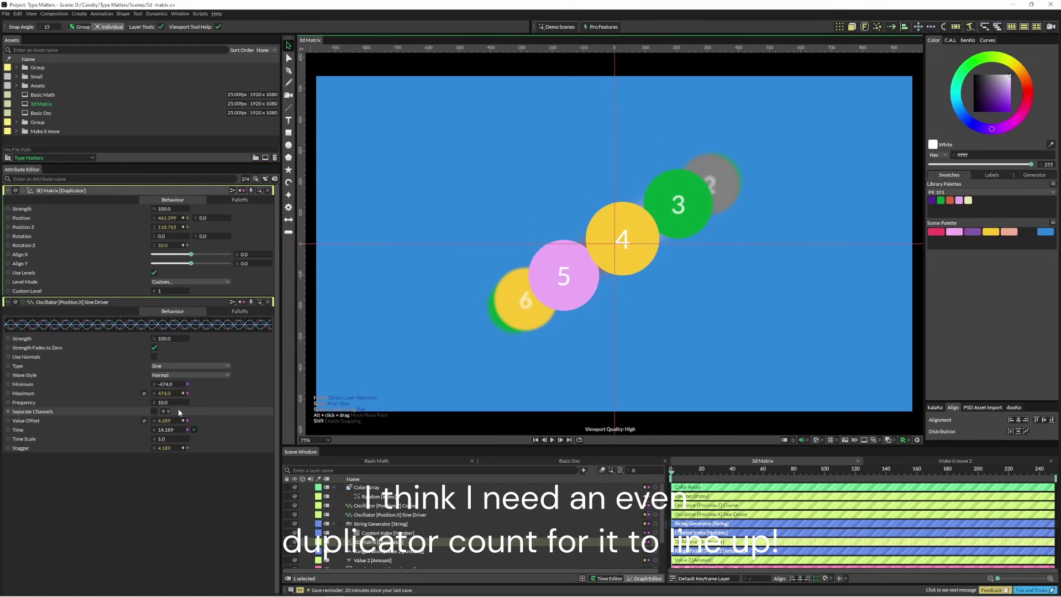
pyautogui.moveTo(171, 434); pyautogui.dragTo(177, 432)
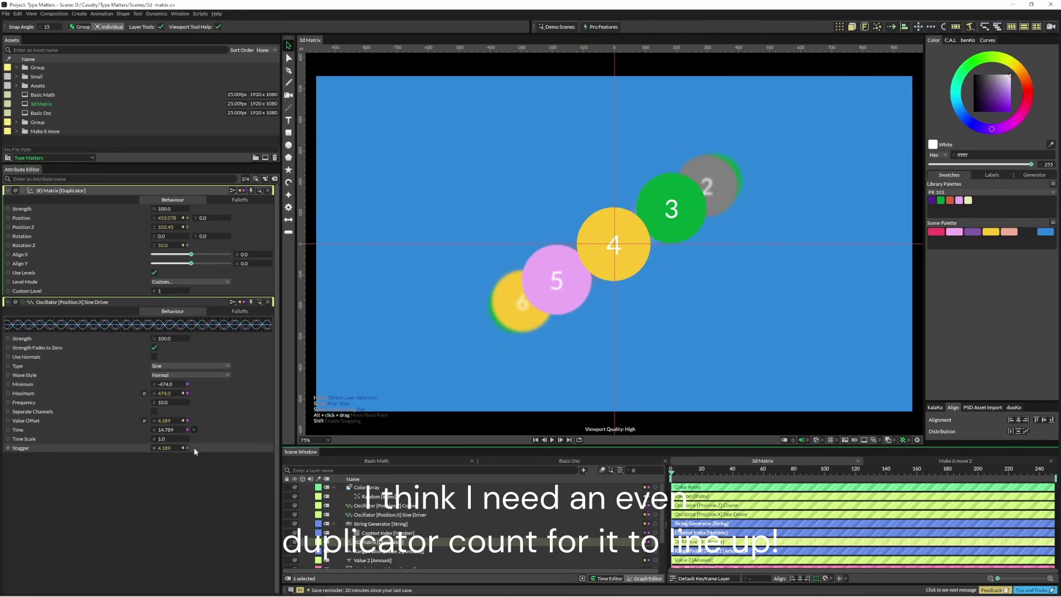
# Keyframe the Time at frame 0, then move to frame 60 and begin editing its value
pyautogui.click(183, 429)
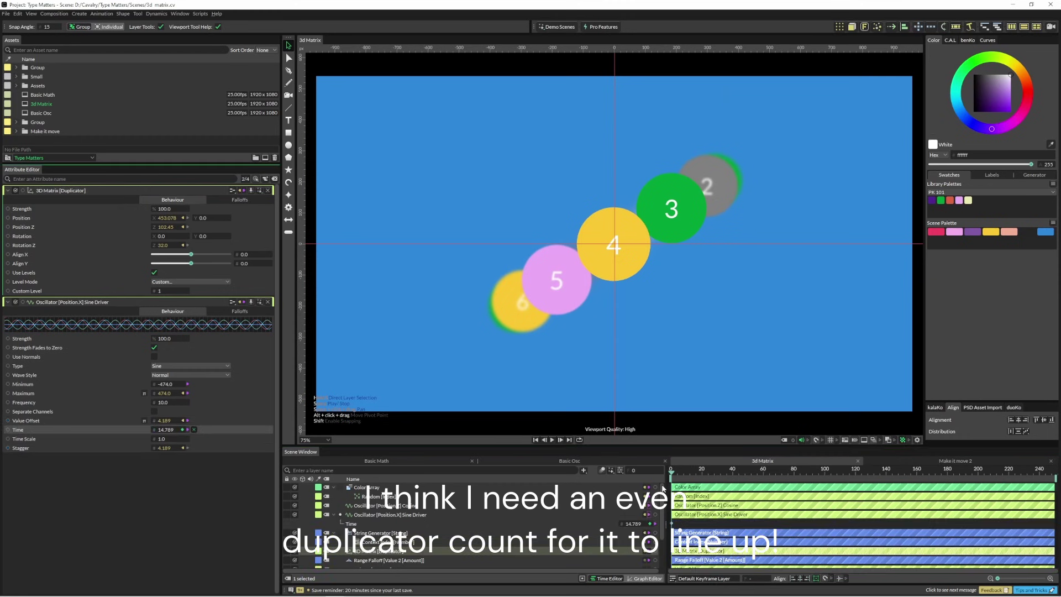
pyautogui.moveTo(726, 475); pyautogui.dragTo(765, 474)
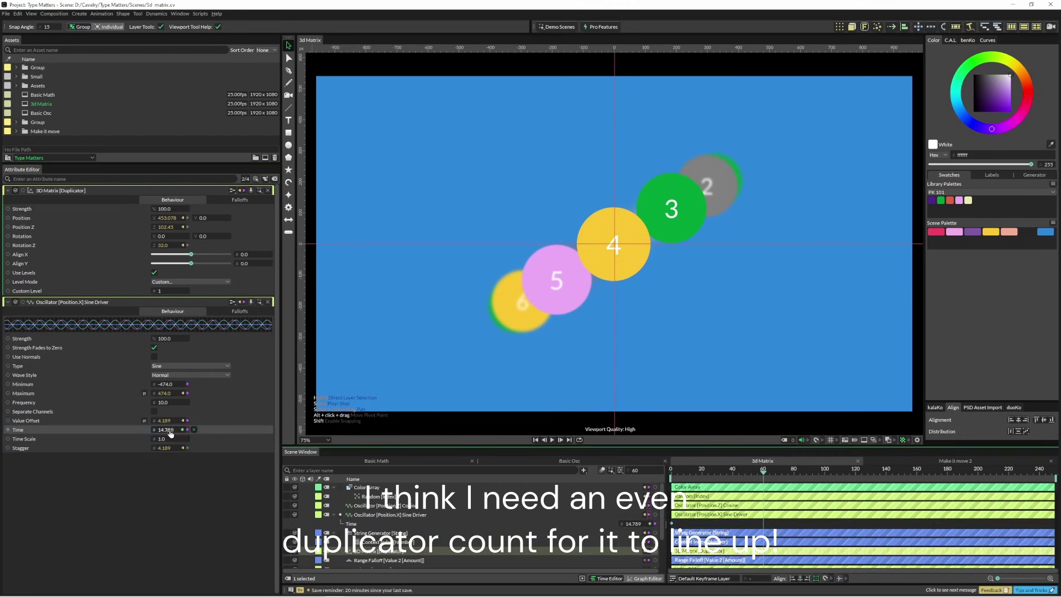
pyautogui.click(170, 430)
pyautogui.click(178, 430)
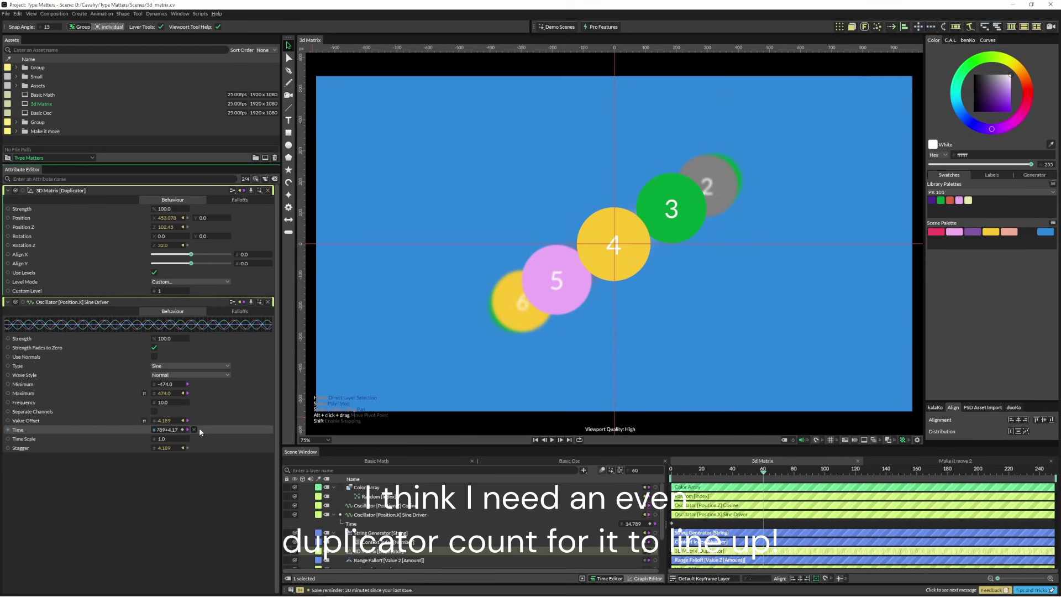
# Set Time to 14.789+4.189 at frame 60 and give both keyframes Very Slow In/Out easing
pyautogui.press('Return')
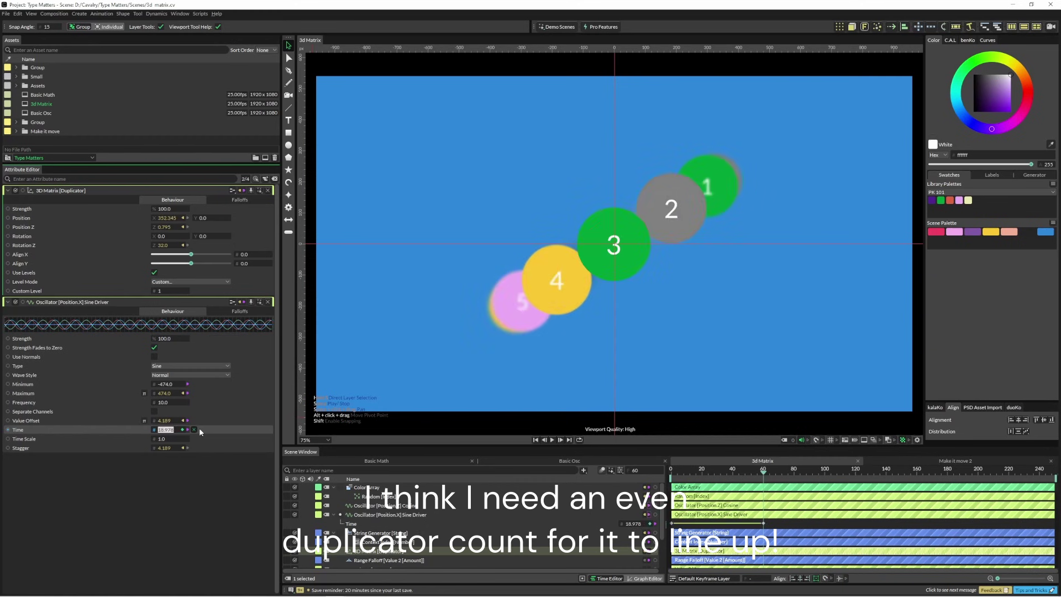
pyautogui.click(769, 525)
pyautogui.moveTo(769, 525); pyautogui.dragTo(654, 531)
pyautogui.press('F9')
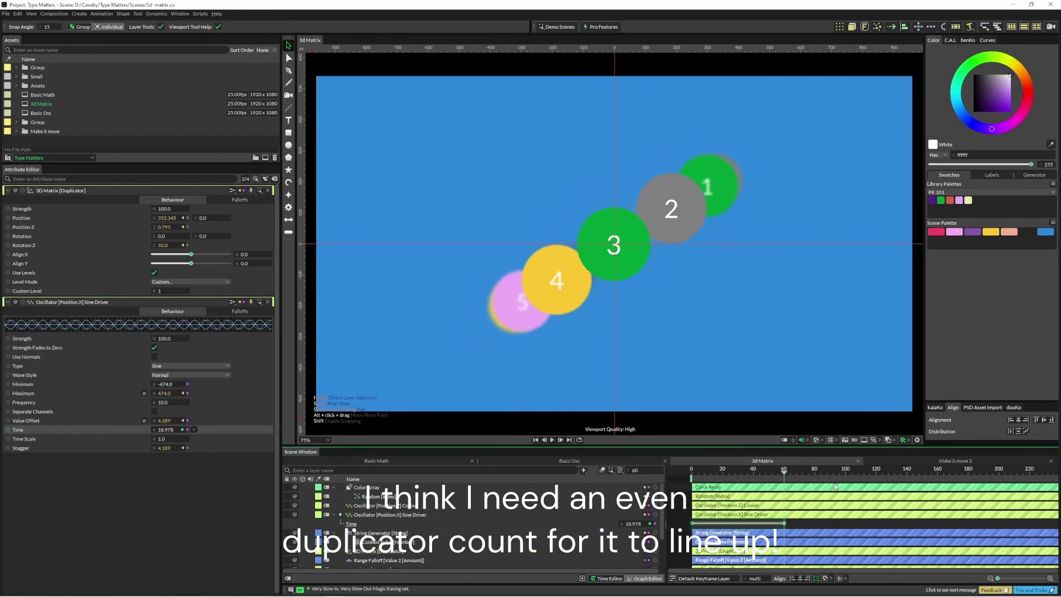
# In the Graph Editor, make the Time curve continue rising past the last keyframe
pyautogui.click(644, 578)
pyautogui.rightClick(915, 522)
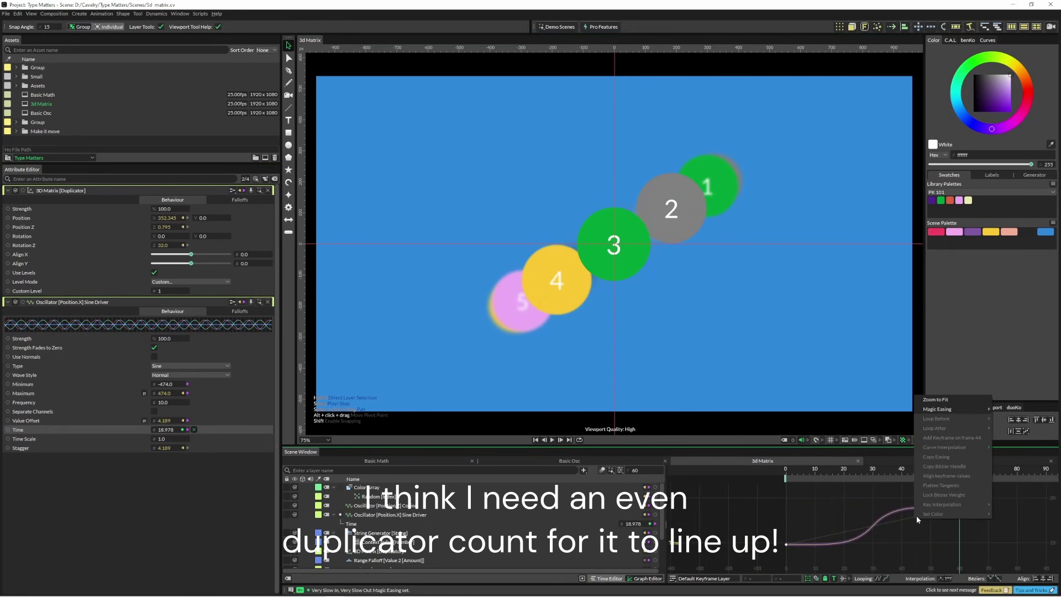
pyautogui.click(916, 557)
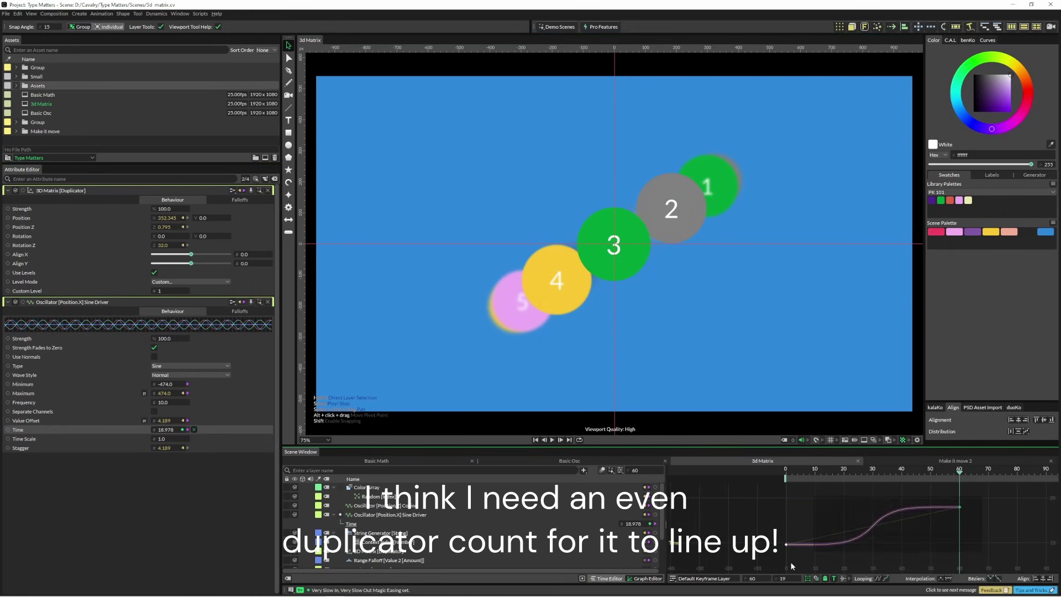
pyautogui.moveTo(967, 497); pyautogui.dragTo(789, 576)
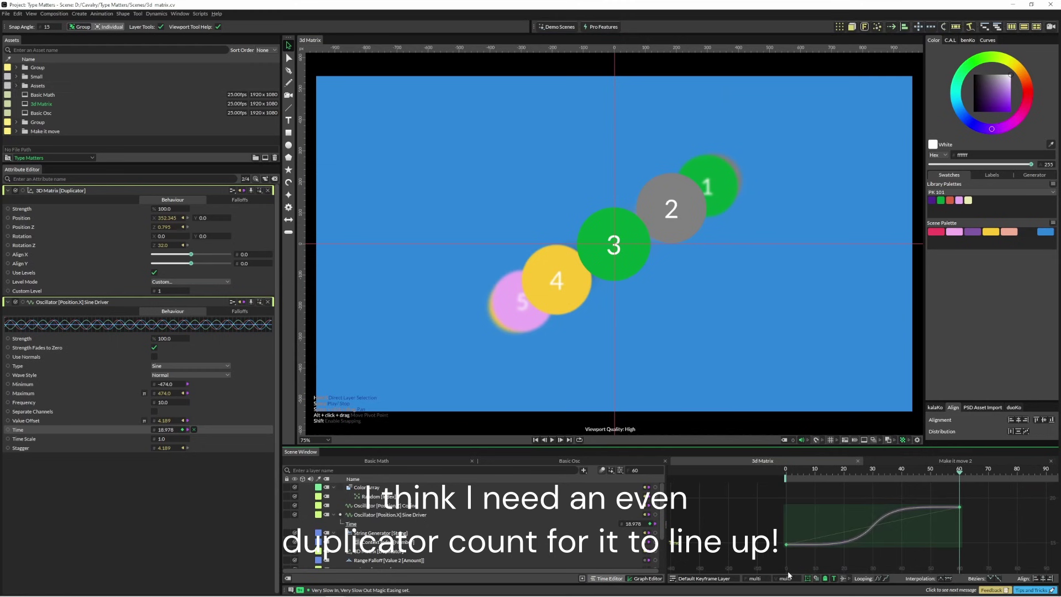
pyautogui.click(878, 578)
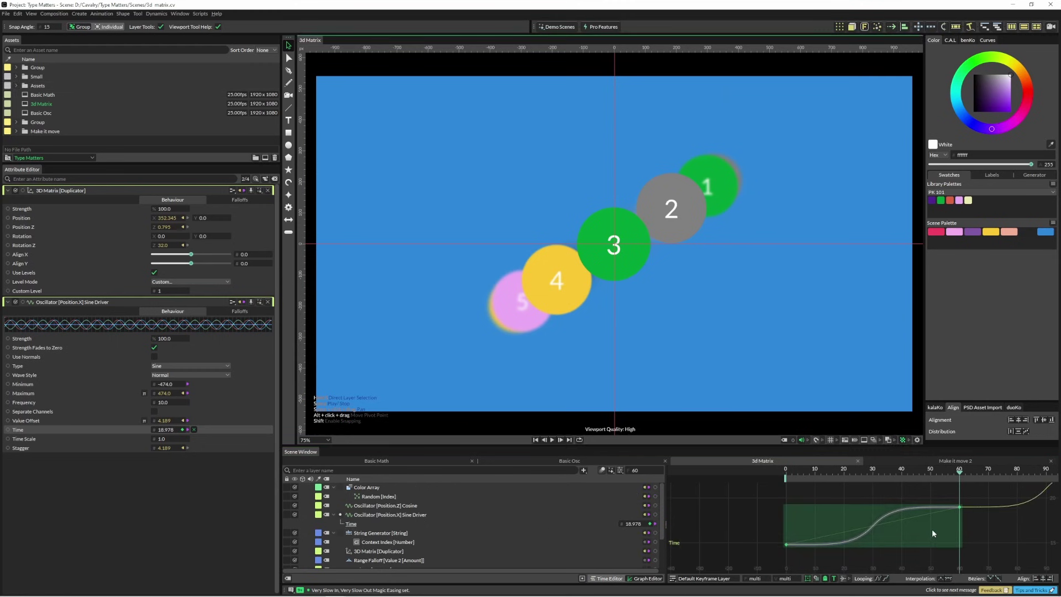
pyautogui.click(607, 578)
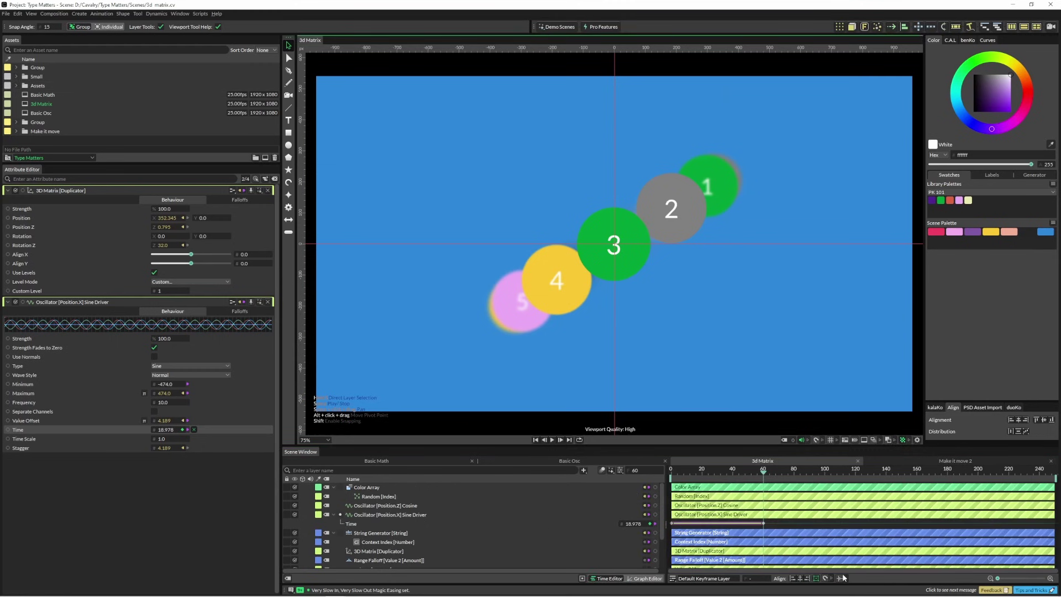
# Play, pause and resume the composition to watch the numbered ring orbit continuously
pyautogui.press('space')
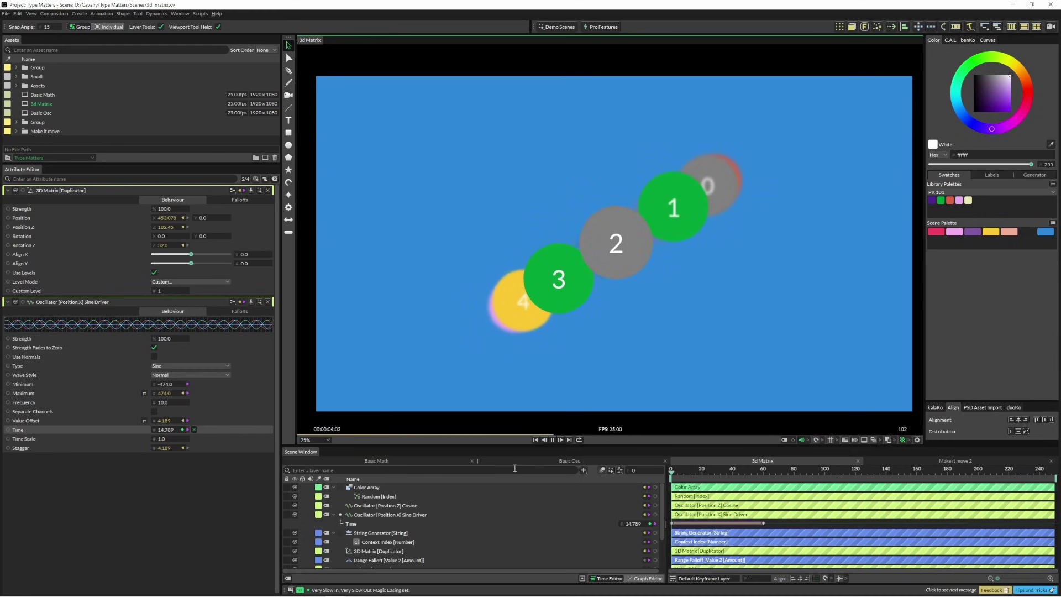
pyautogui.press('space')
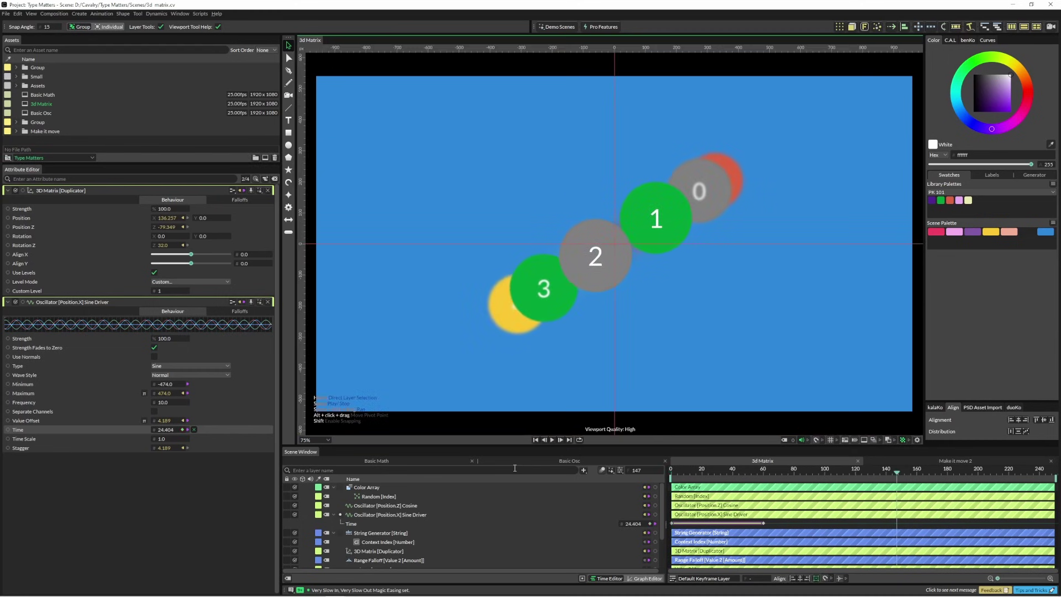
pyautogui.press('space')
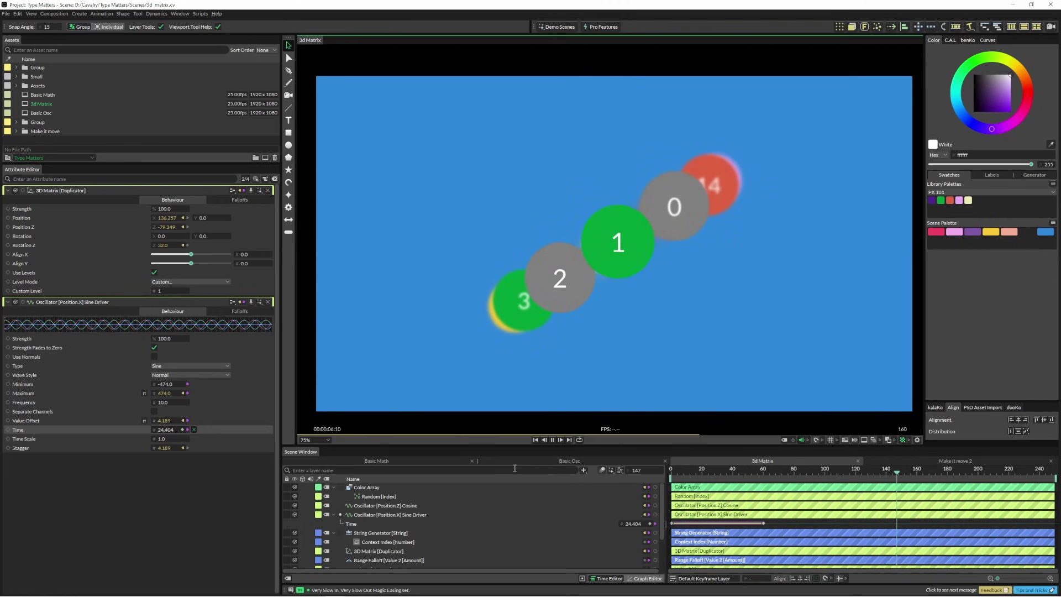